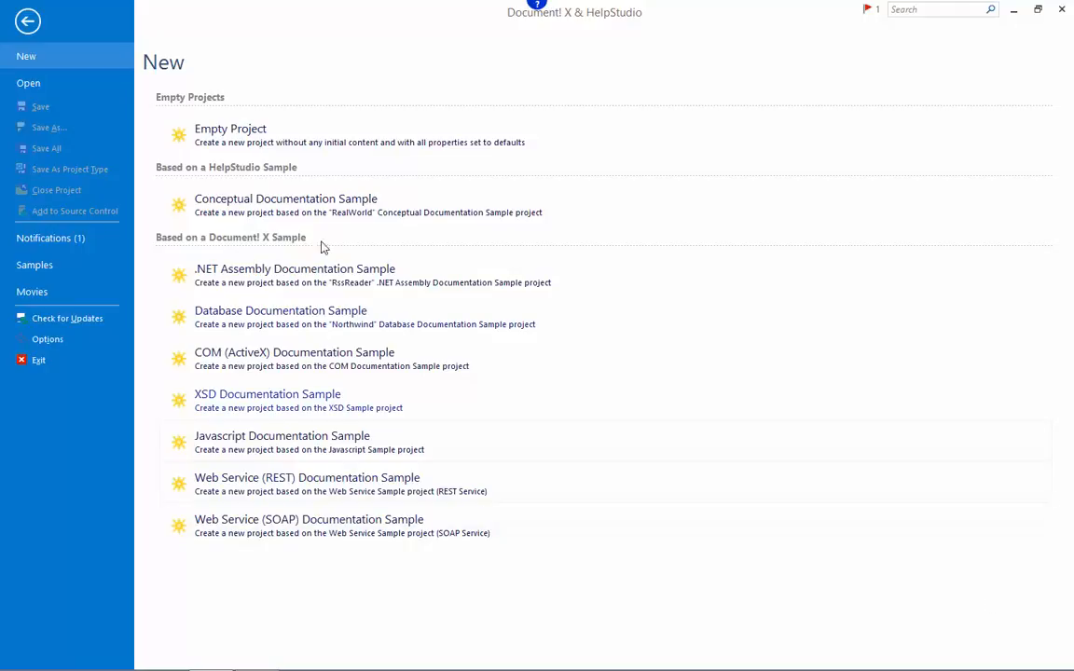
# Step: Create a new empty project named JavascriptDemo in the default project directory
pyautogui.click(308, 139)
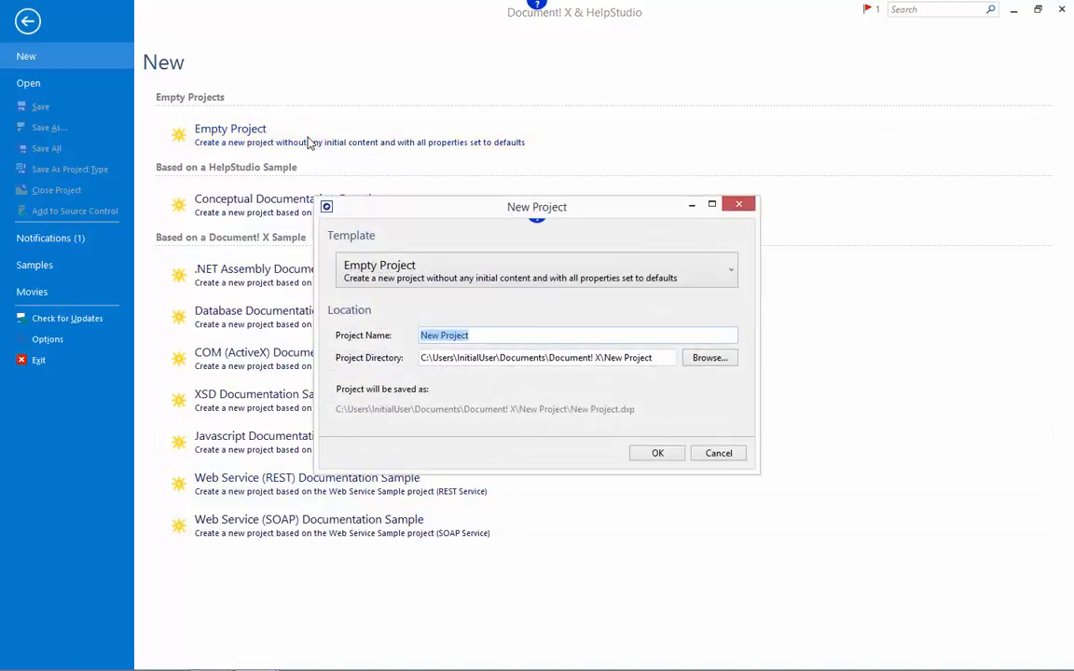
pyautogui.write('JavascriptDemo')
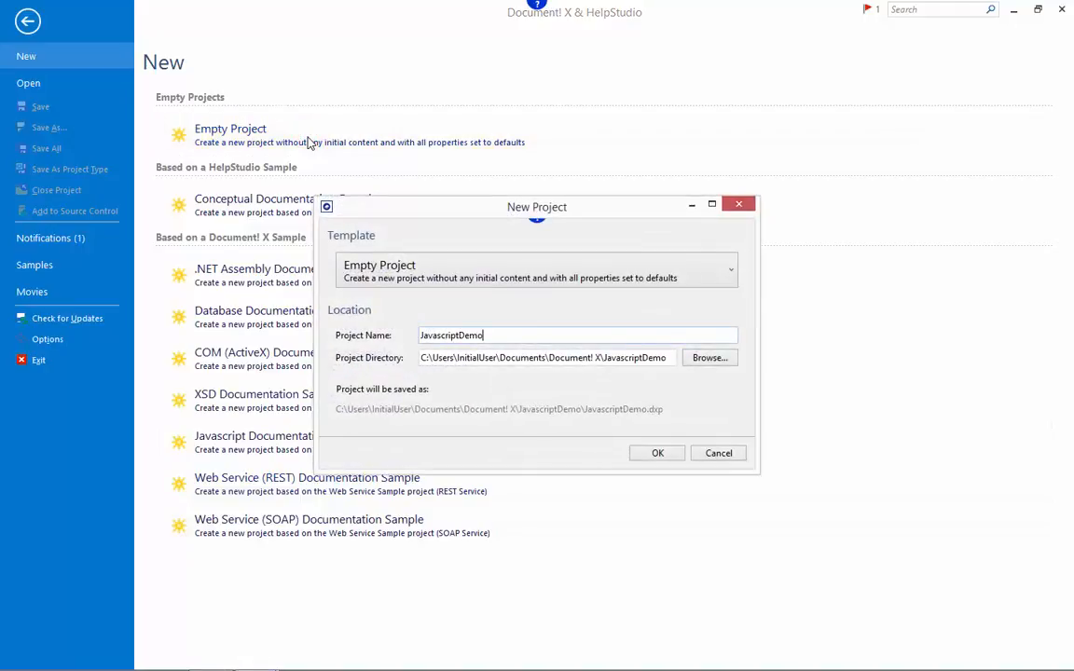
pyautogui.press('Return')
pyautogui.press('Return')
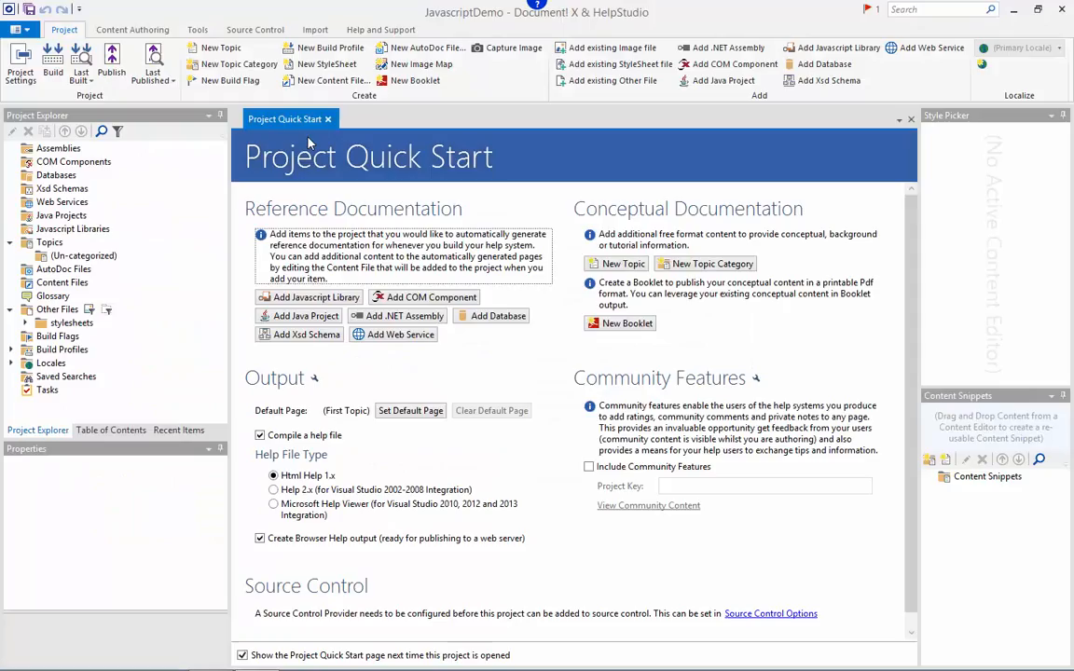
# Step: Start adding a Javascript library to the project, with the name Director and the title Director Library
pyautogui.click(848, 50)
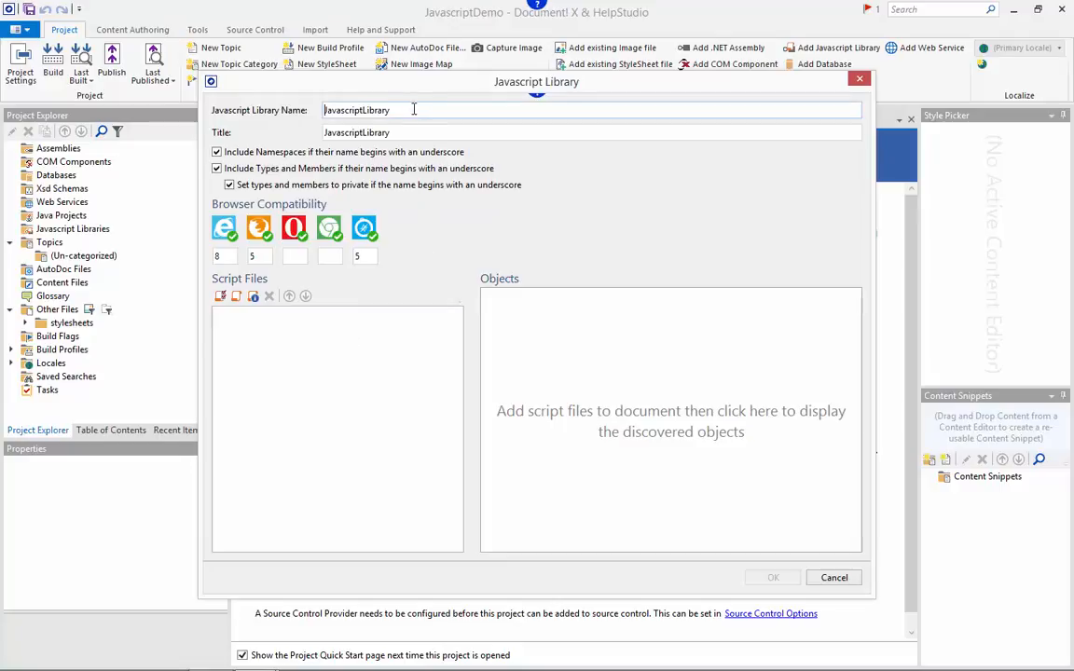
pyautogui.moveTo(412, 108); pyautogui.dragTo(273, 120)
pyautogui.write('Director')
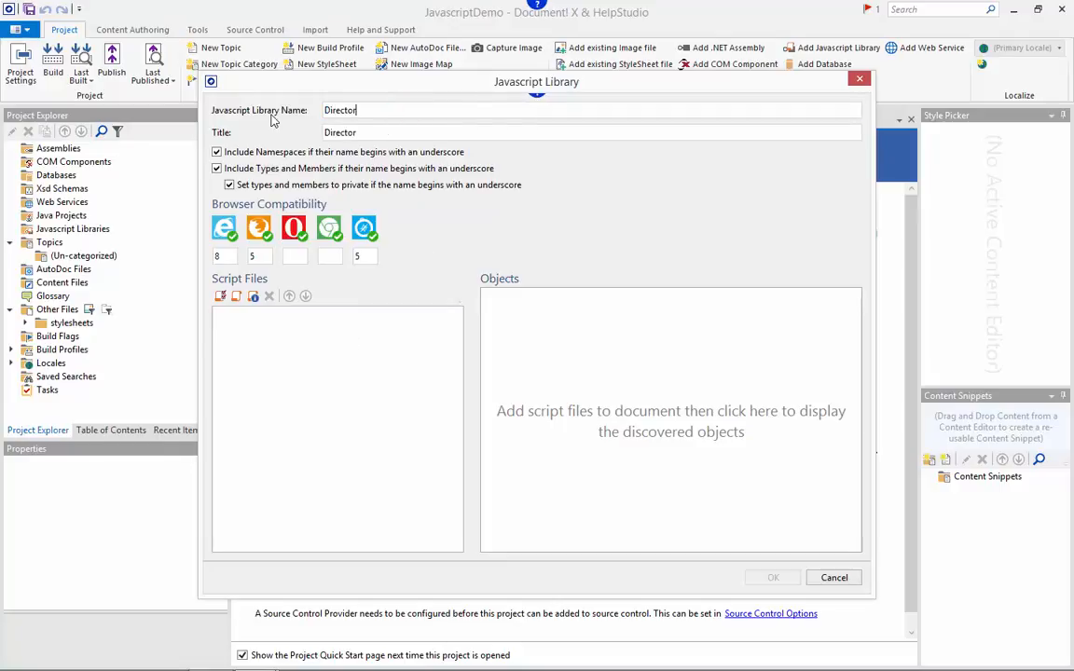
pyautogui.press('Tab')
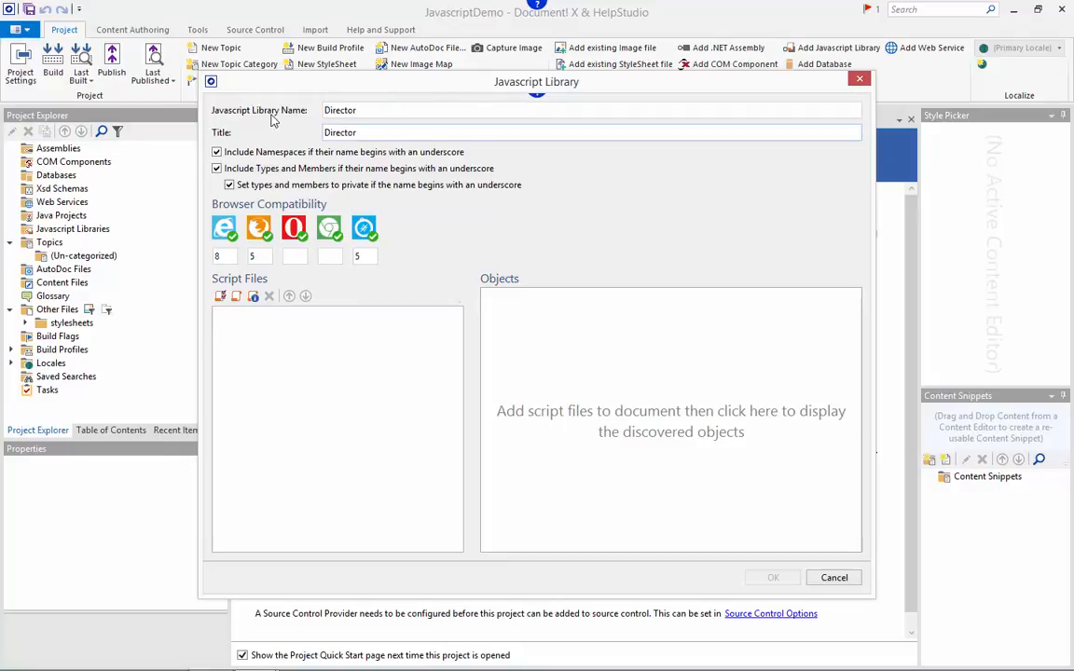
pyautogui.write('Library')
pyautogui.doubleClick(369, 110)
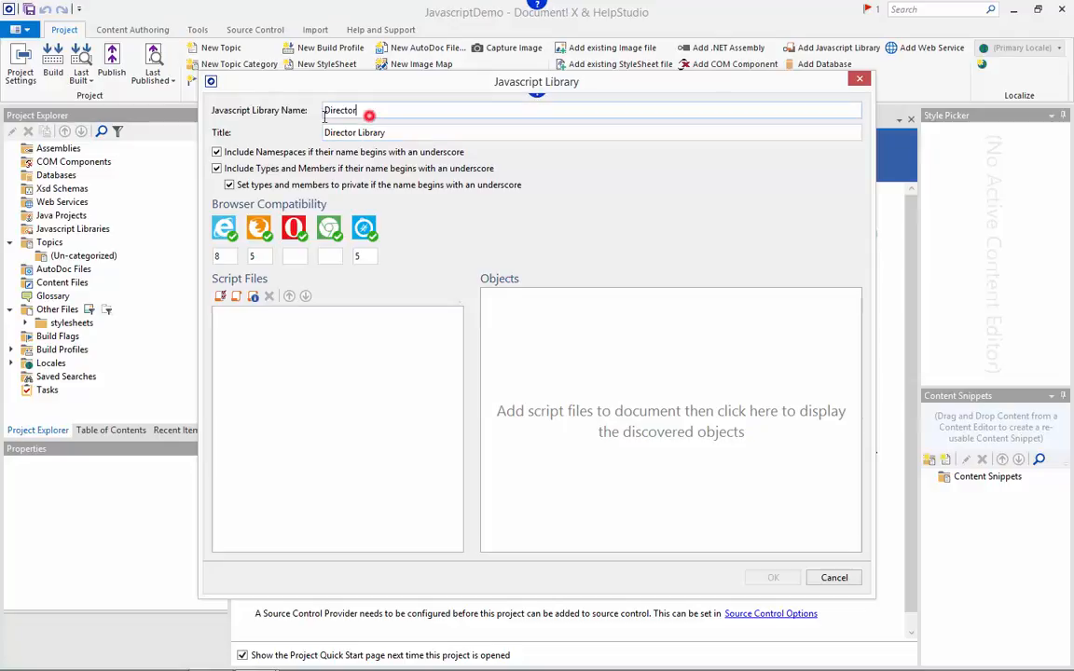
pyautogui.click(371, 107)
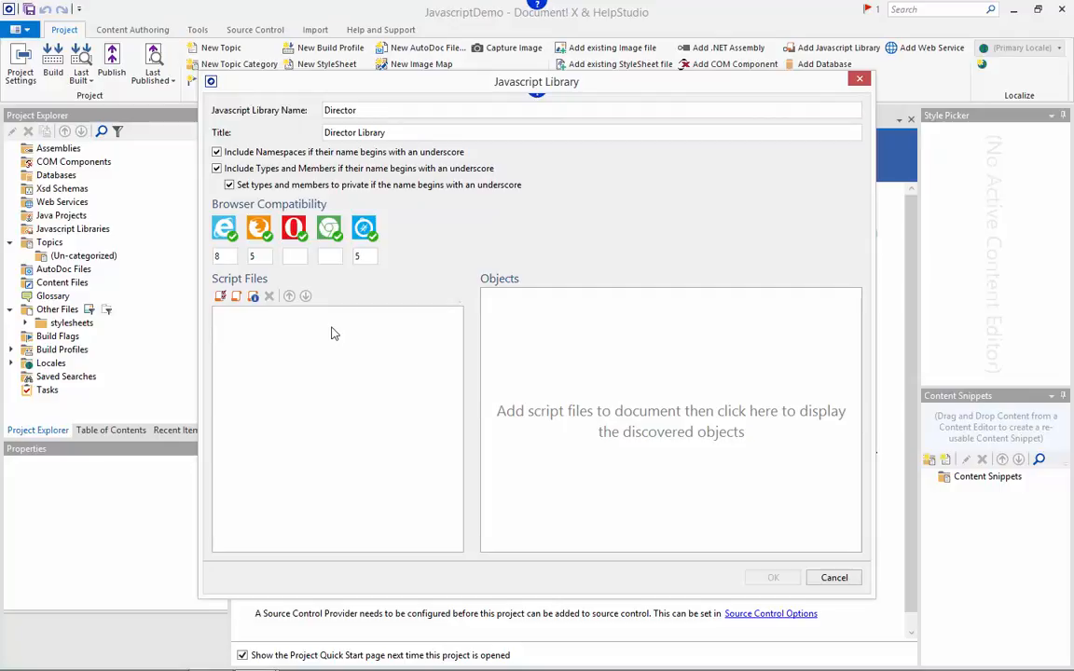
pyautogui.click(432, 131)
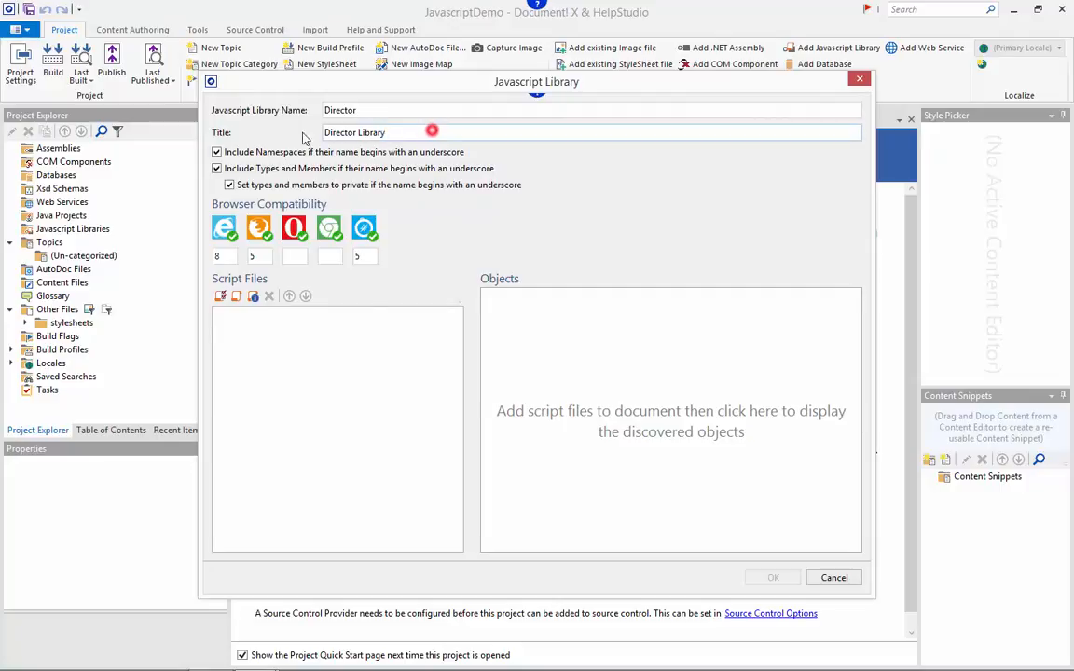
pyautogui.click(403, 130)
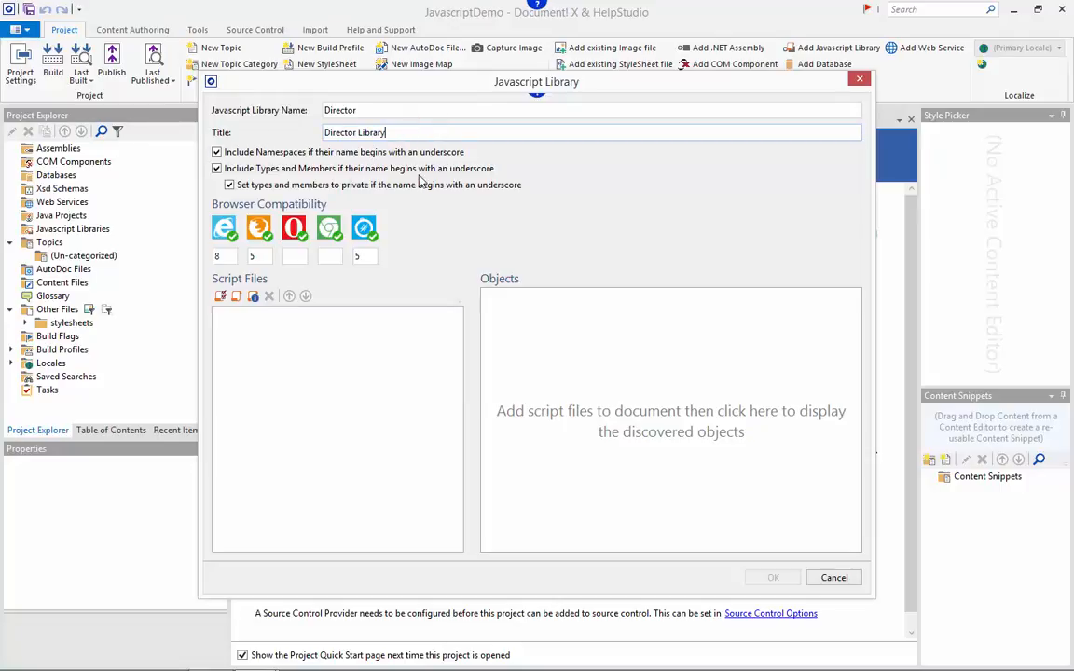
# Step: Add the script file director.js from the library folder inside Documents\javascript to the library
pyautogui.click(236, 299)
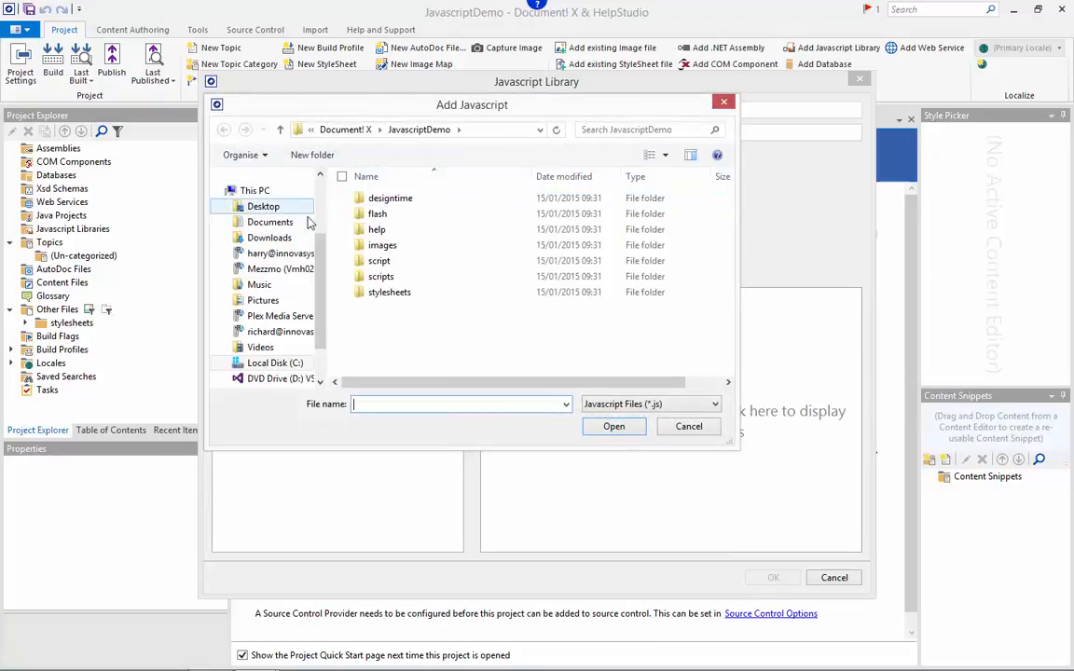
pyautogui.click(279, 223)
pyautogui.doubleClick(413, 229)
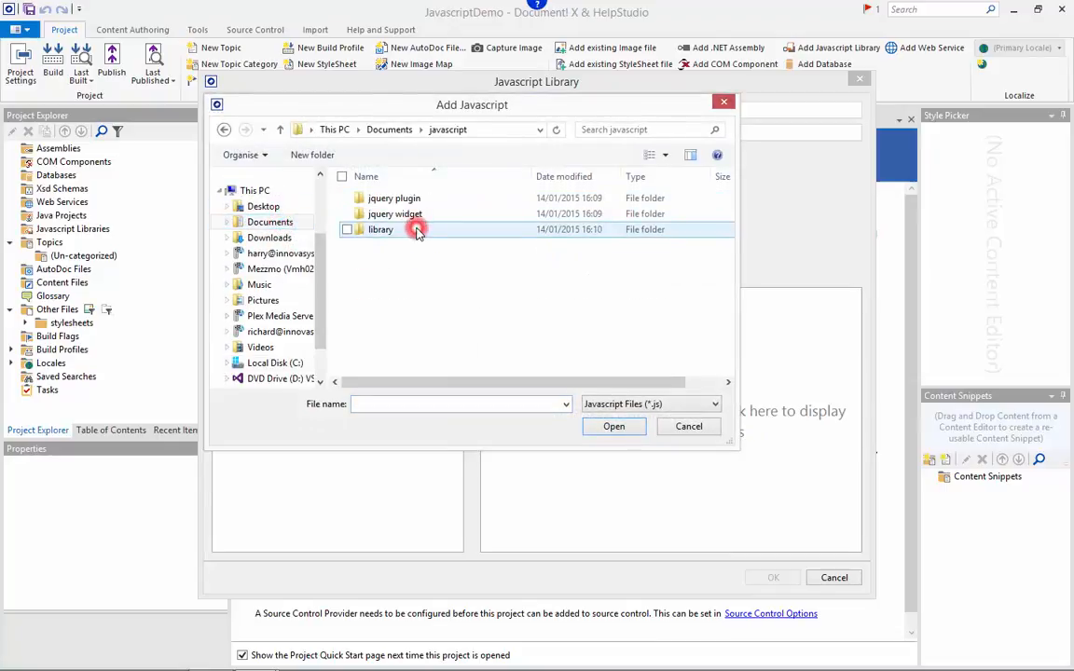
pyautogui.click(418, 233)
pyautogui.doubleClick(419, 231)
pyautogui.doubleClick(420, 201)
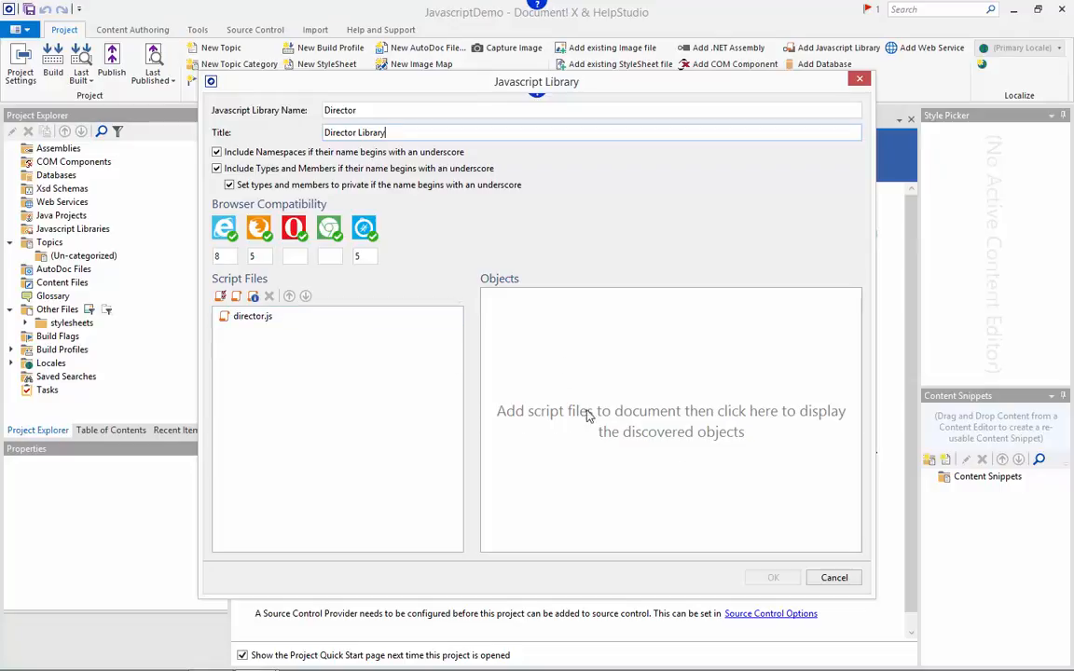
# Step: Display the discovered objects, keep the automatic Router object typed as Class, and add the library to the project
pyautogui.click(707, 451)
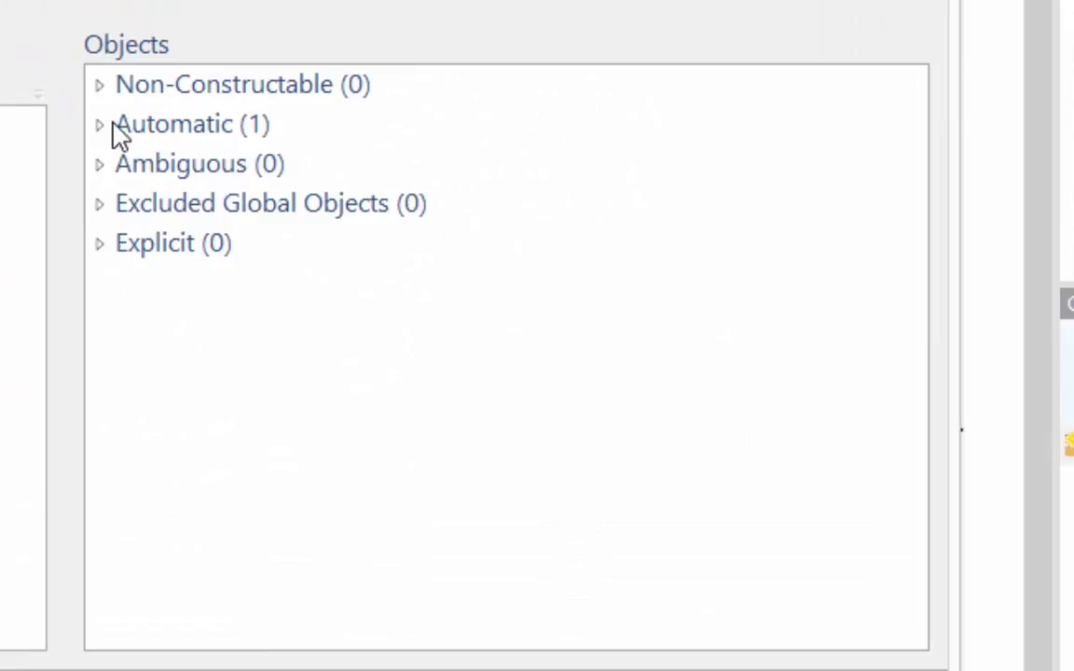
pyautogui.click(461, 304)
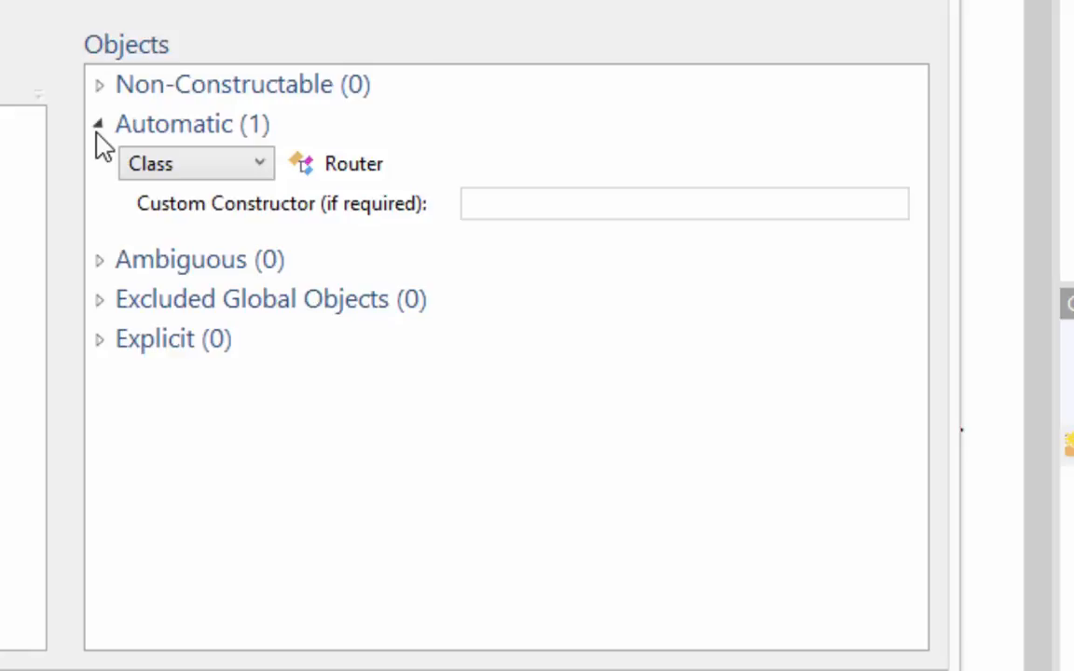
pyautogui.click(220, 163)
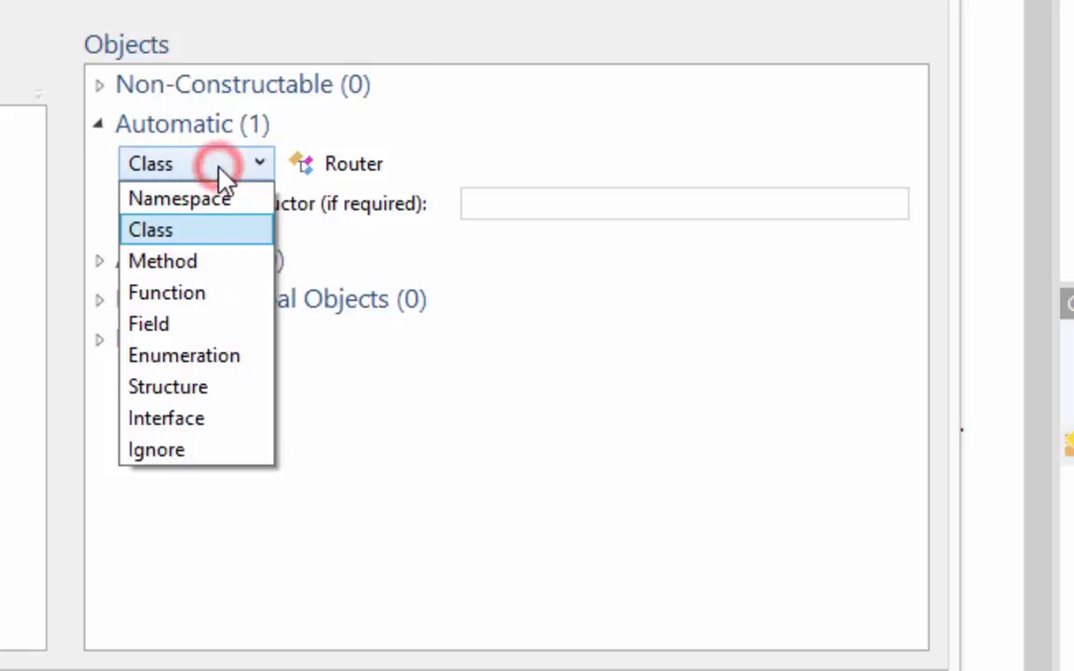
pyautogui.click(217, 164)
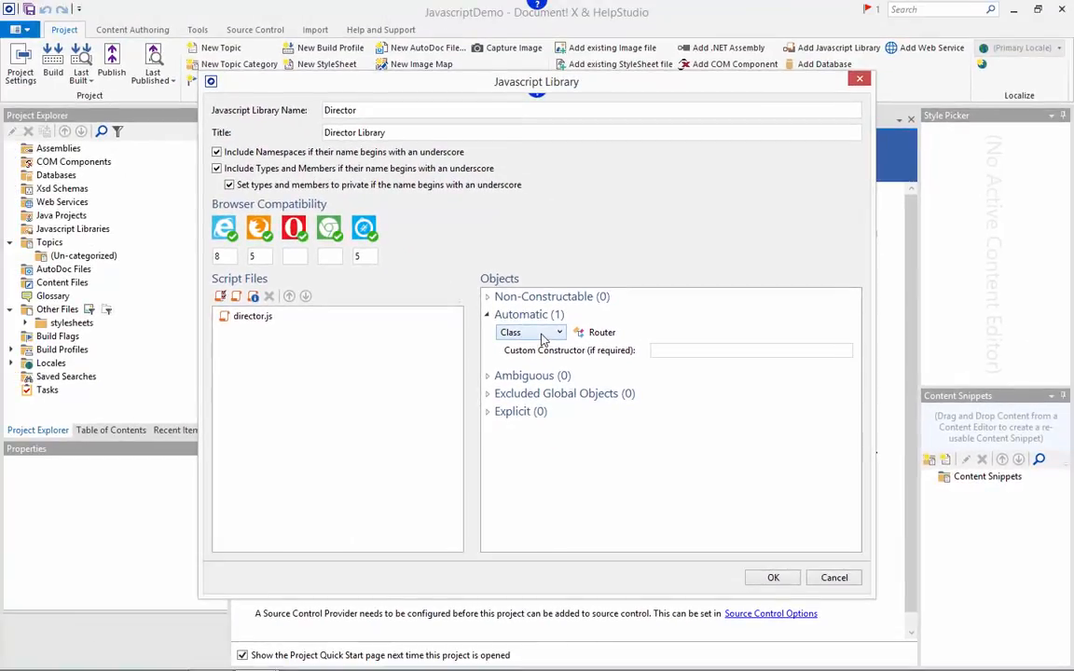
pyautogui.click(781, 578)
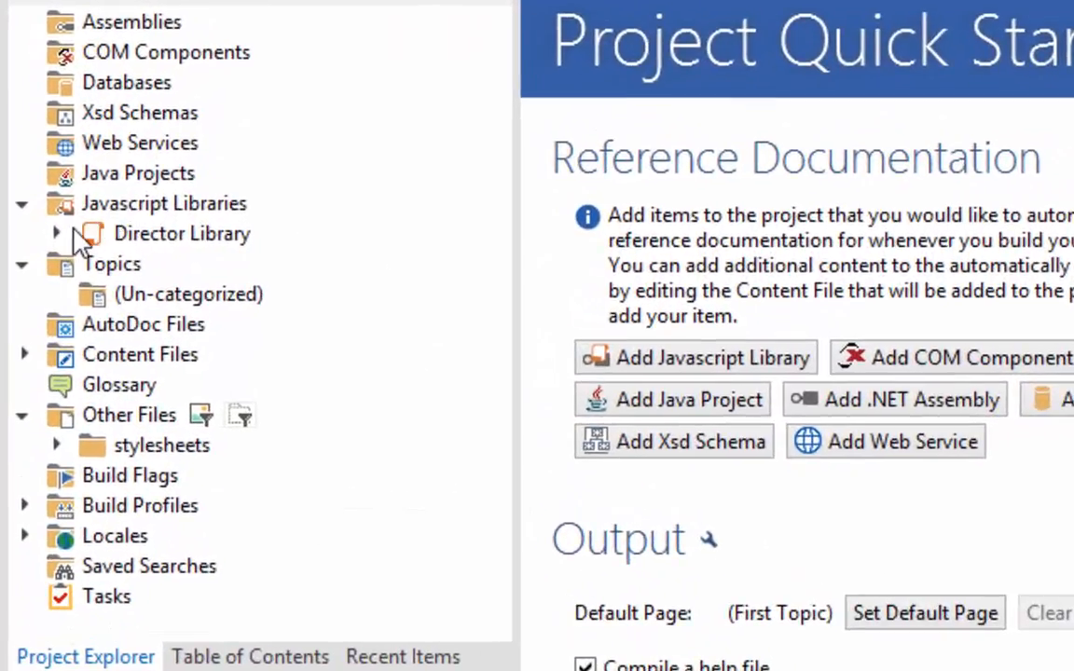
# Step: Expand Director Library and Content Files in the project tree, temporarily excluding the Router class and including it again
pyautogui.click(57, 234)
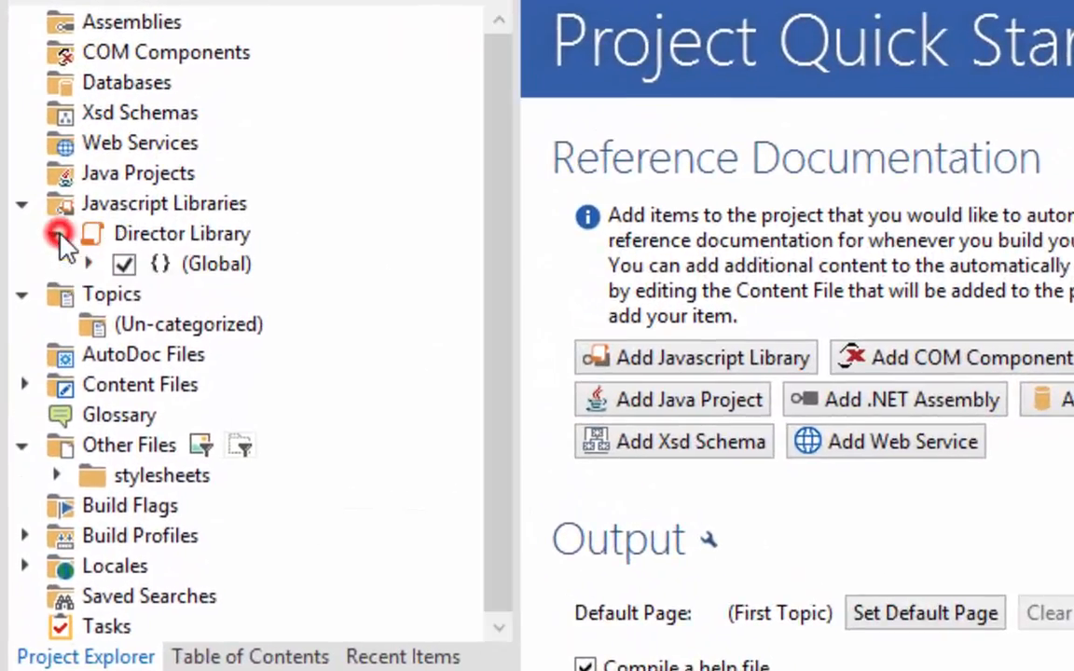
pyautogui.click(85, 263)
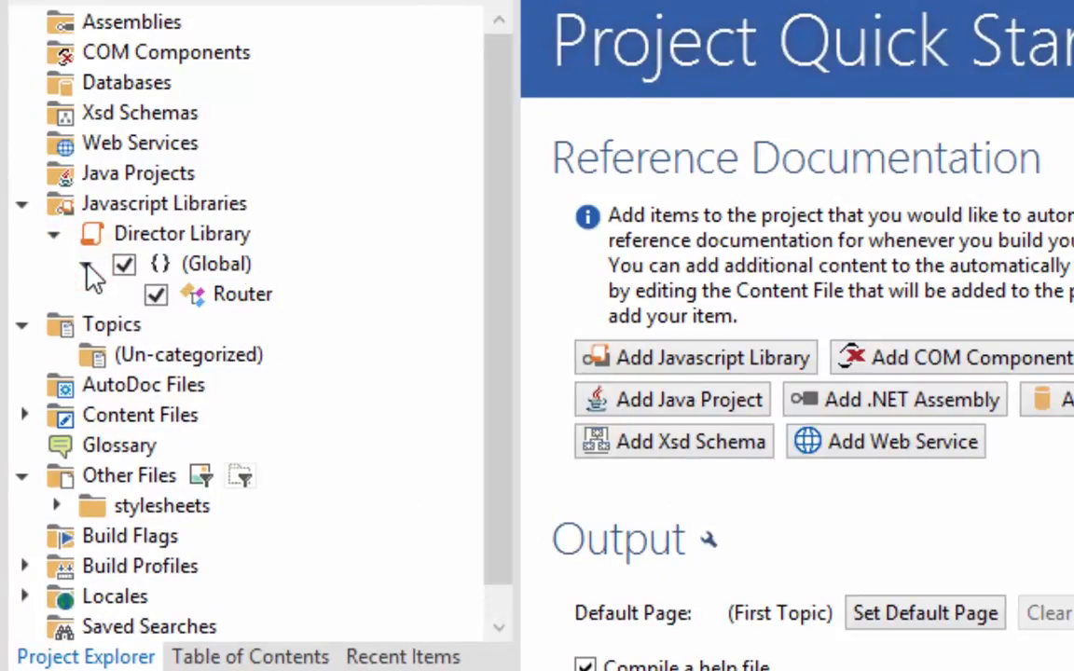
pyautogui.click(156, 296)
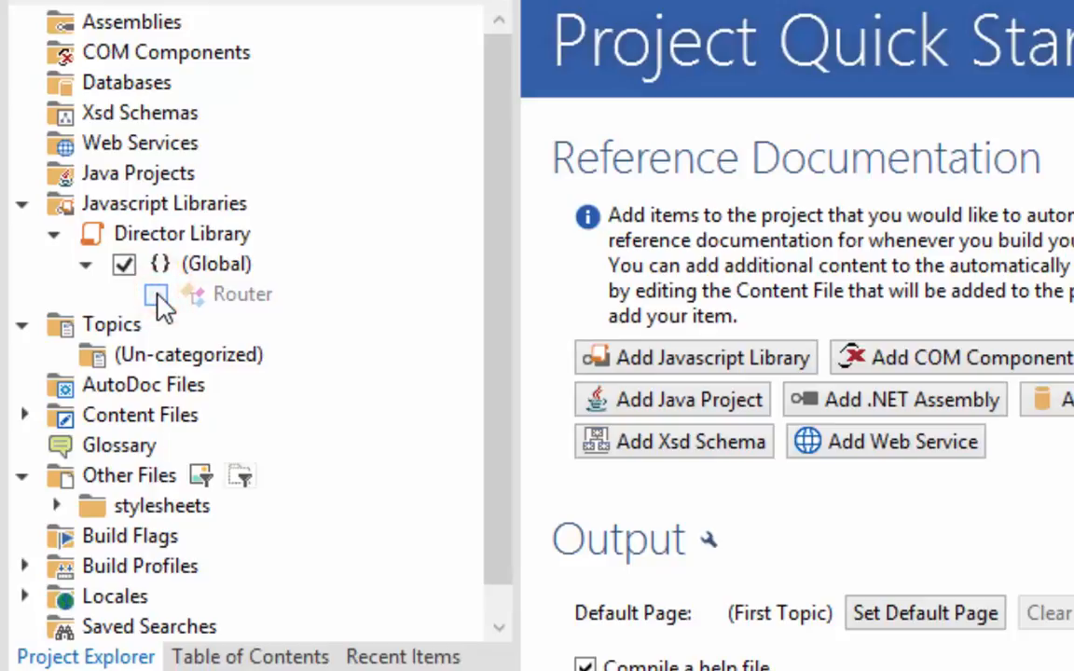
pyautogui.click(157, 295)
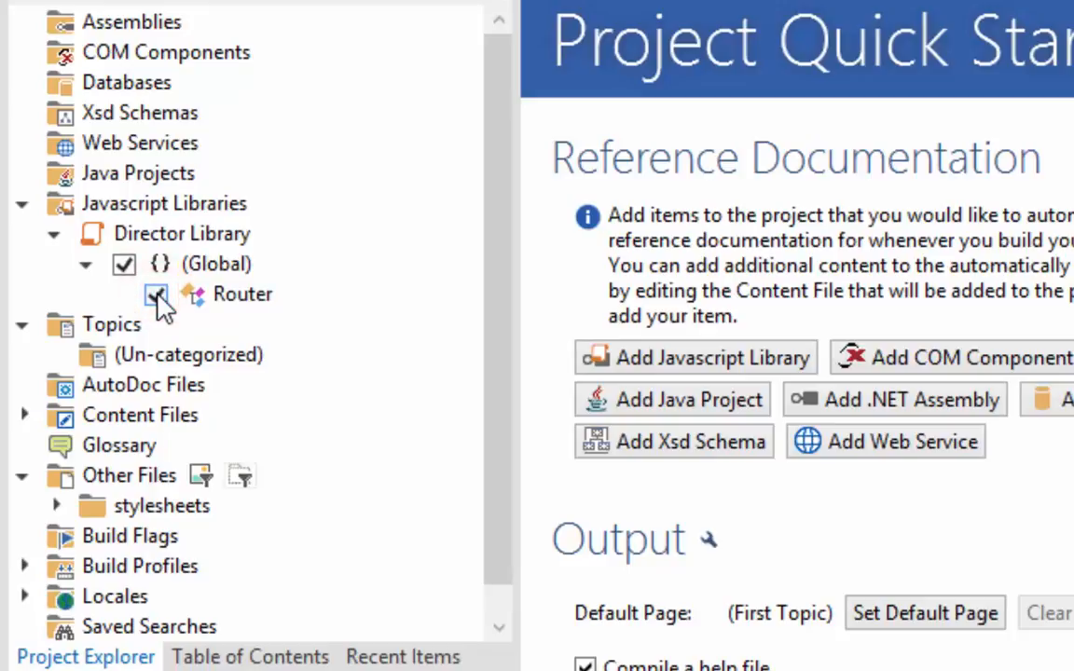
pyautogui.click(26, 415)
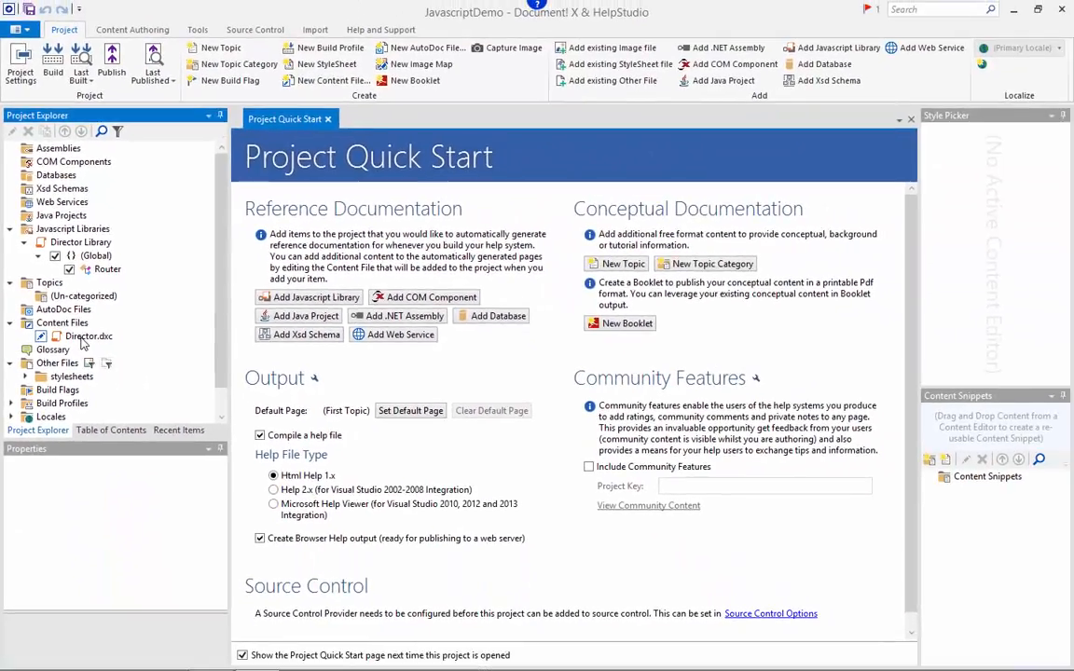
# Step: Build the project and open the generated compiled help file
pyautogui.click(53, 67)
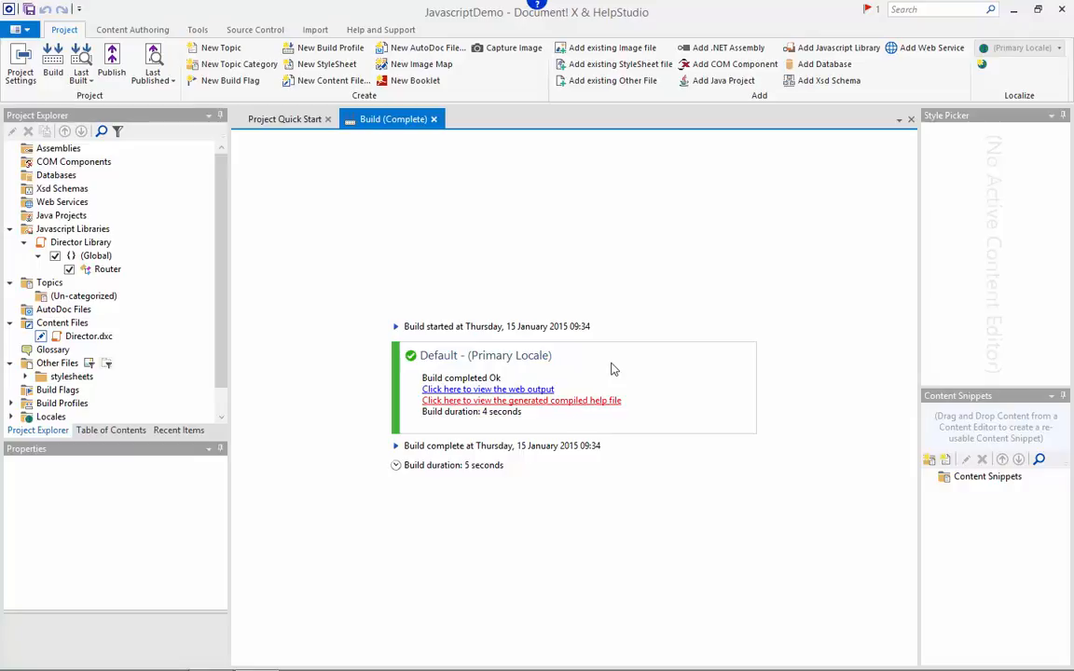
pyautogui.click(583, 402)
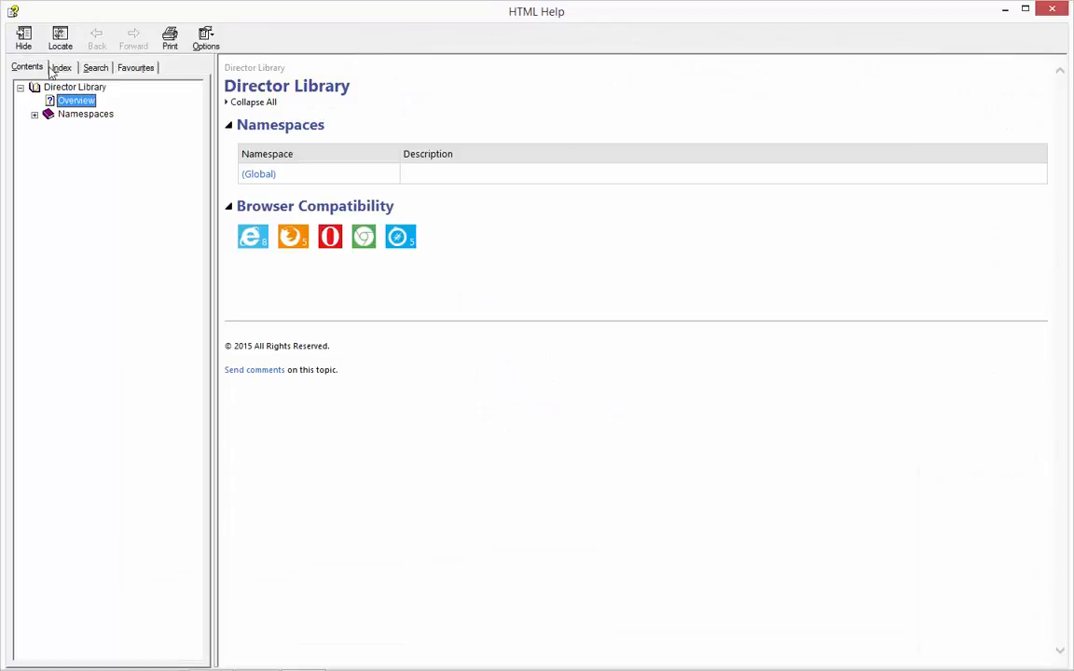
# Step: Examine the compiled help's index, search and contents, browsing through the global namespace to the Router type's init method
pyautogui.click(62, 66)
pyautogui.click(95, 68)
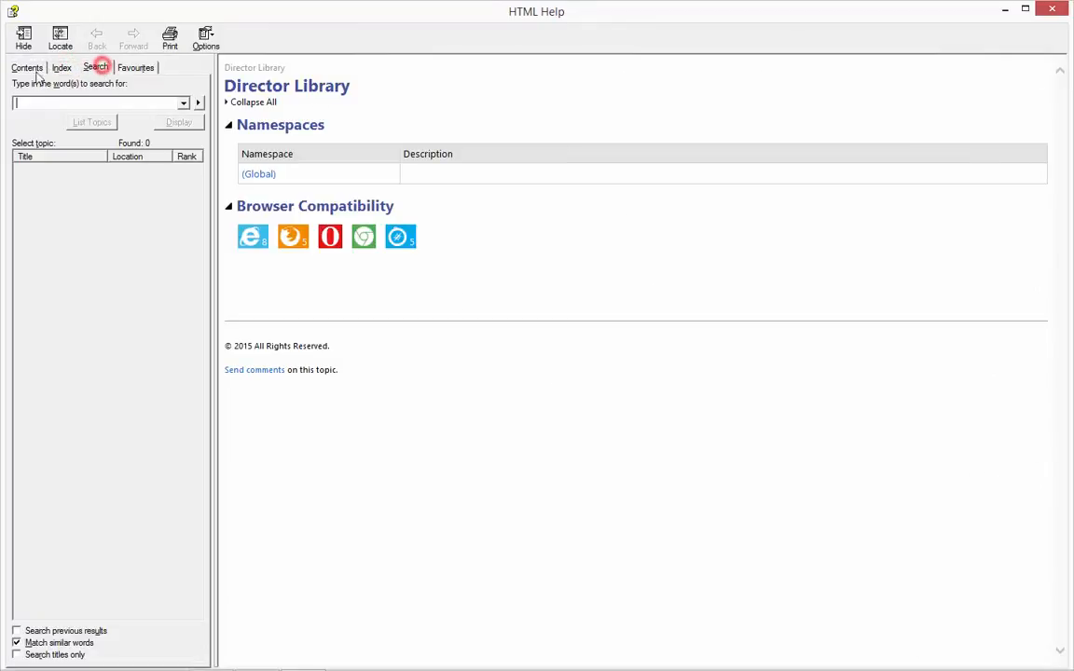
pyautogui.click(27, 67)
pyautogui.click(34, 114)
pyautogui.click(63, 131)
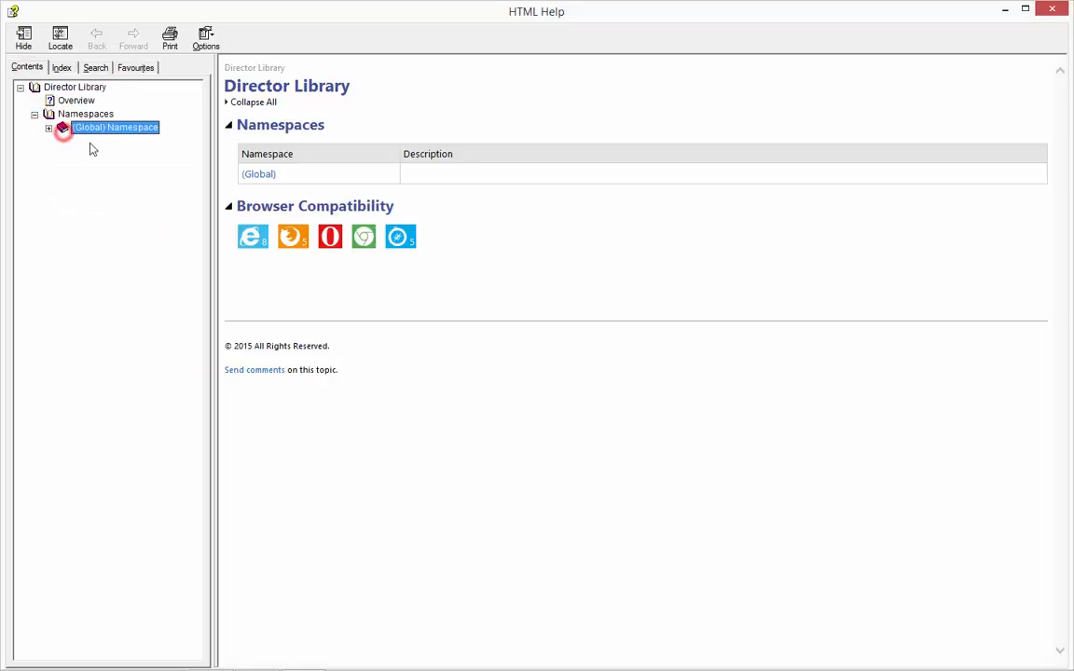
pyautogui.click(101, 140)
pyautogui.click(97, 155)
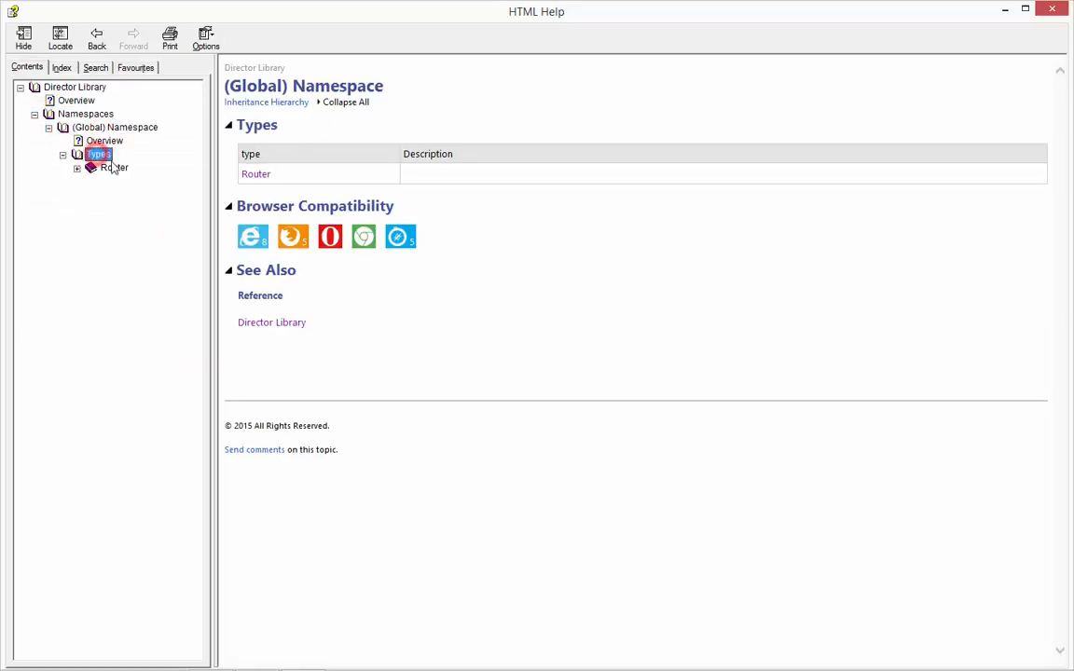
pyautogui.click(113, 167)
pyautogui.click(90, 208)
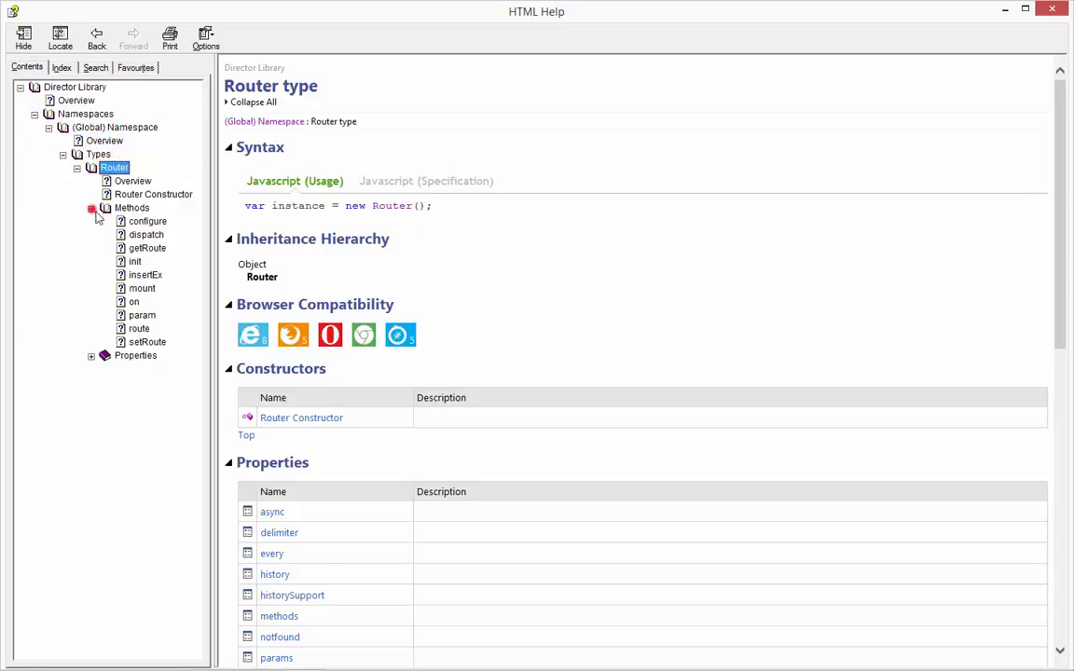
pyautogui.click(134, 261)
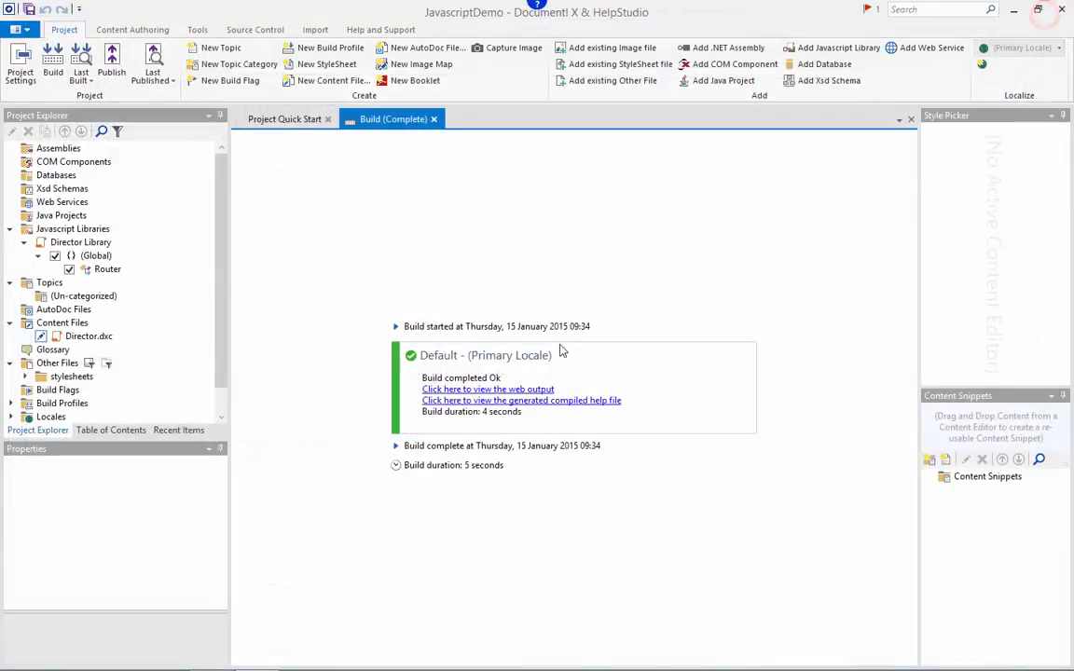
# Step: Open the generated web output in a maximized browser window and look through its index, search and table of contents
pyautogui.click(520, 389)
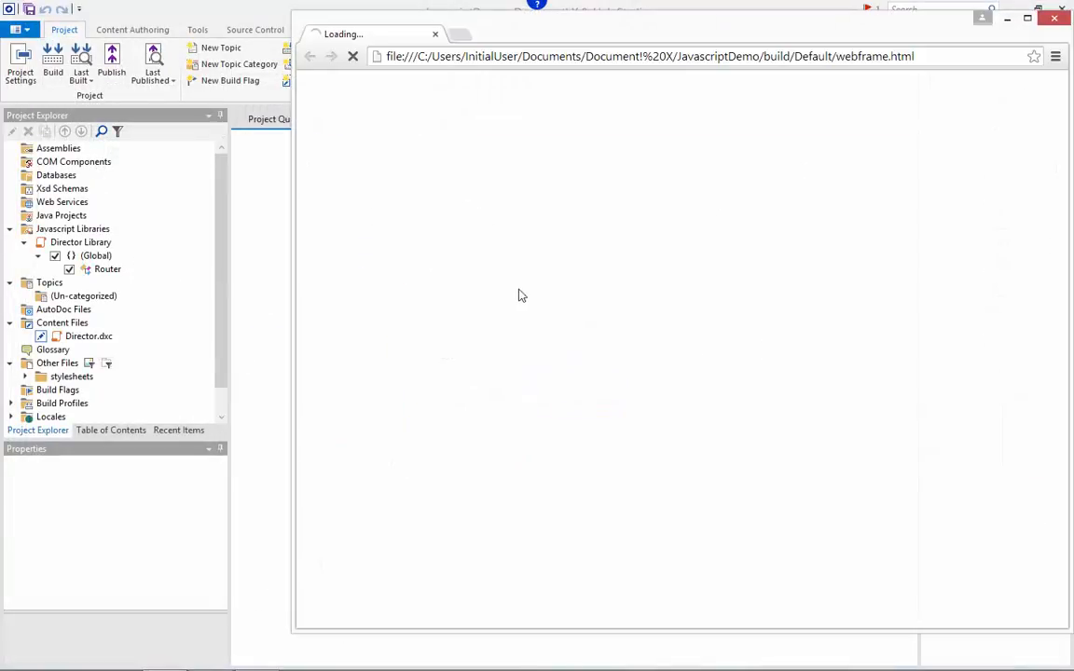
pyautogui.click(1027, 19)
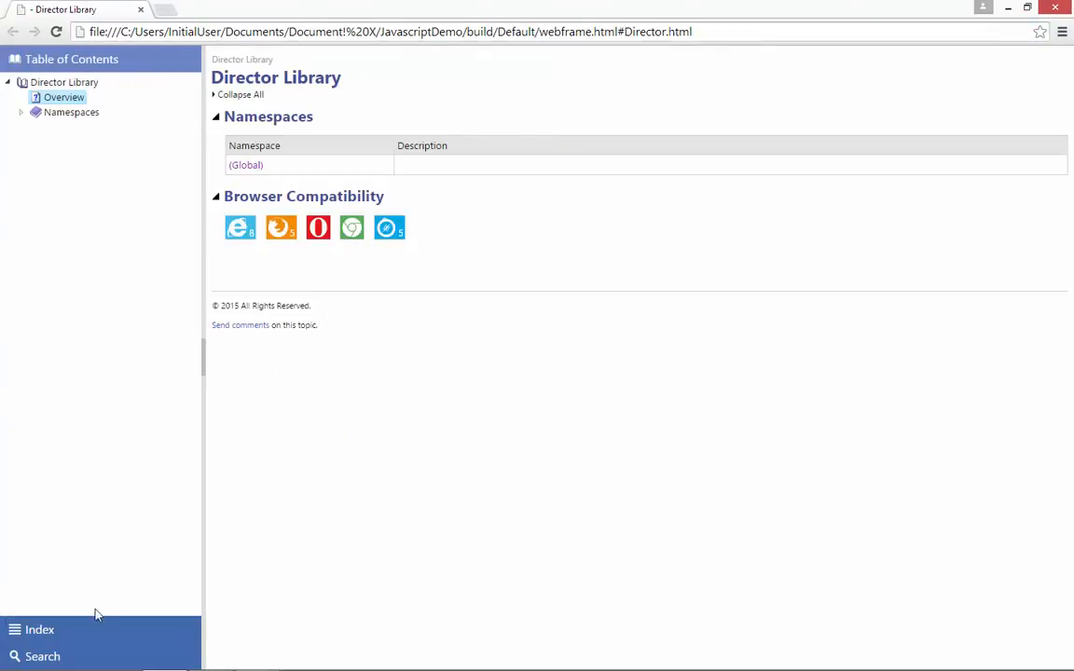
pyautogui.click(86, 630)
pyautogui.click(79, 658)
pyautogui.click(110, 60)
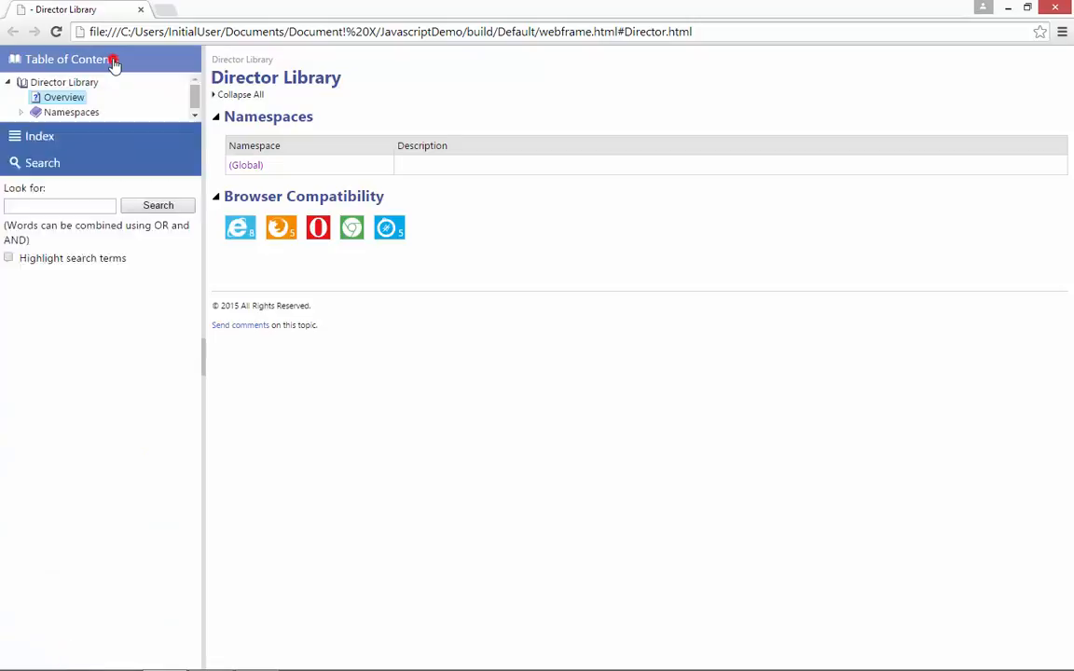
# Step: Browse the web output's contents through the global namespace and Router type to the init method page
pyautogui.click(45, 114)
pyautogui.click(68, 126)
pyautogui.click(74, 142)
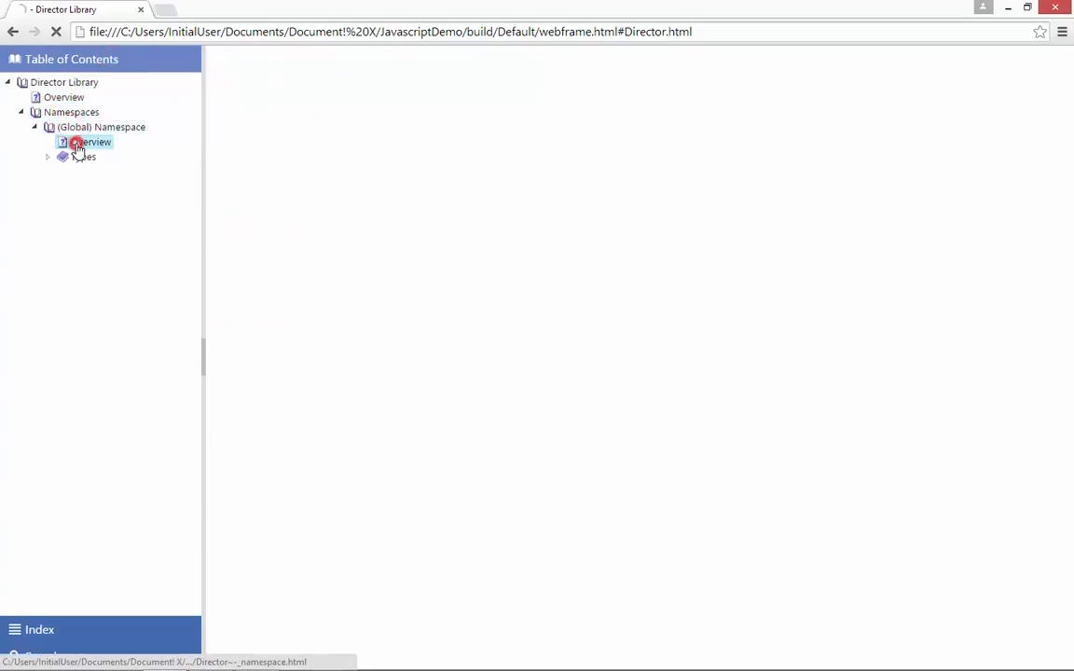
pyautogui.click(81, 157)
pyautogui.click(82, 172)
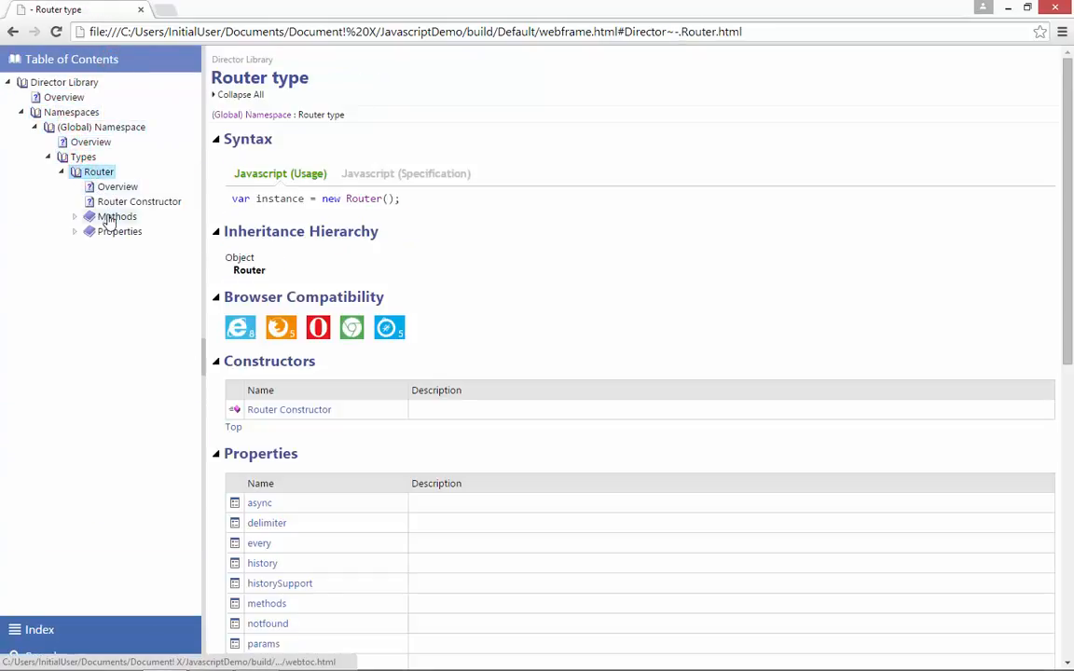
pyautogui.click(103, 216)
pyautogui.click(118, 276)
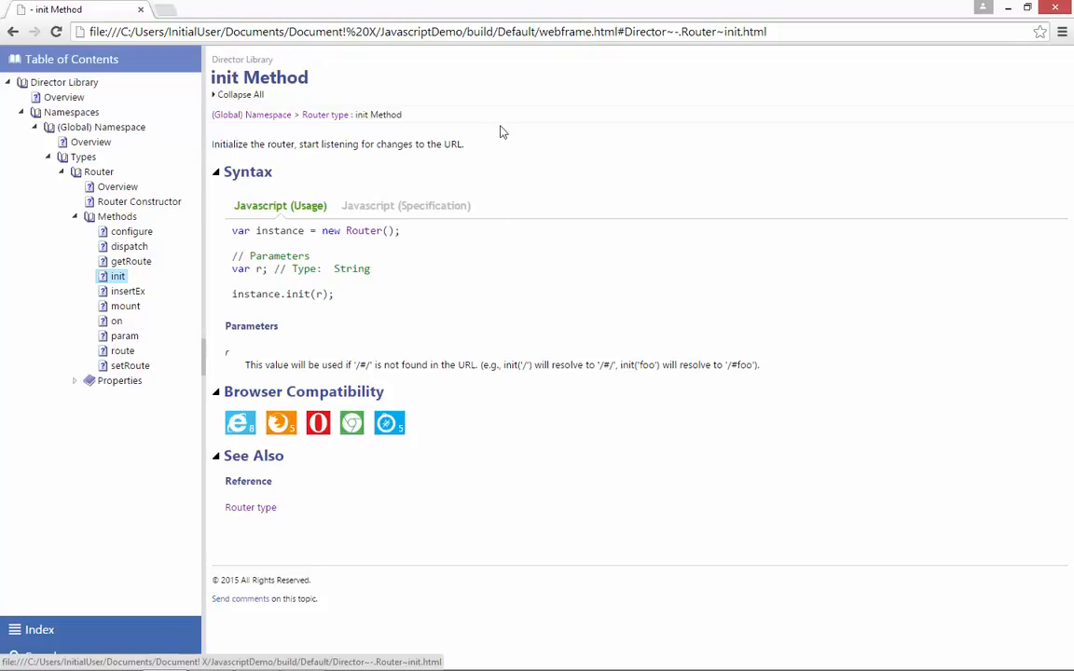
# Step: Examine the init method's description and parameter text, and switch to director.js in Notepad++ to compare the source comments
pyautogui.moveTo(471, 145); pyautogui.dragTo(204, 155)
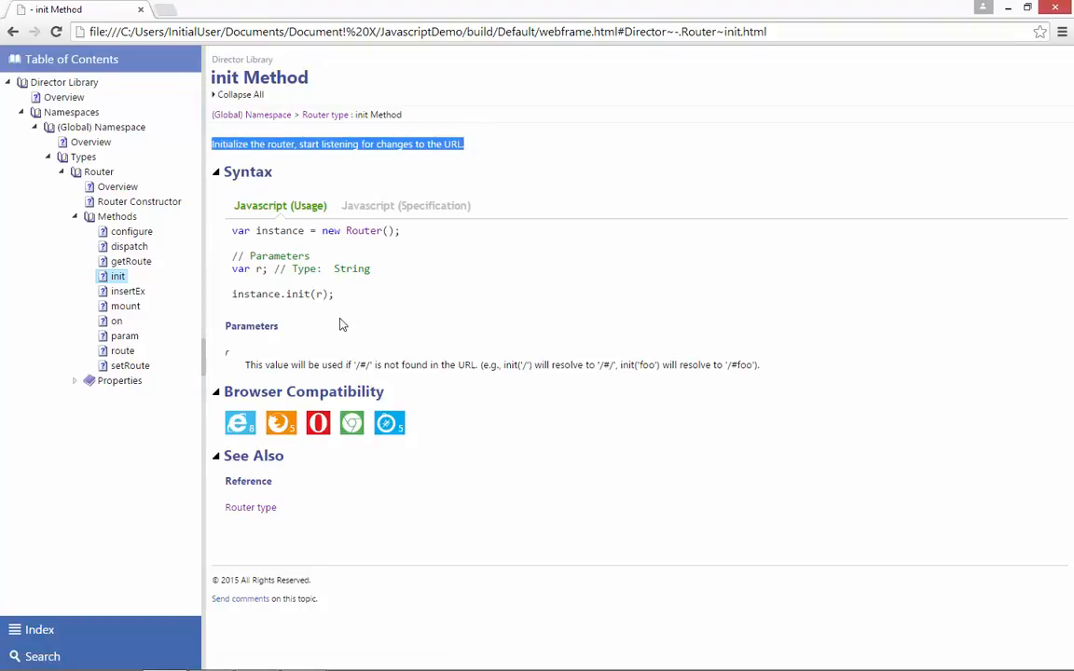
pyautogui.click(245, 364)
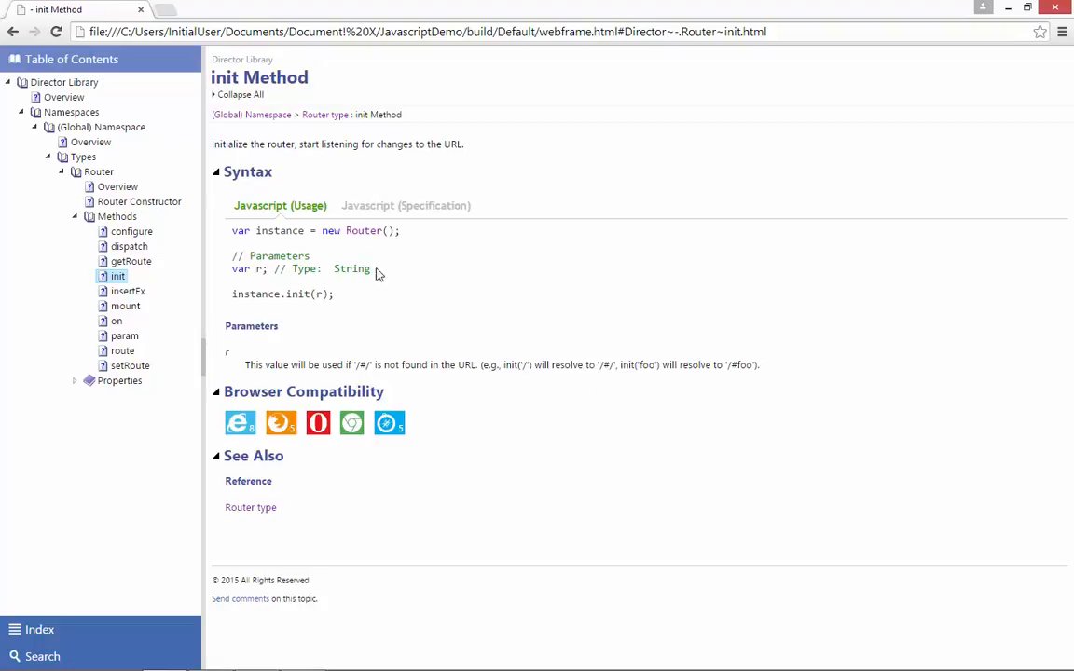
pyautogui.hotkey('alt', 'Tab')
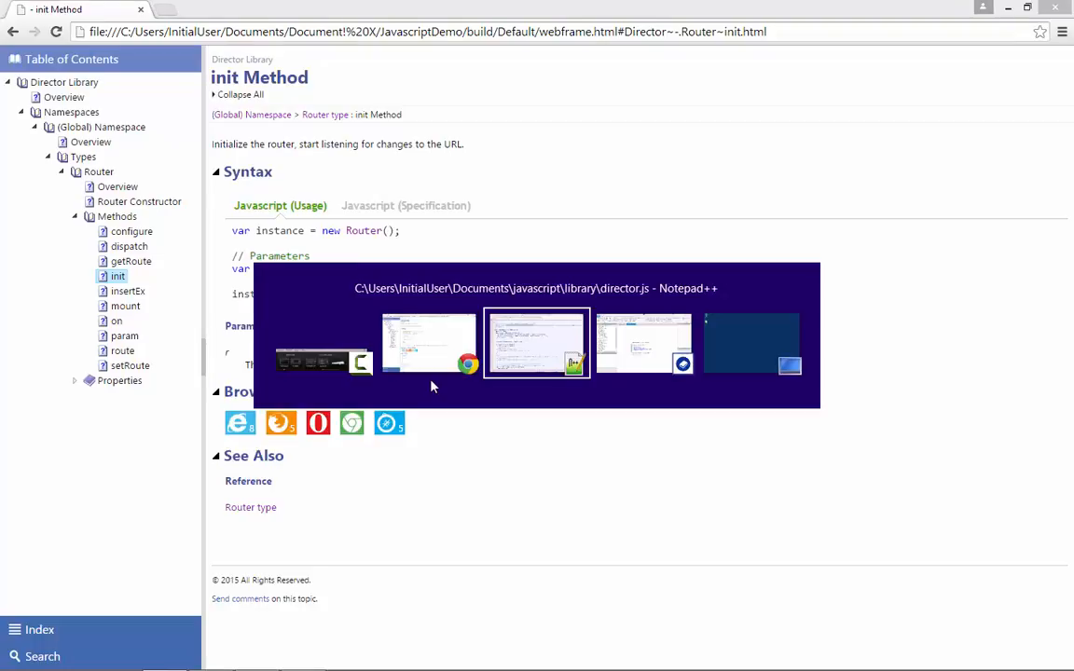
pyautogui.click(106, 169)
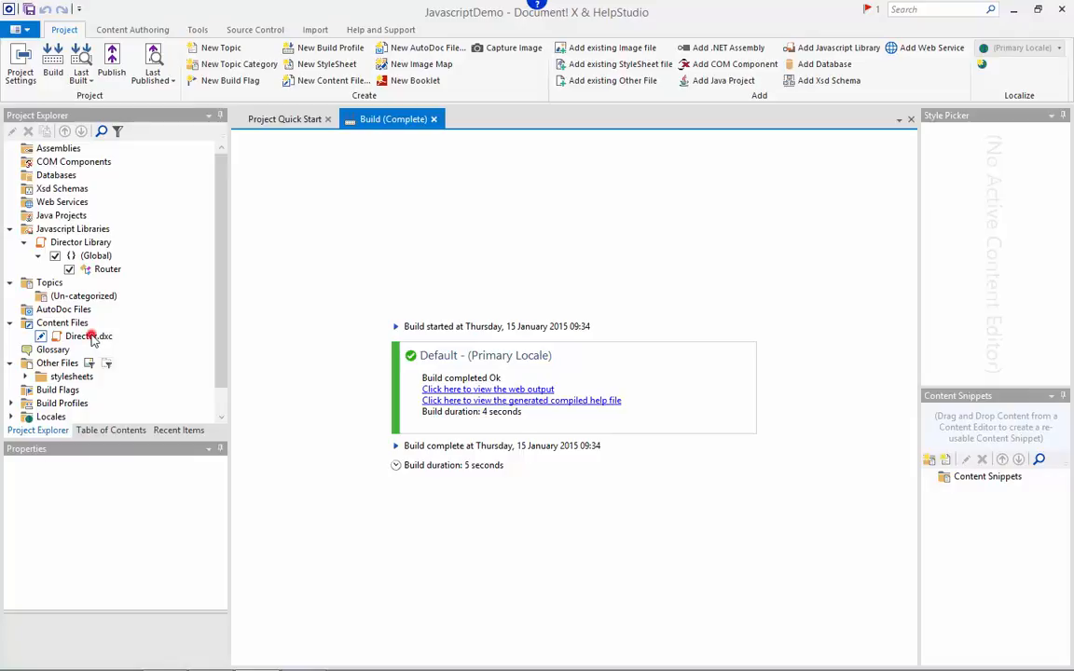
# Step: Open the Director.dxc content file in Document! X, display the Router's init method, and widen its editing area
pyautogui.doubleClick(91, 336)
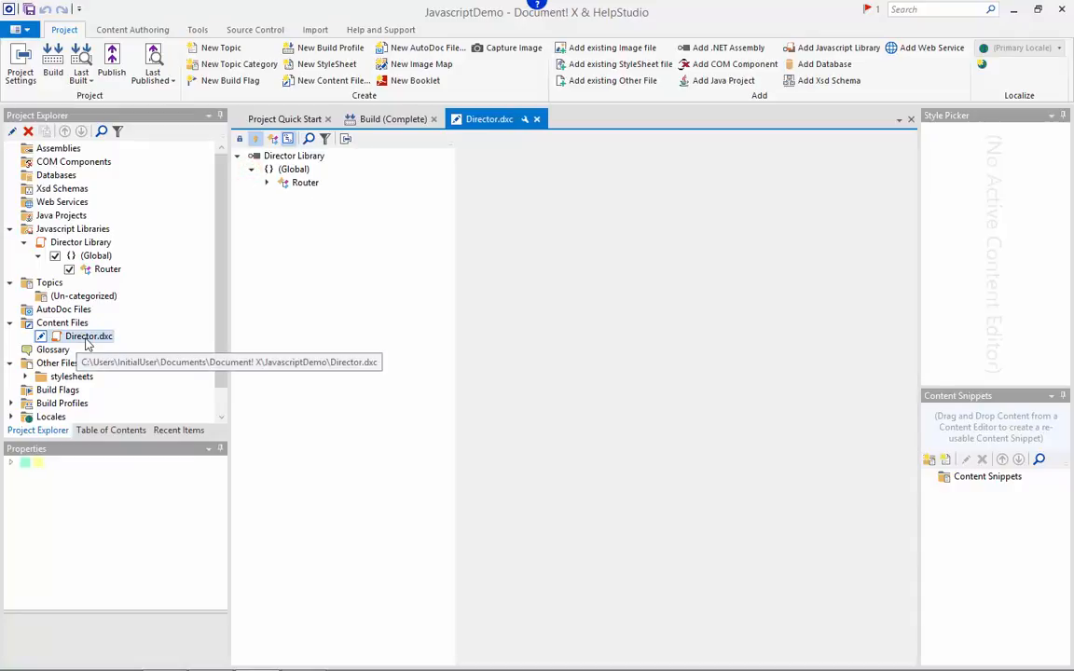
pyautogui.click(266, 182)
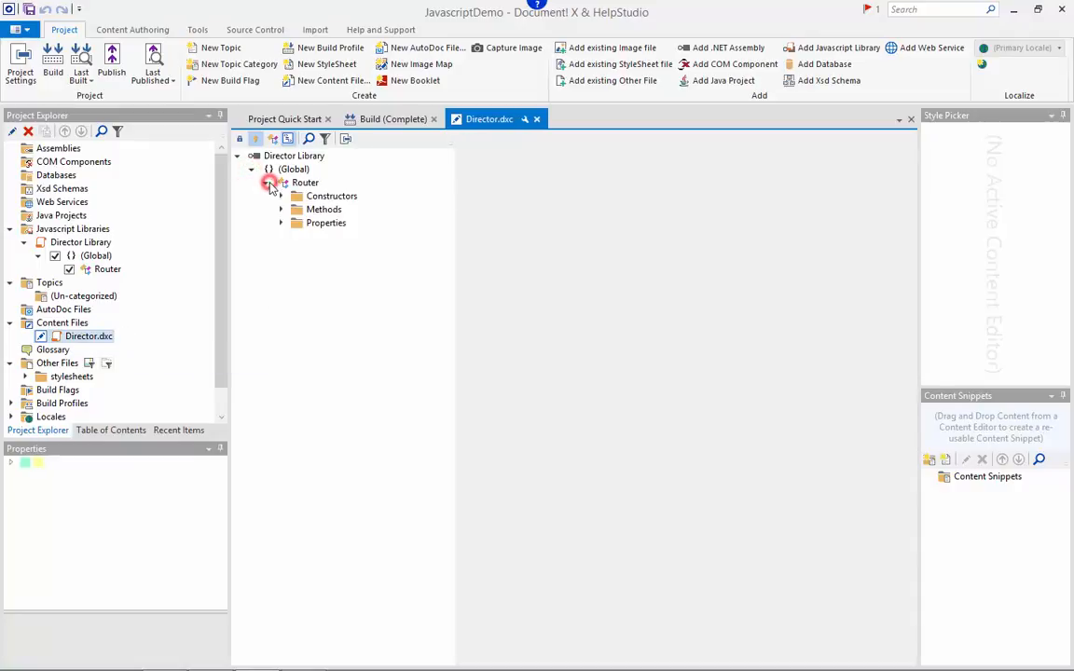
pyautogui.click(281, 210)
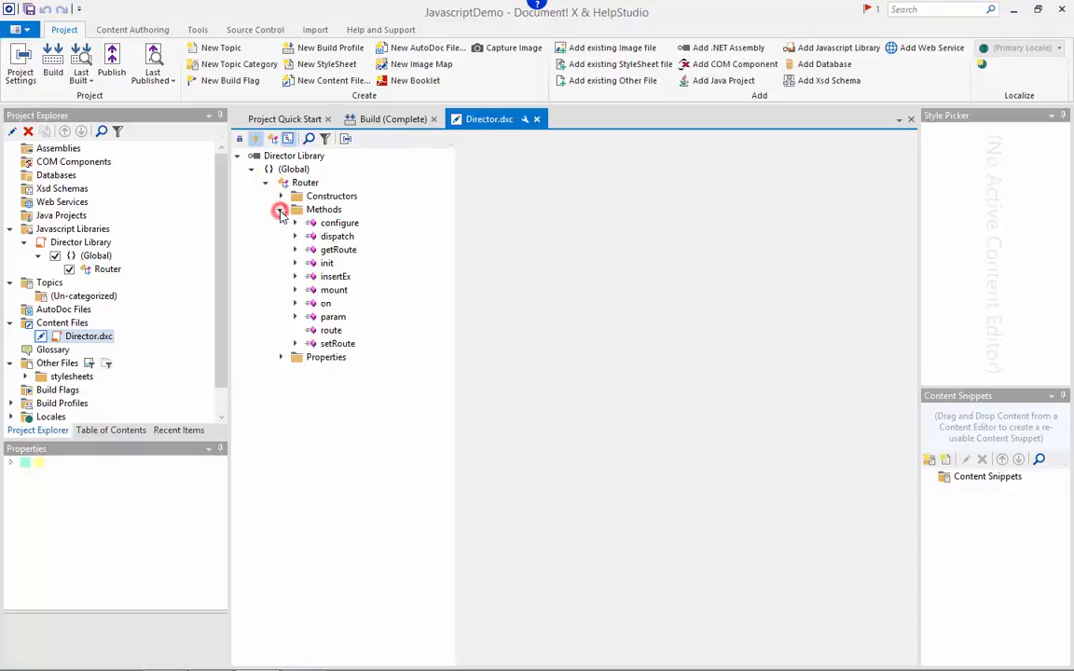
pyautogui.click(326, 264)
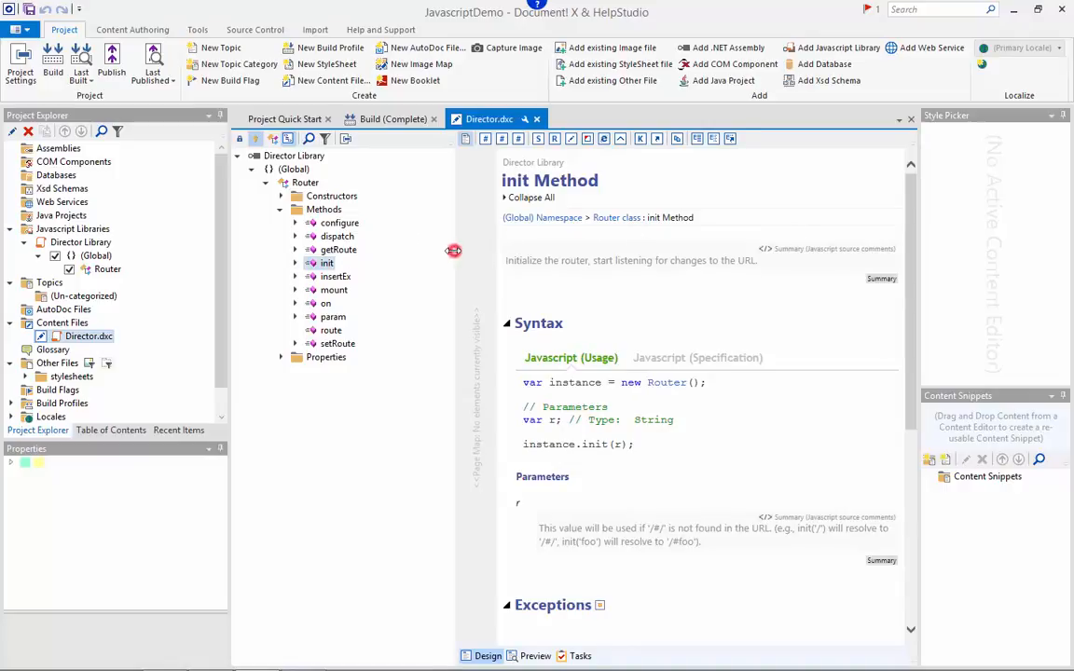
pyautogui.moveTo(453, 251); pyautogui.dragTo(387, 254)
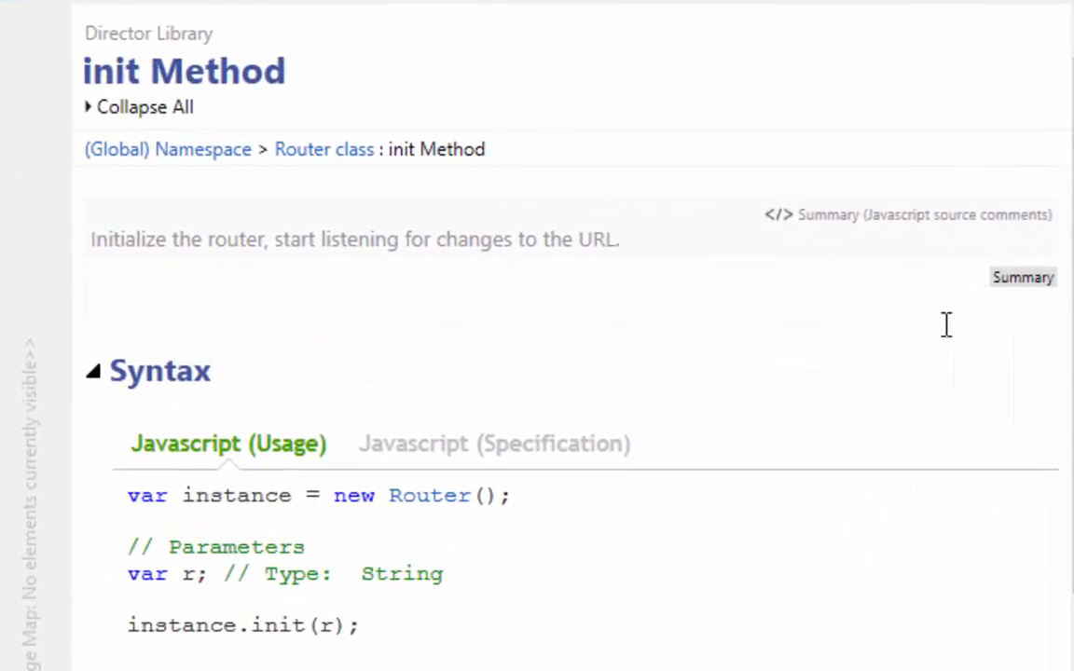
# Step: Try entering "Summary content" as the init method's own summary and clear it again
pyautogui.click(355, 306)
pyautogui.write('Summary')
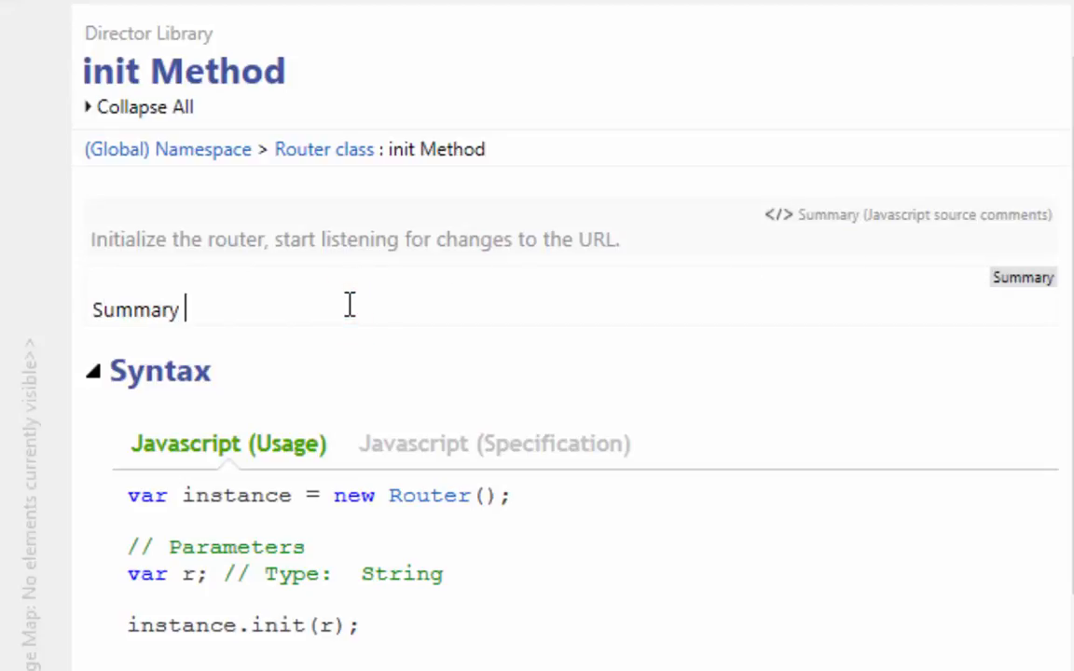
pyautogui.write(' content')
pyautogui.hotkey('ctrl', 'a')
pyautogui.press('BackSpace')
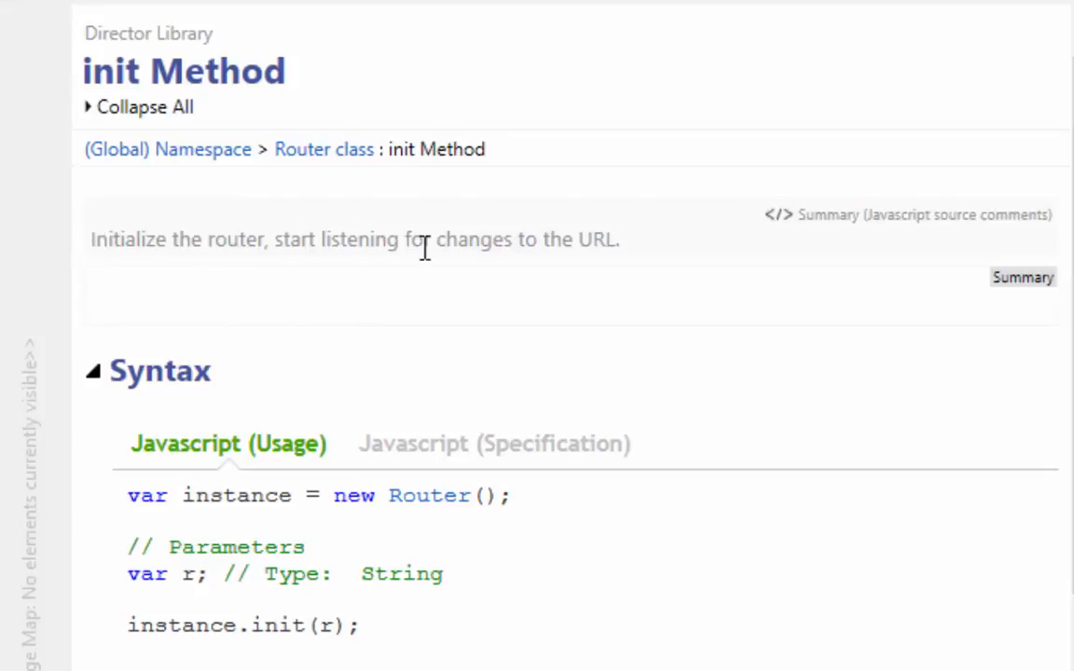
pyautogui.click(874, 282)
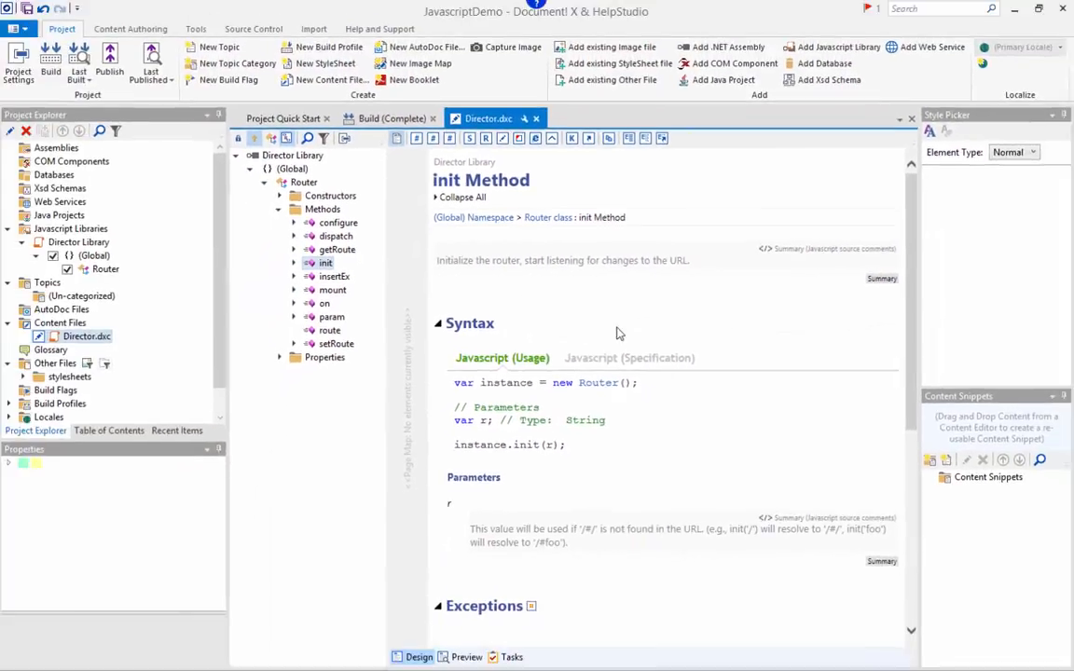
# Step: Add the remark "This method should only be called once." to the init method
pyautogui.scroll(-8, 618, 332)
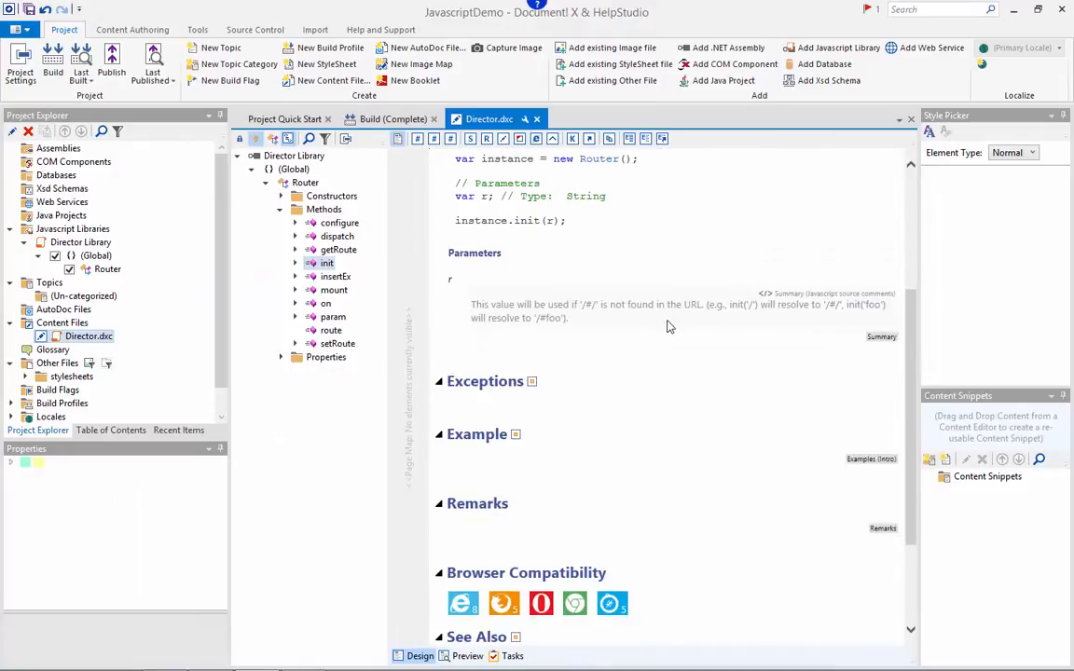
pyautogui.click(470, 384)
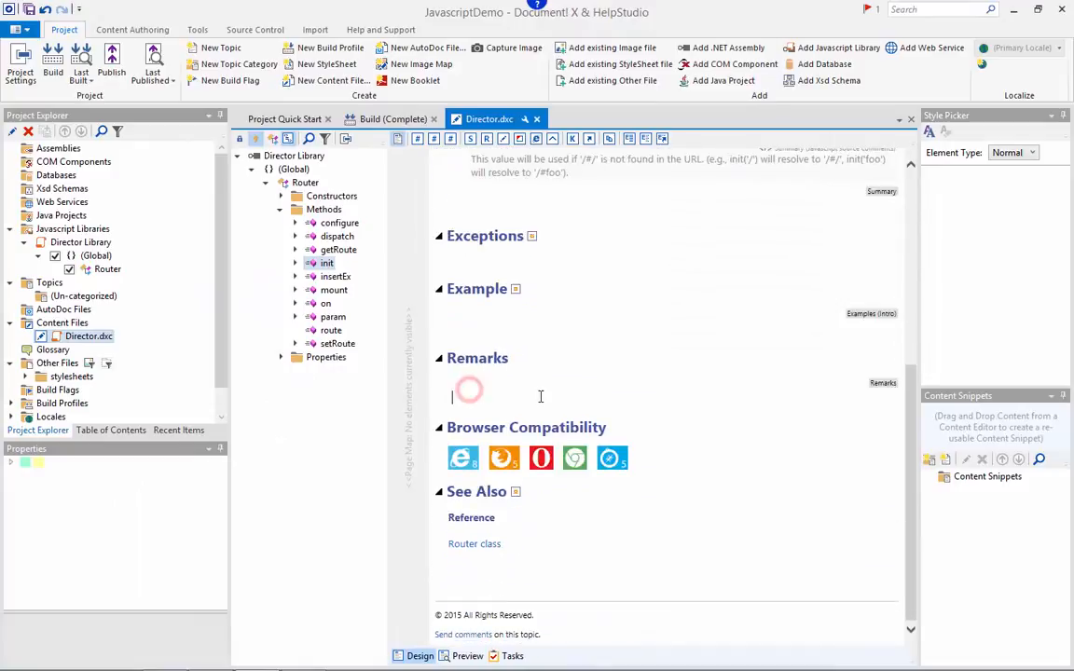
pyautogui.write('This method should only be called once.')
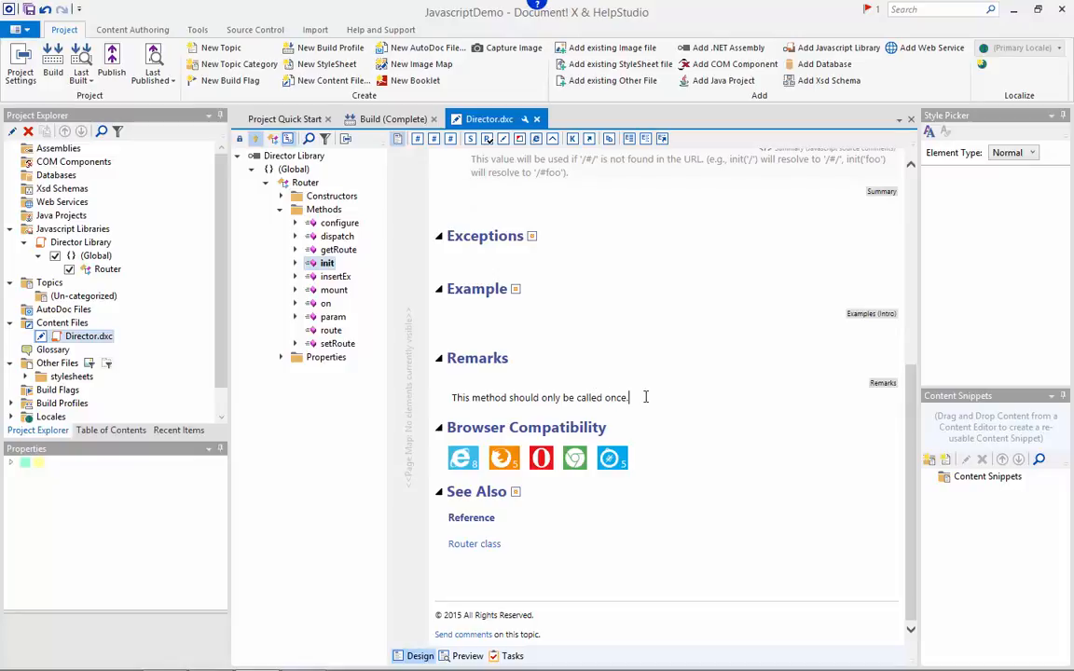
# Step: Add a See Also link from the init method to the Router's configure method, keeping the default title
pyautogui.click(516, 494)
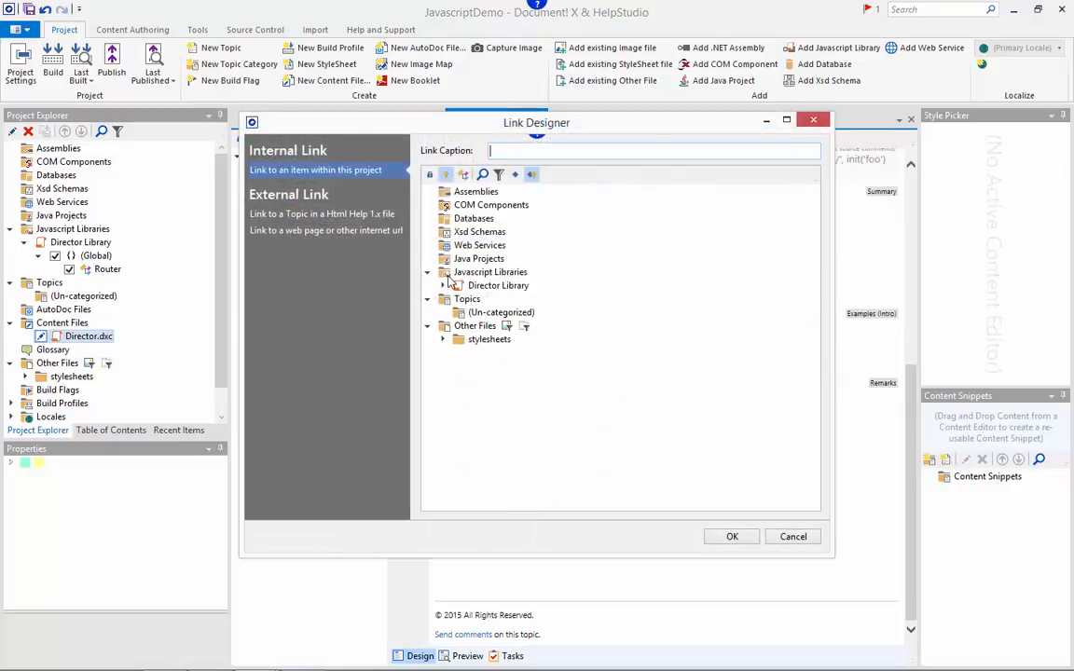
pyautogui.click(448, 286)
pyautogui.click(455, 298)
pyautogui.click(470, 313)
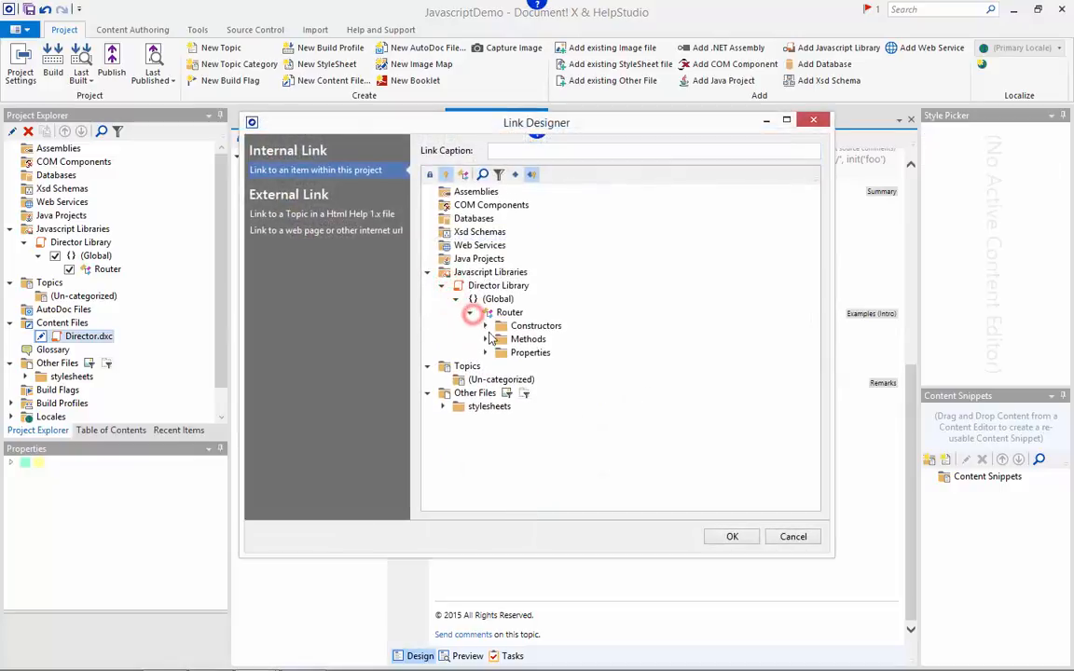
pyautogui.click(487, 338)
pyautogui.click(529, 355)
pyautogui.click(732, 537)
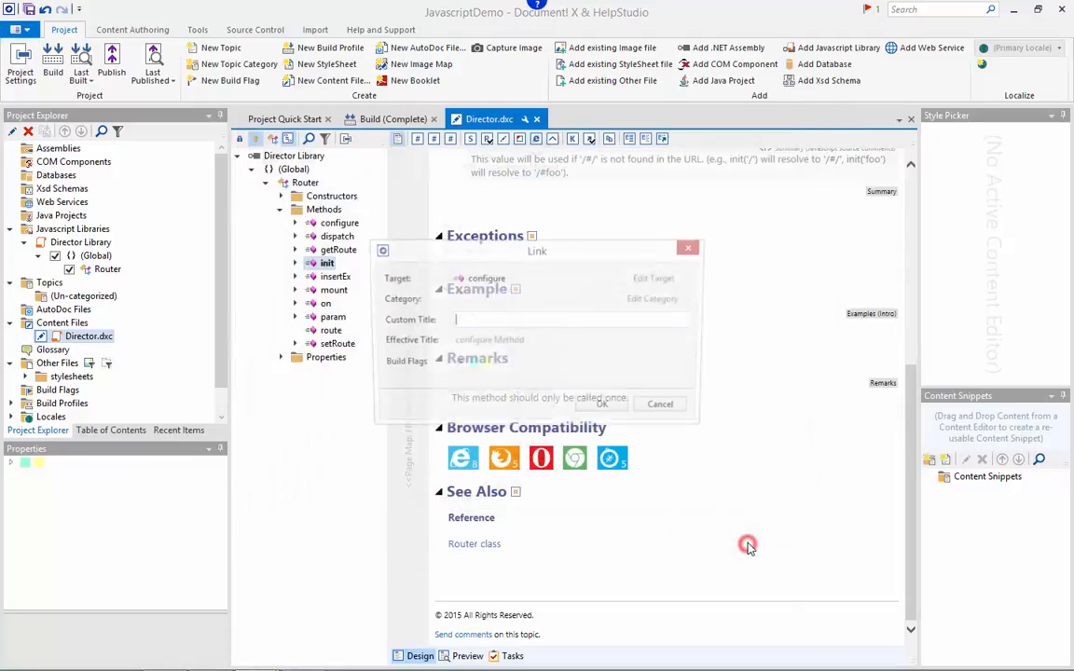
pyautogui.click(608, 409)
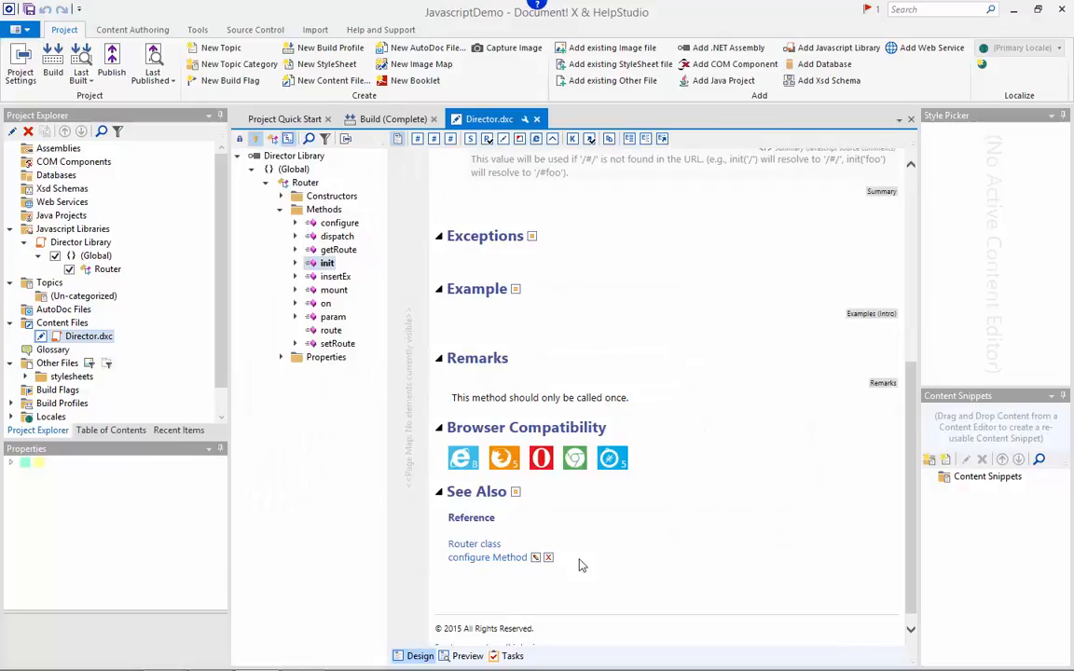
# Step: Preview the init method page and check its source-comment summary, remarks and See Also links
pyautogui.click(468, 657)
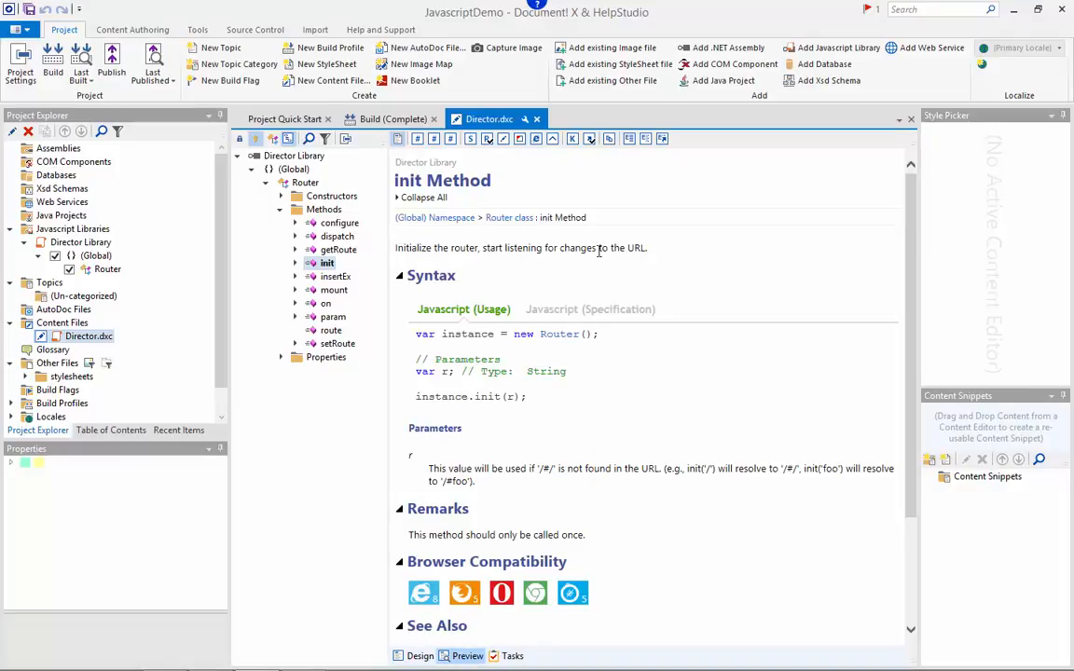
pyautogui.moveTo(650, 248); pyautogui.dragTo(381, 256)
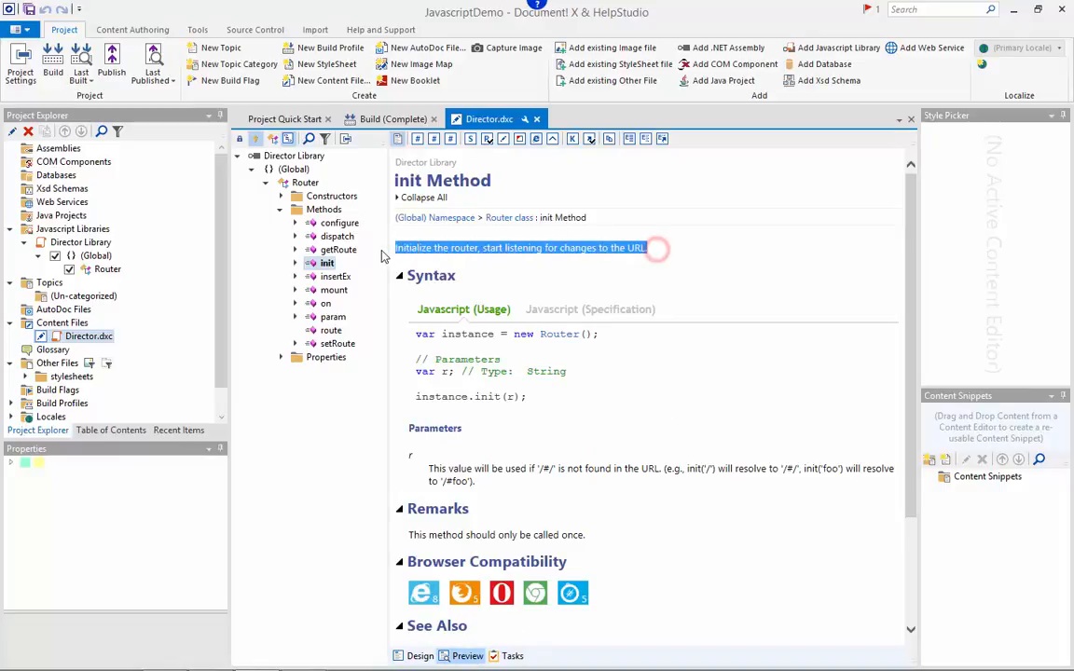
pyautogui.click(512, 250)
pyautogui.scroll(-3, 590, 284)
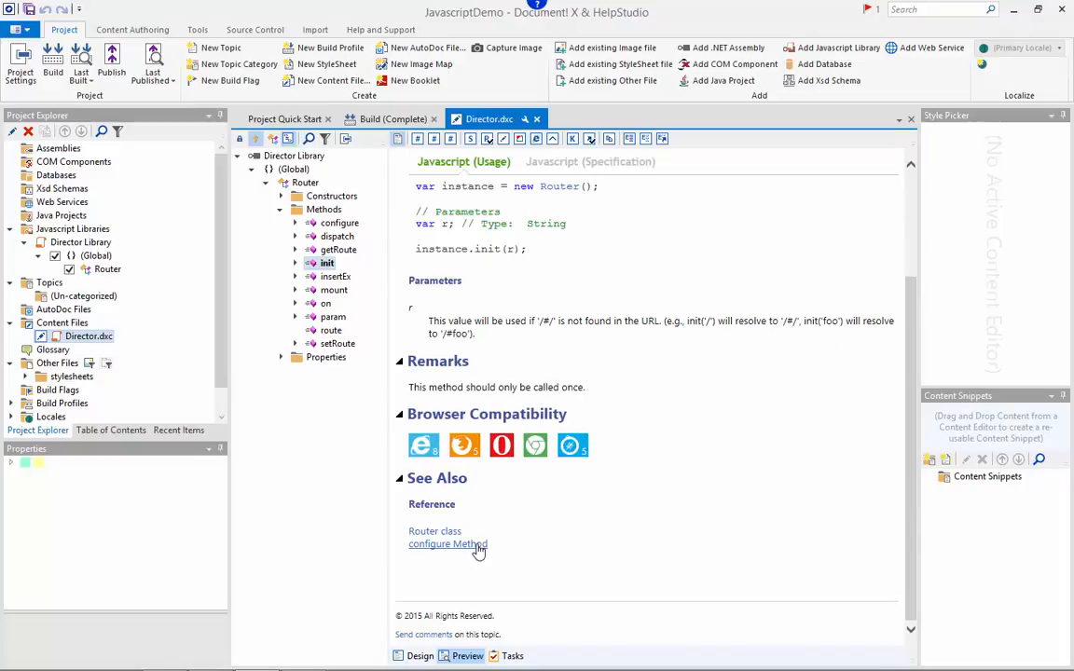
pyautogui.scroll(3, 597, 510)
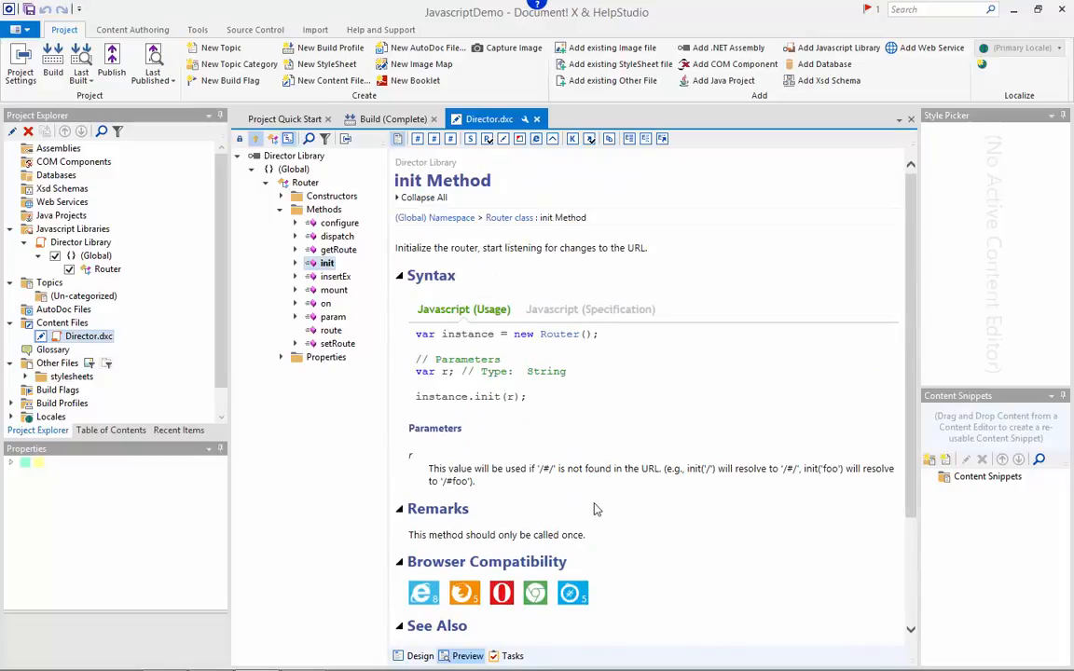
# Step: Return to the design view and enter "Remember to configure first." as the init method's authored summary
pyautogui.click(416, 655)
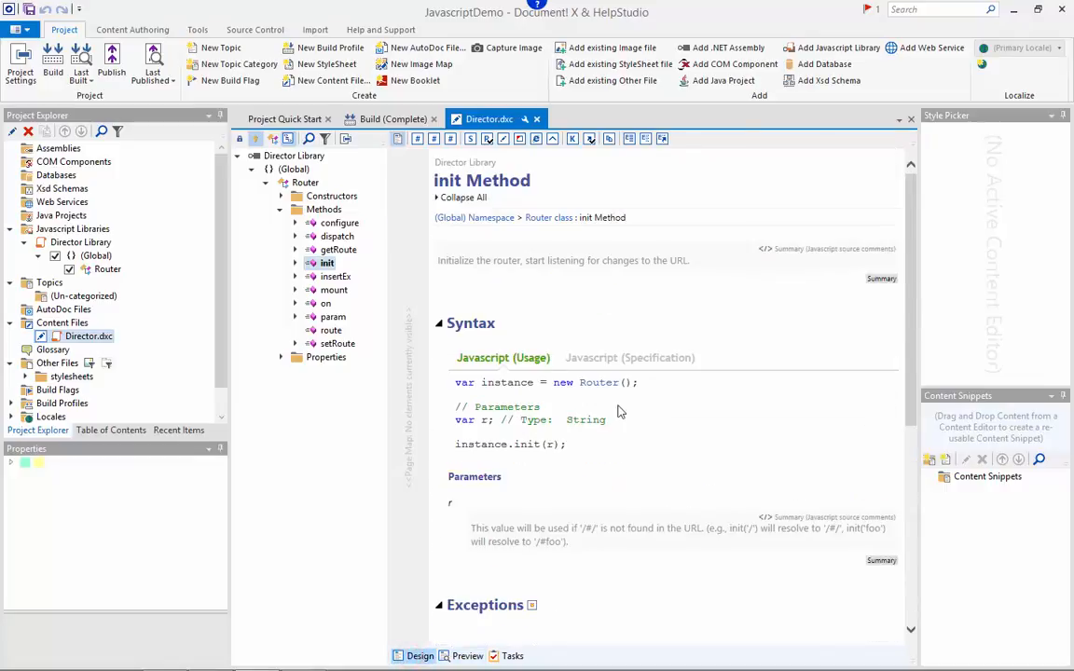
pyautogui.click(531, 295)
pyautogui.write('Remember to configure first.')
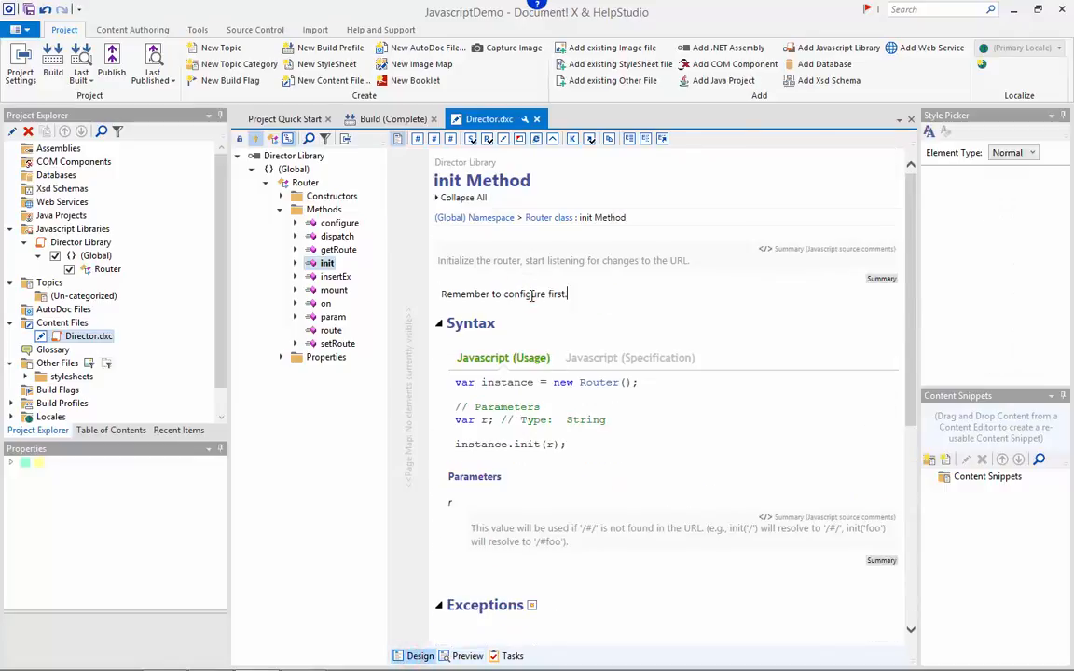
# Step: Preview the init method page again and examine how the authored summary combines with the source comment
pyautogui.click(468, 655)
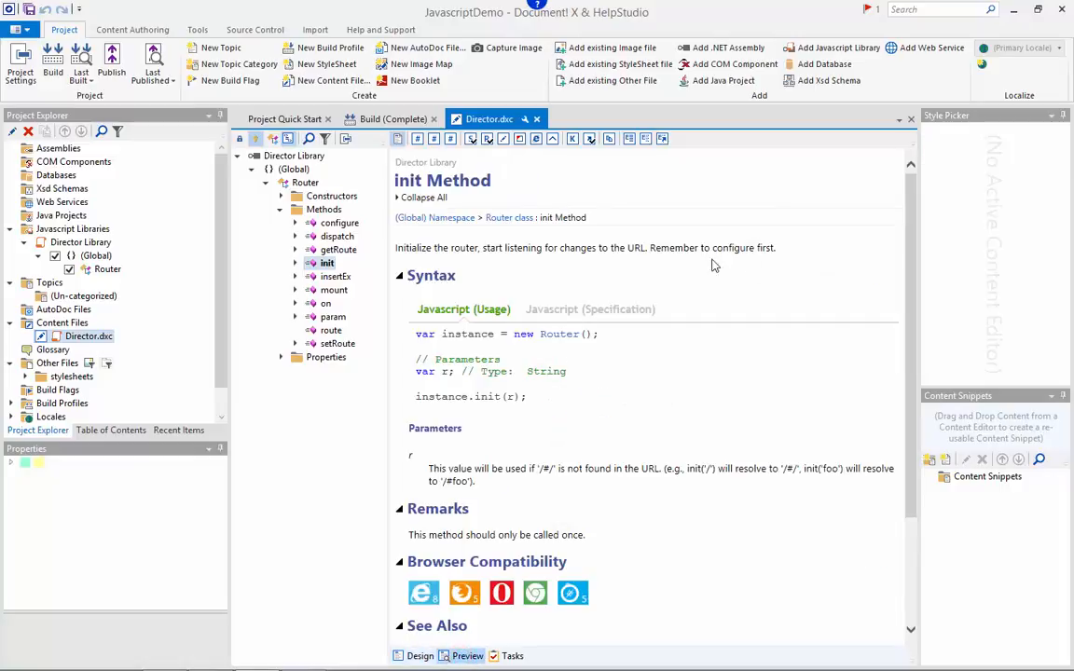
pyautogui.moveTo(650, 248); pyautogui.dragTo(777, 248)
pyautogui.moveTo(650, 253); pyautogui.dragTo(428, 264)
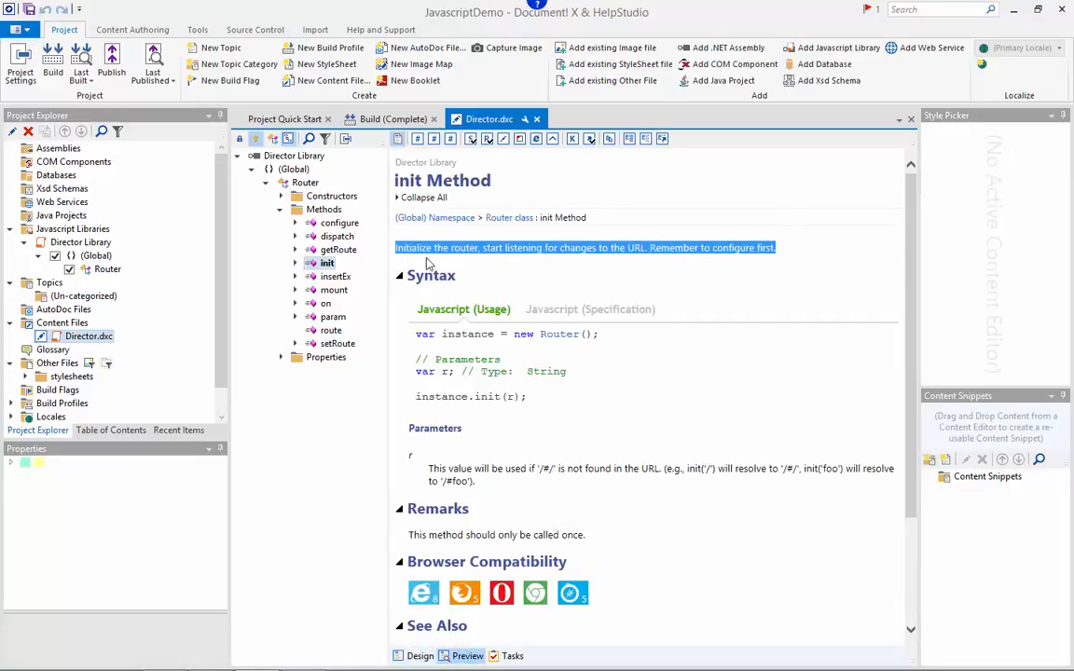
pyautogui.click(464, 235)
# Step: Return to the design view and delete the authored summary text from the init method
pyautogui.click(417, 656)
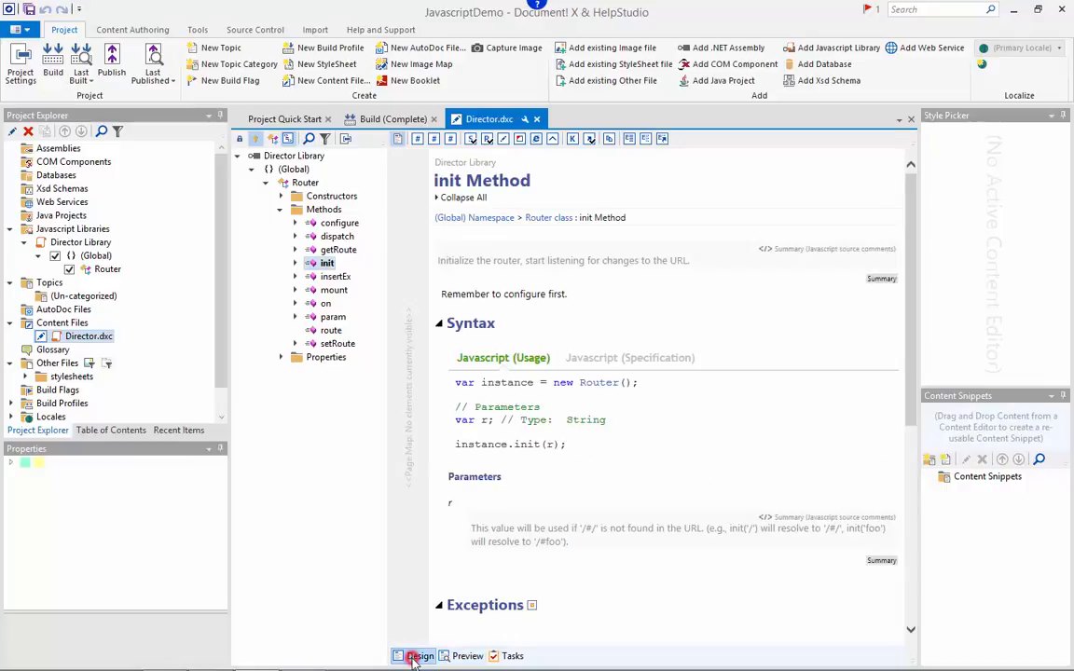
pyautogui.tripleClick(586, 295)
pyautogui.press('Delete')
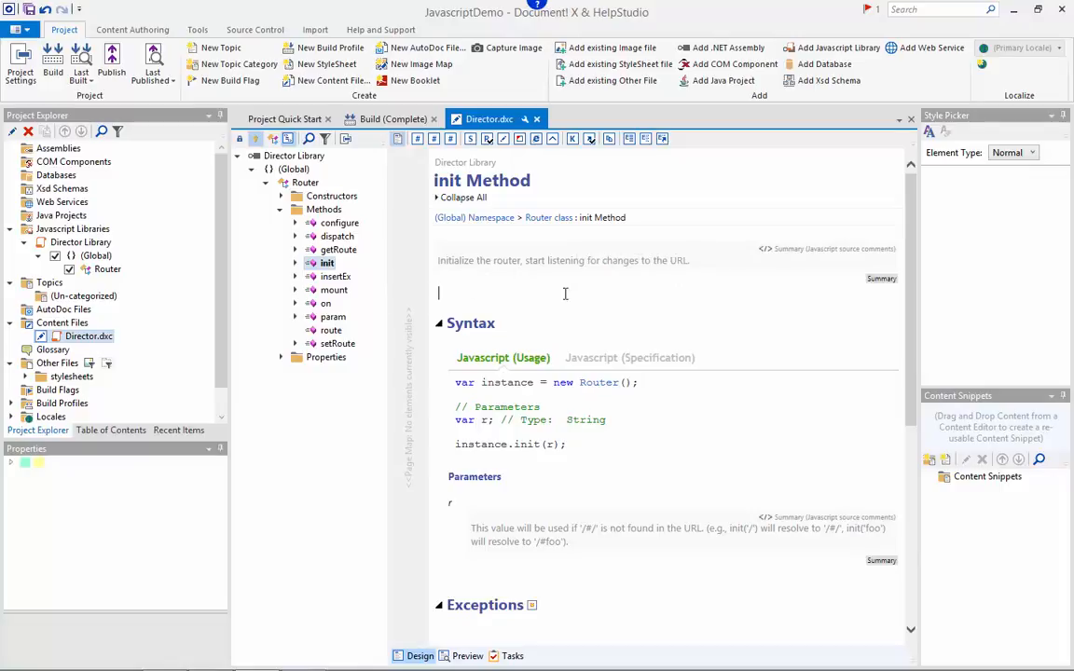
# Step: In the Default build profile's Javascript Settings, set source comments to combine with Content Files using "Use as default"
pyautogui.click(11, 403)
pyautogui.scroll(-1, 82, 395)
pyautogui.click(65, 381)
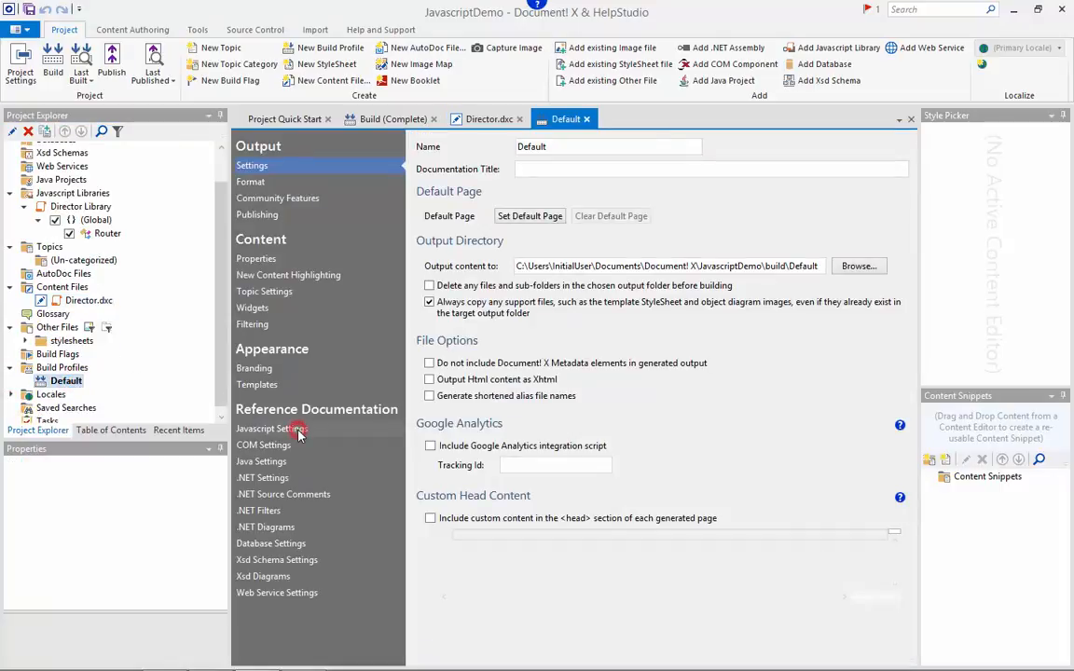
pyautogui.click(273, 428)
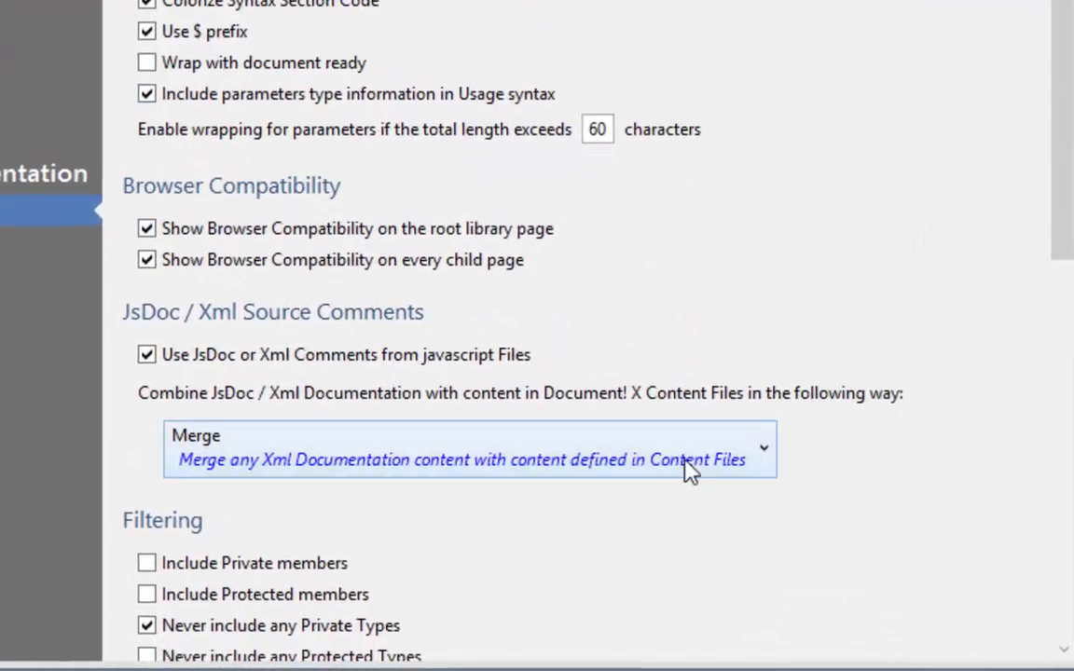
pyautogui.click(317, 454)
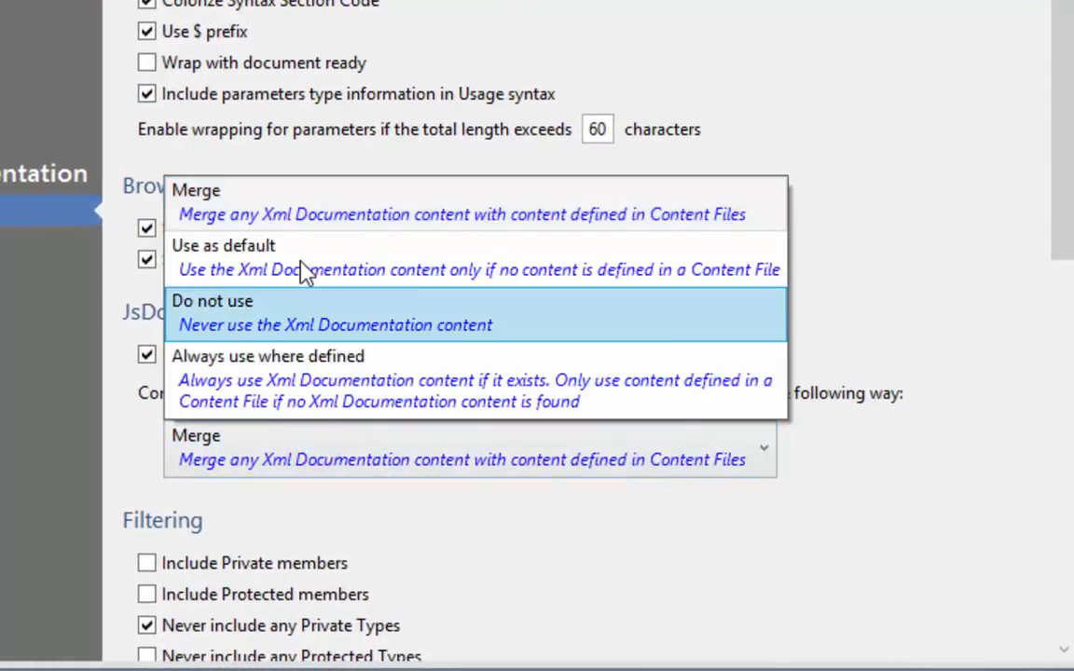
pyautogui.click(303, 265)
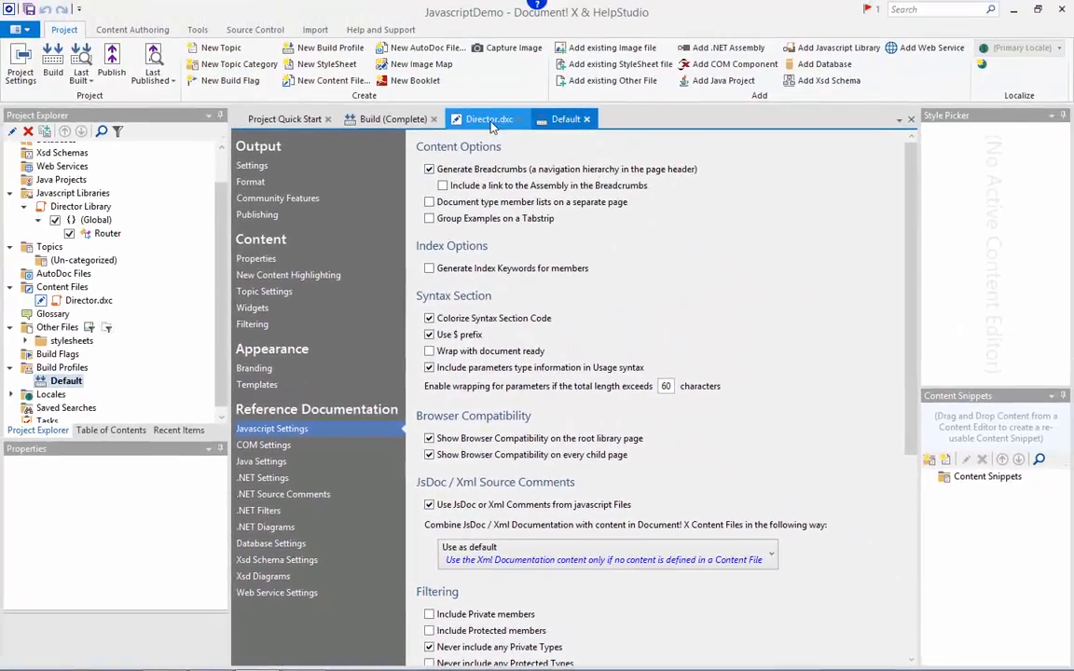
# Step: Enter "Remember to configure first." as the init method's authored summary in Director.dxc, preview the page, and return to the design view
pyautogui.click(491, 124)
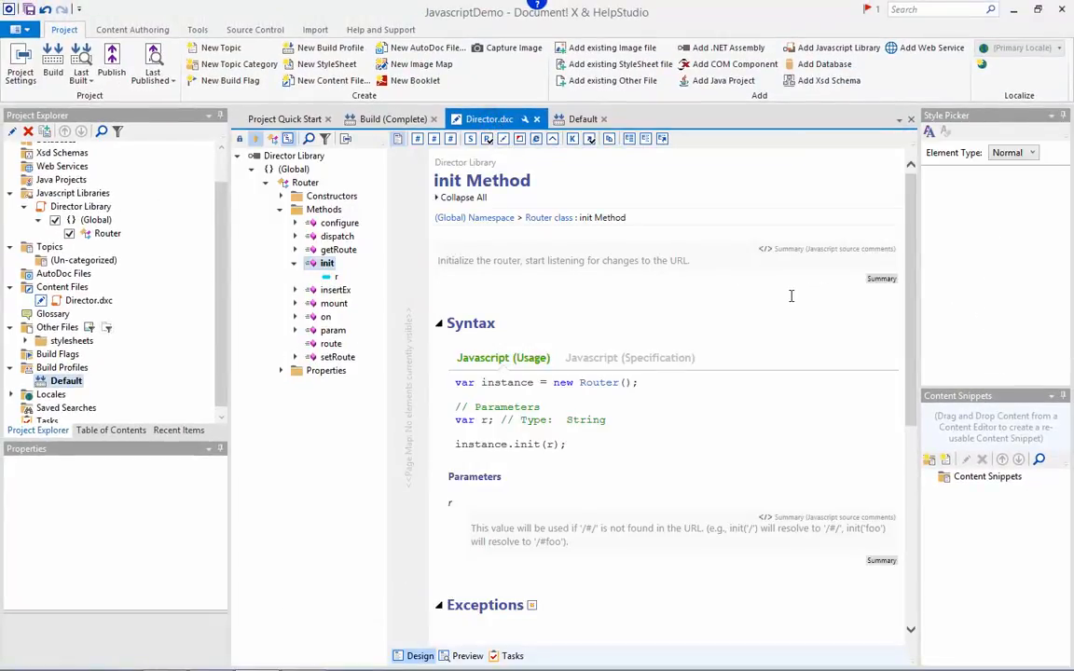
pyautogui.click(524, 290)
pyautogui.write('This method should only be called once.')
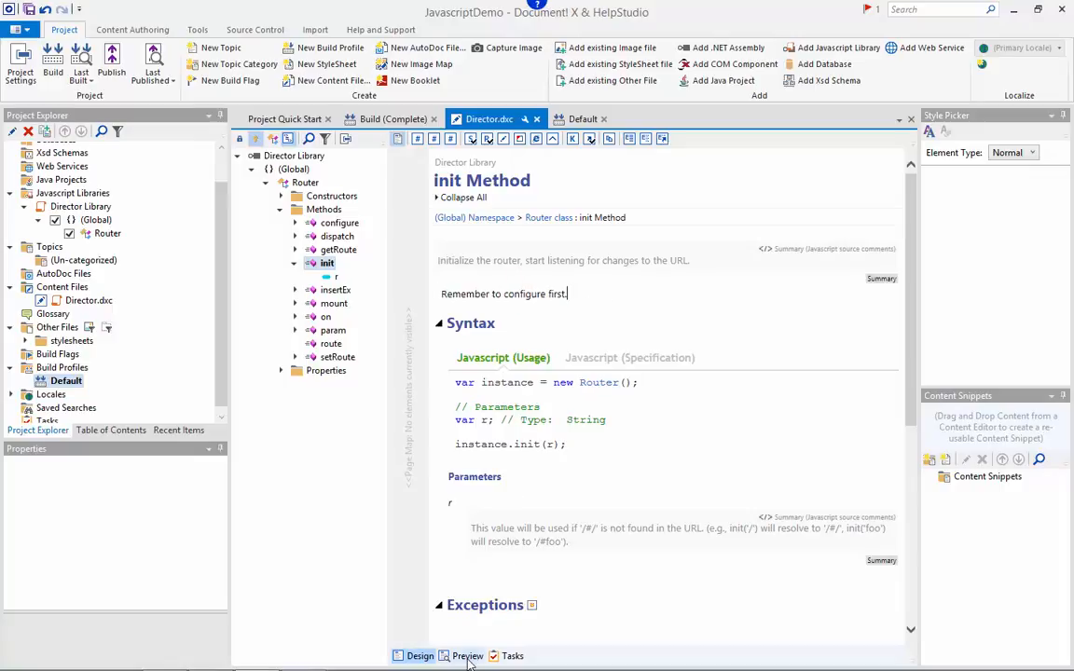
pyautogui.click(467, 655)
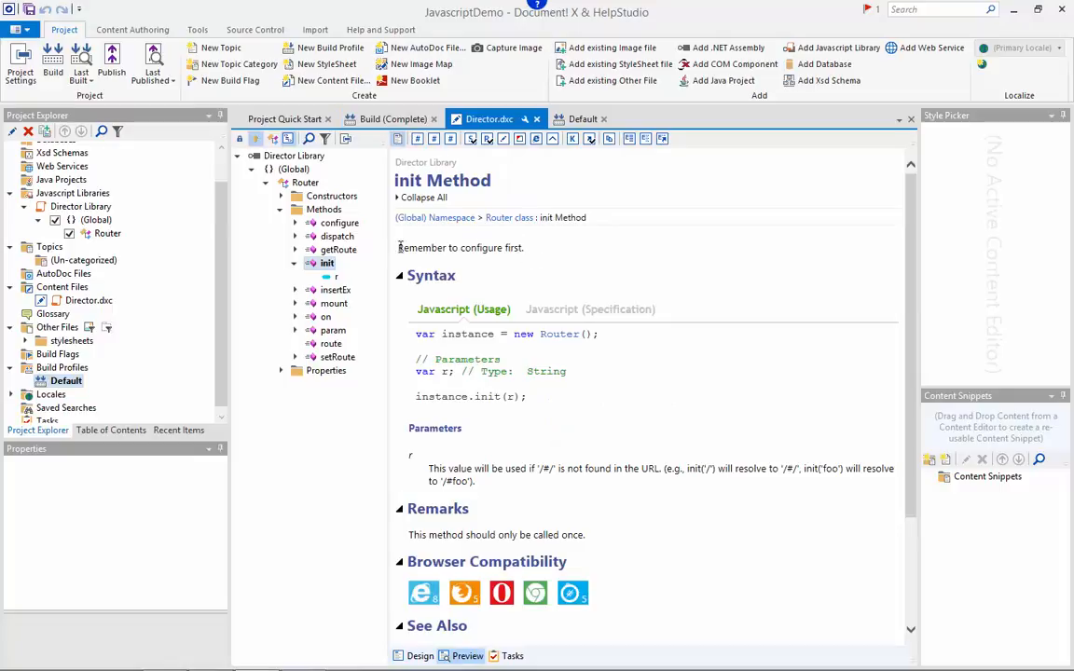
pyautogui.click(417, 656)
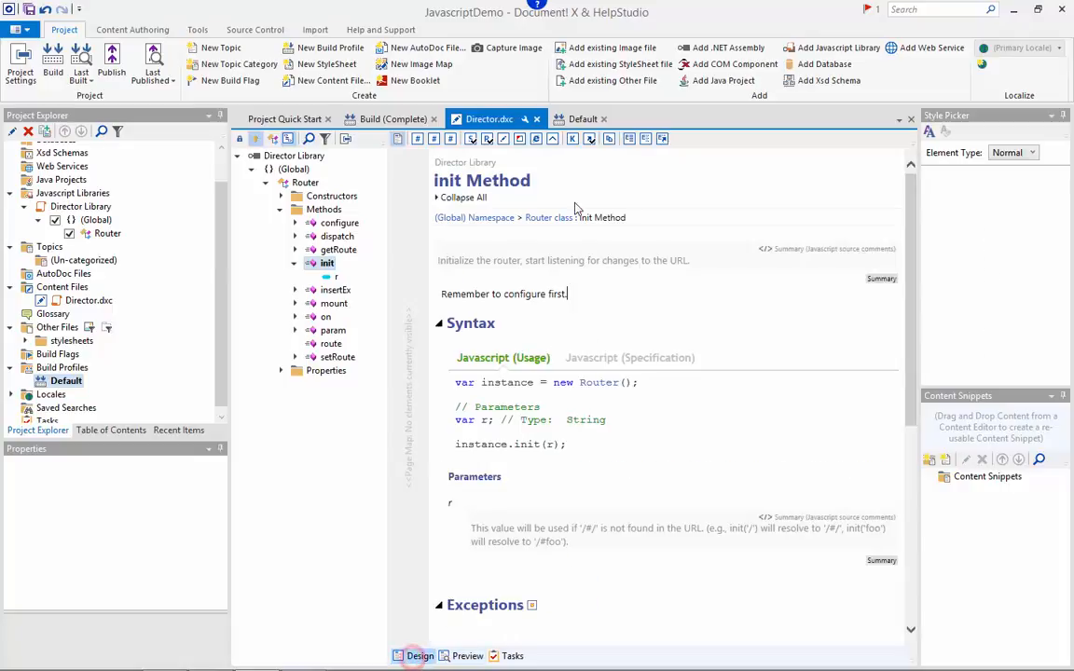
# Step: Set the Default build profile's source comment handling to Merge and preview the init method page in Director.dxc
pyautogui.click(566, 118)
pyautogui.click(520, 559)
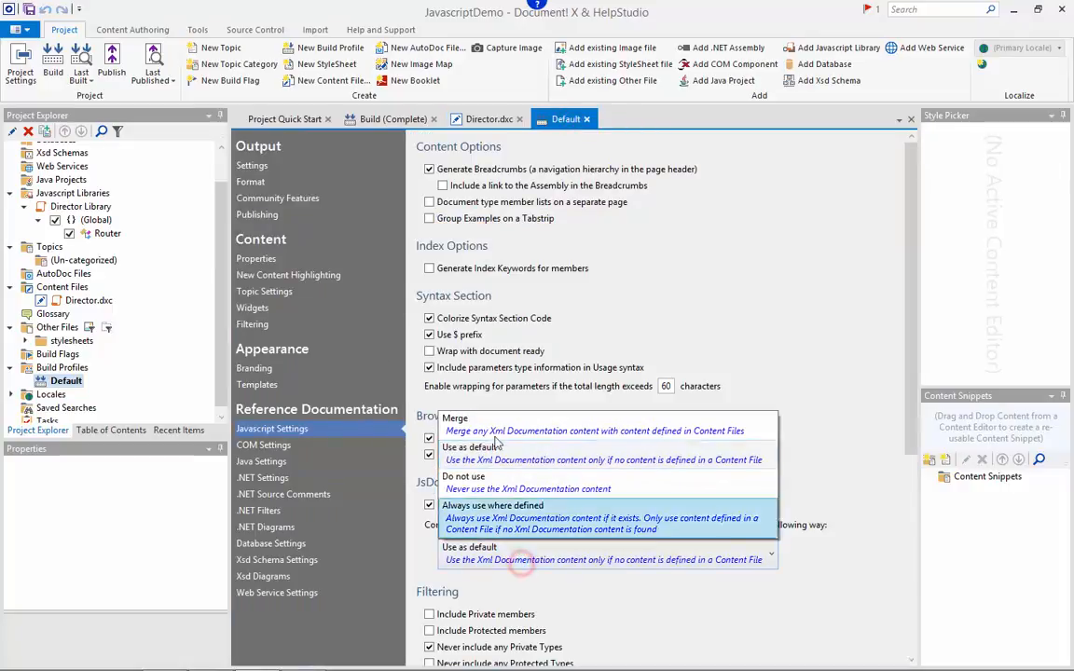
pyautogui.click(485, 424)
pyautogui.click(494, 118)
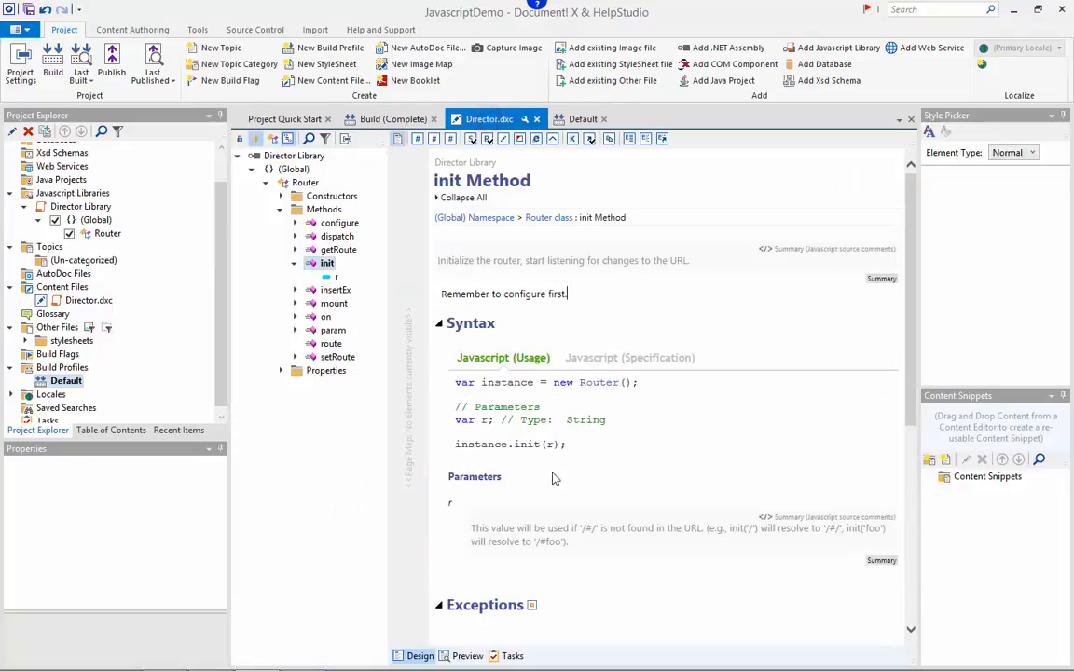
pyautogui.click(469, 656)
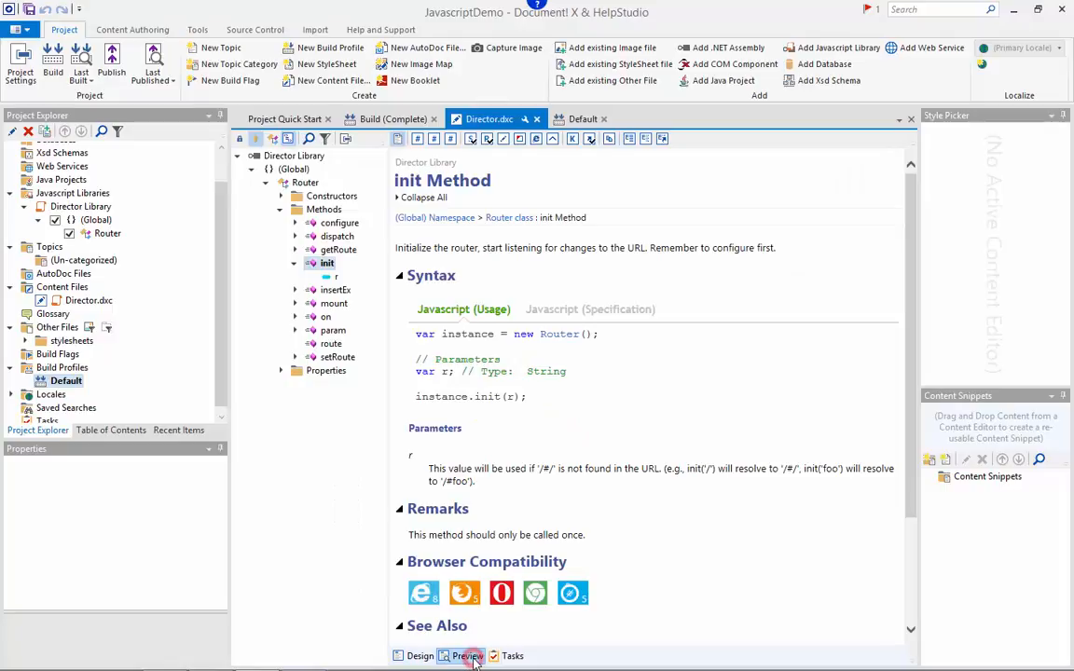
# Step: Return to the design view and delete the "Remember to configure first." summary from the init method
pyautogui.click(420, 656)
pyautogui.tripleClick(577, 295)
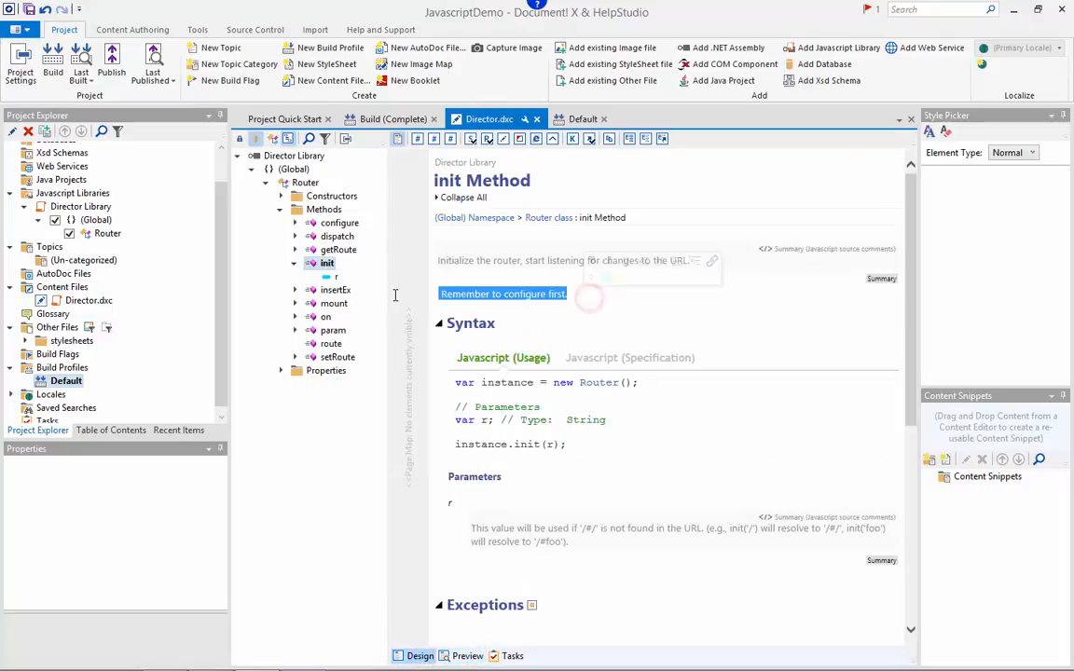
pyautogui.press('BackSpace')
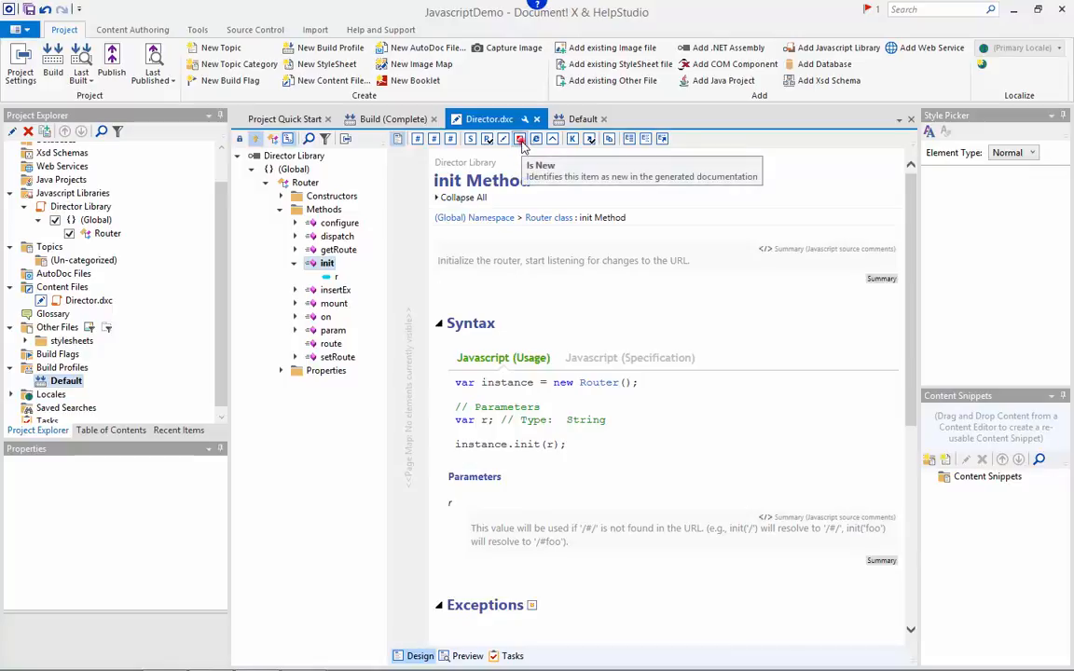
# Step: Examine the init method's Is New, browser compatibility, usage syntax, keyword and Content From options, and return to its main content page
pyautogui.click(520, 139)
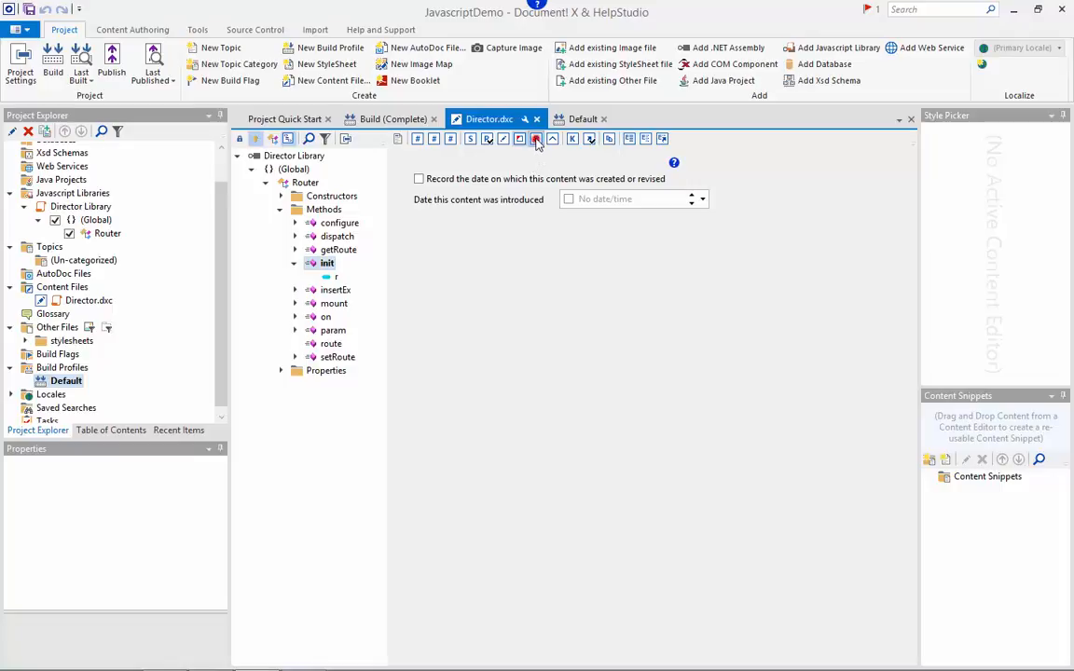
pyautogui.click(536, 139)
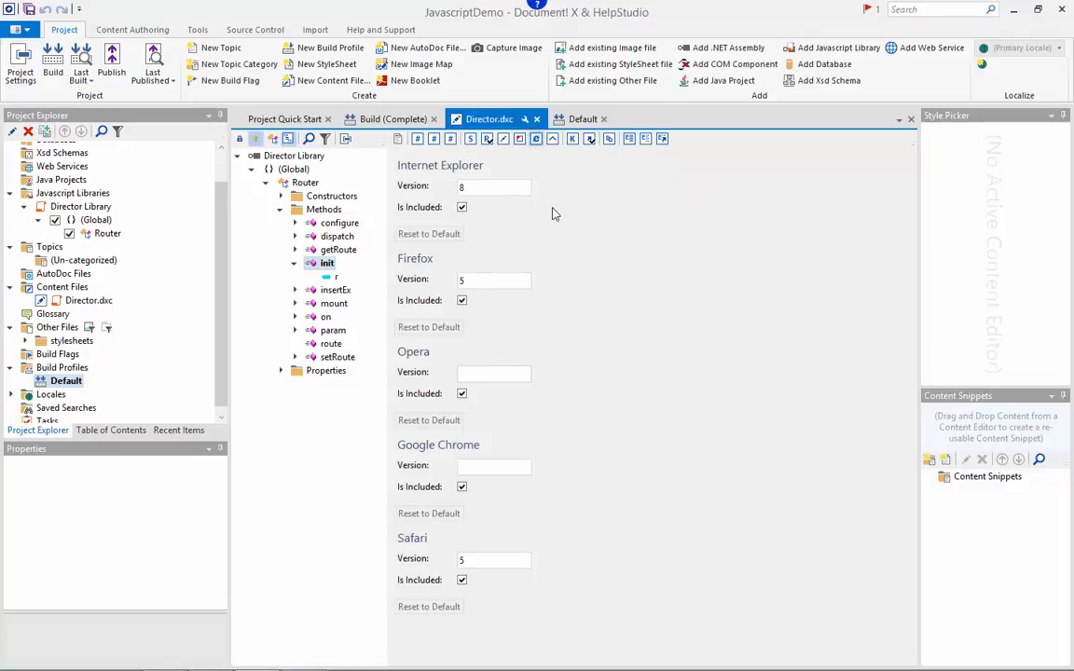
pyautogui.click(552, 139)
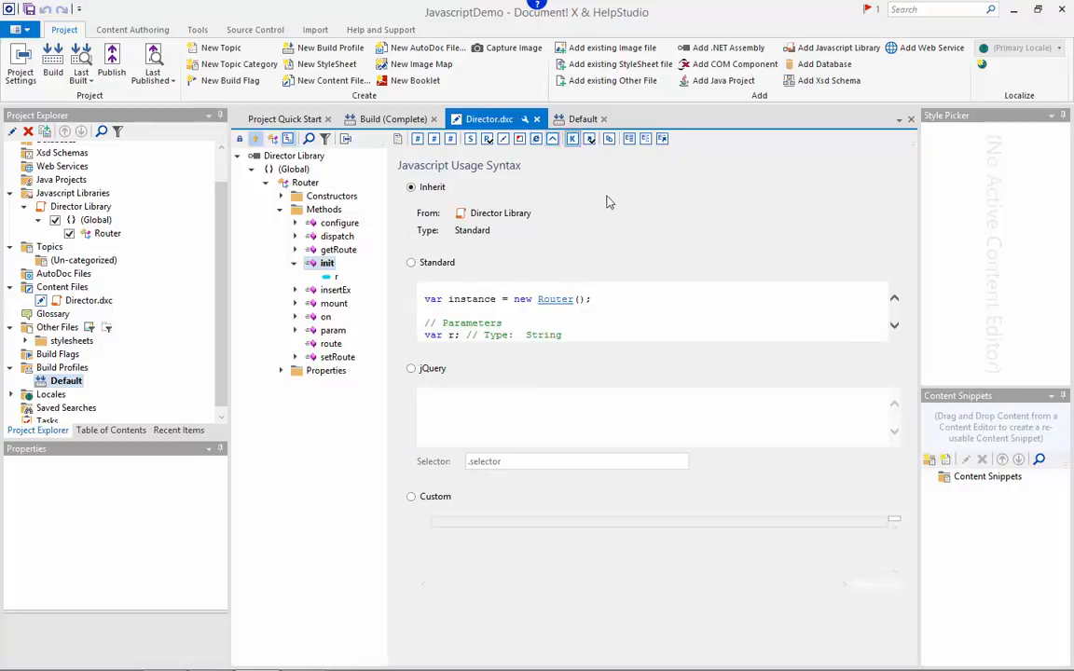
pyautogui.click(572, 139)
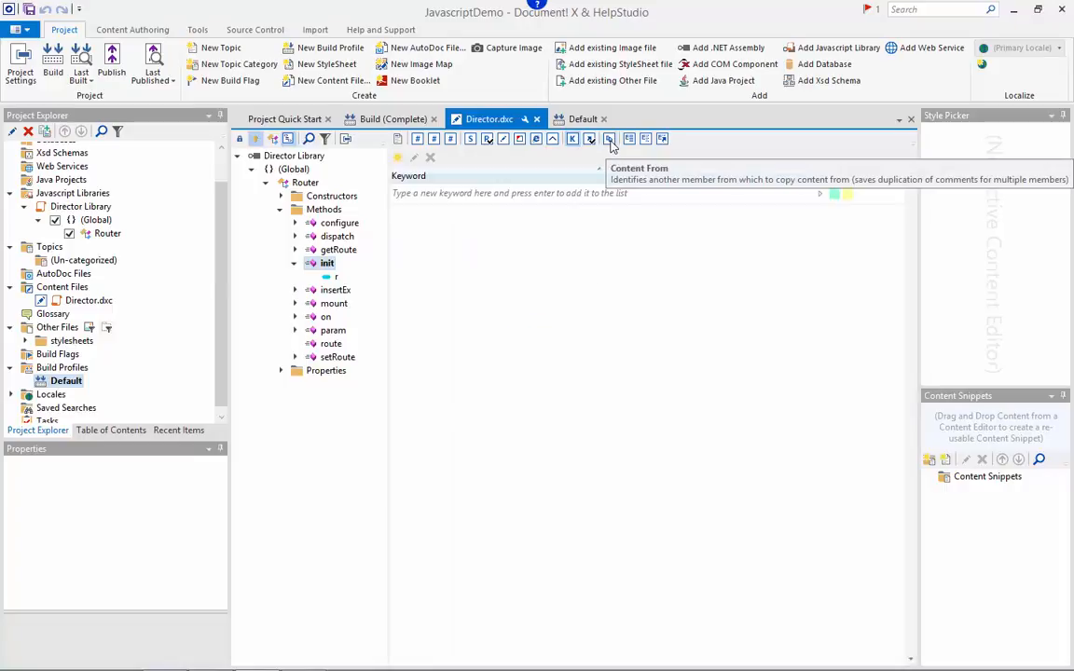
pyautogui.click(610, 141)
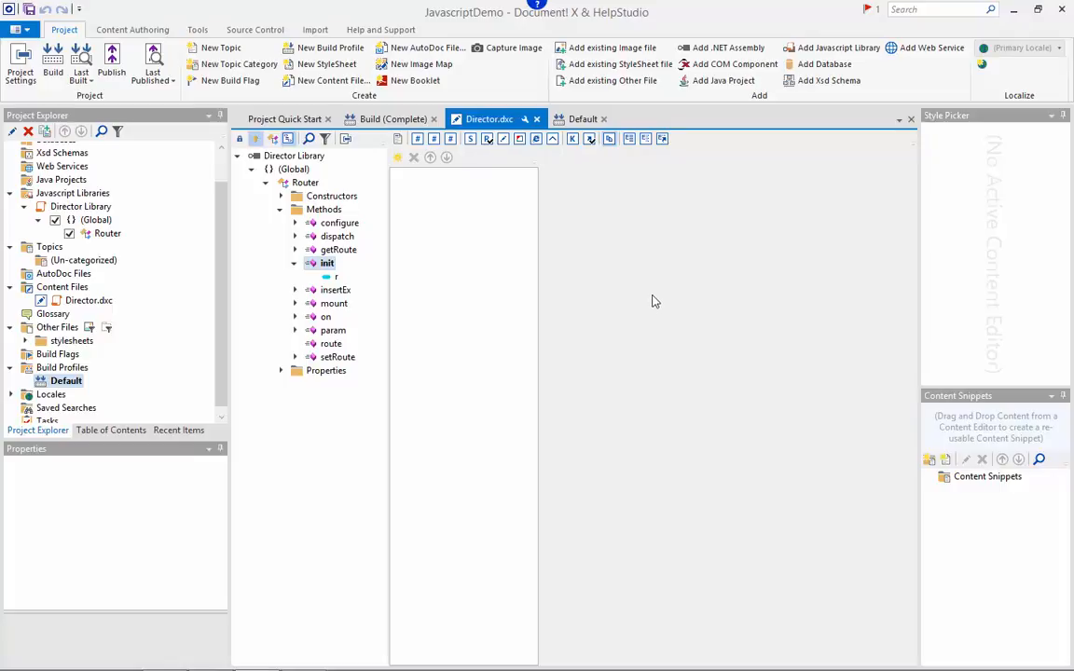
pyautogui.click(646, 139)
pyautogui.click(398, 139)
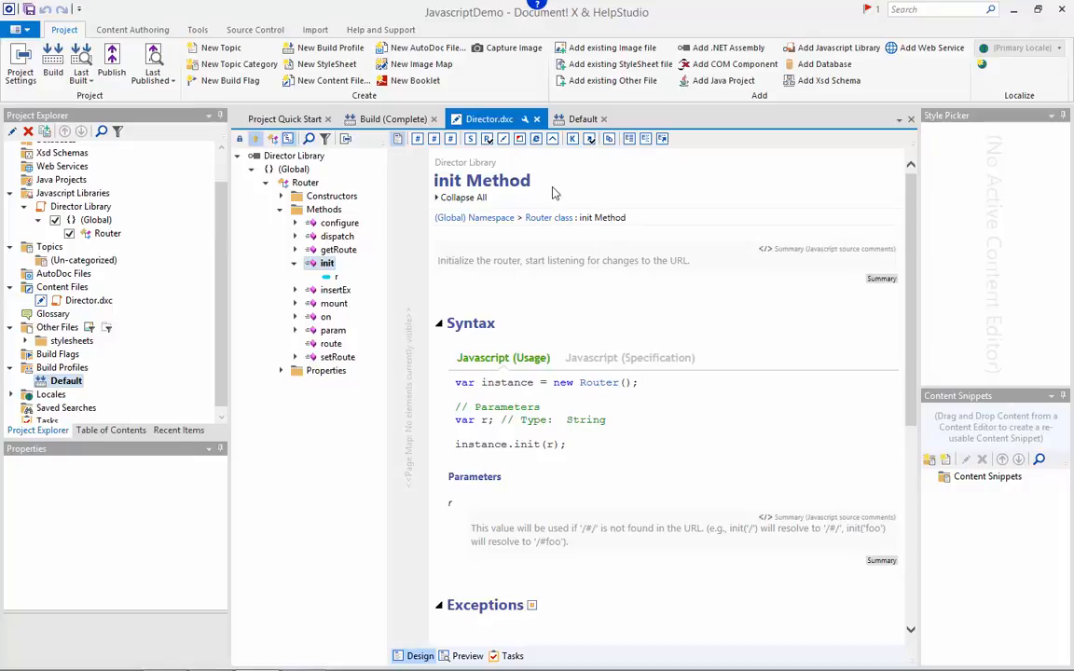
# Step: Create a new topic named "Background" and enter "This Javascript Library exists to support ..." as its body text
pyautogui.click(211, 52)
pyautogui.write('Background')
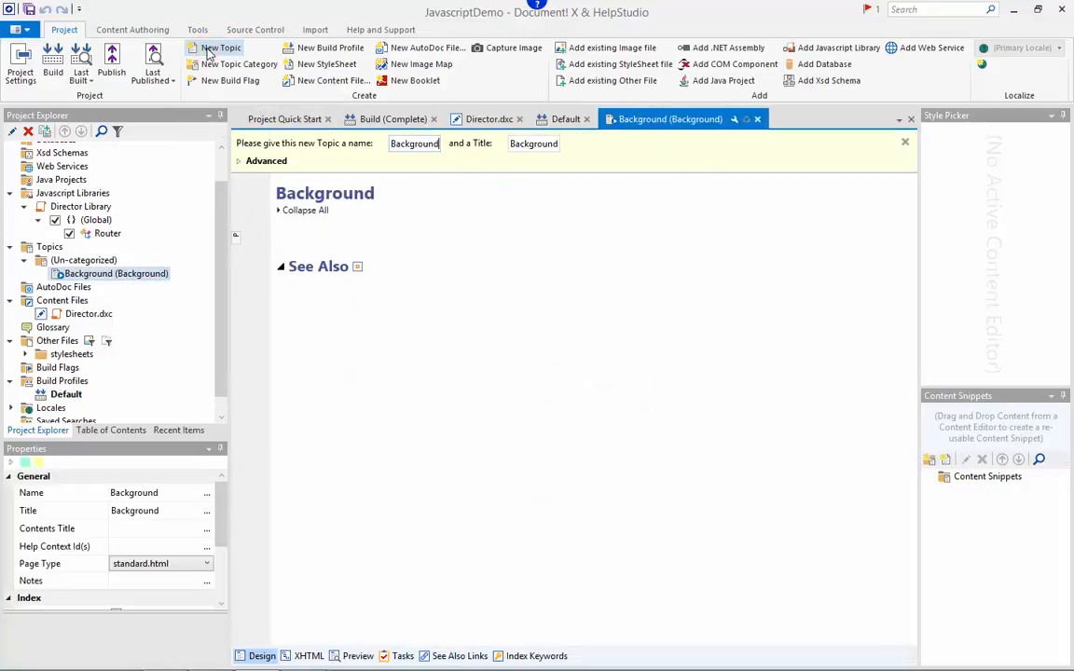
pyautogui.press('Return')
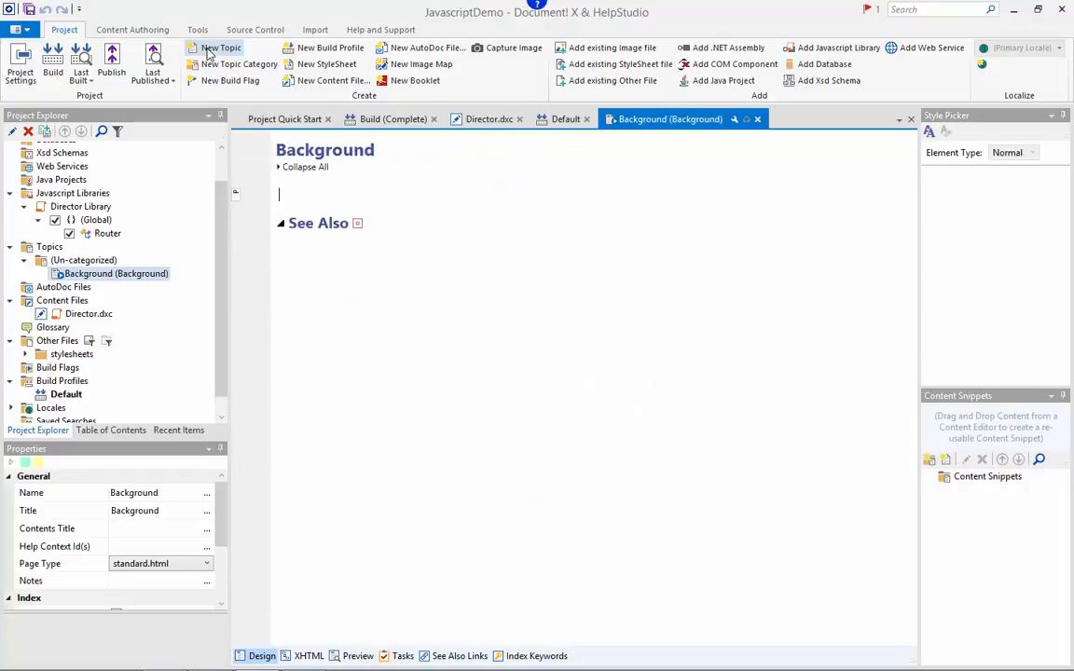
pyautogui.write('This Javascript Library exists to support ...')
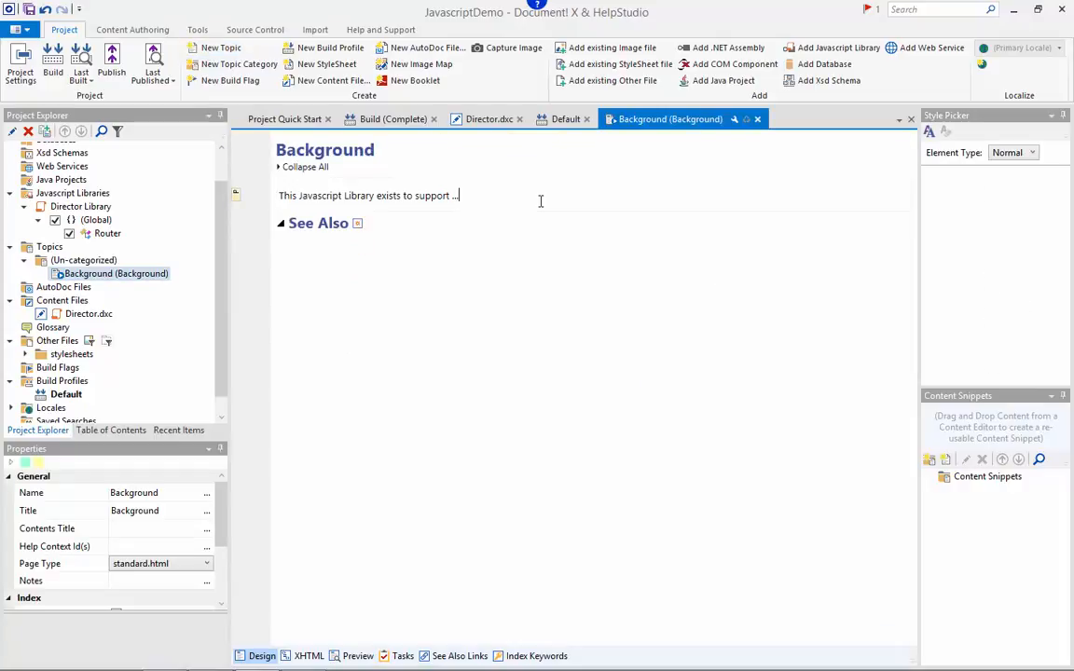
# Step: Insert a Note Box widget in a new paragraph below the Background topic's introductory sentence
pyautogui.click(133, 30)
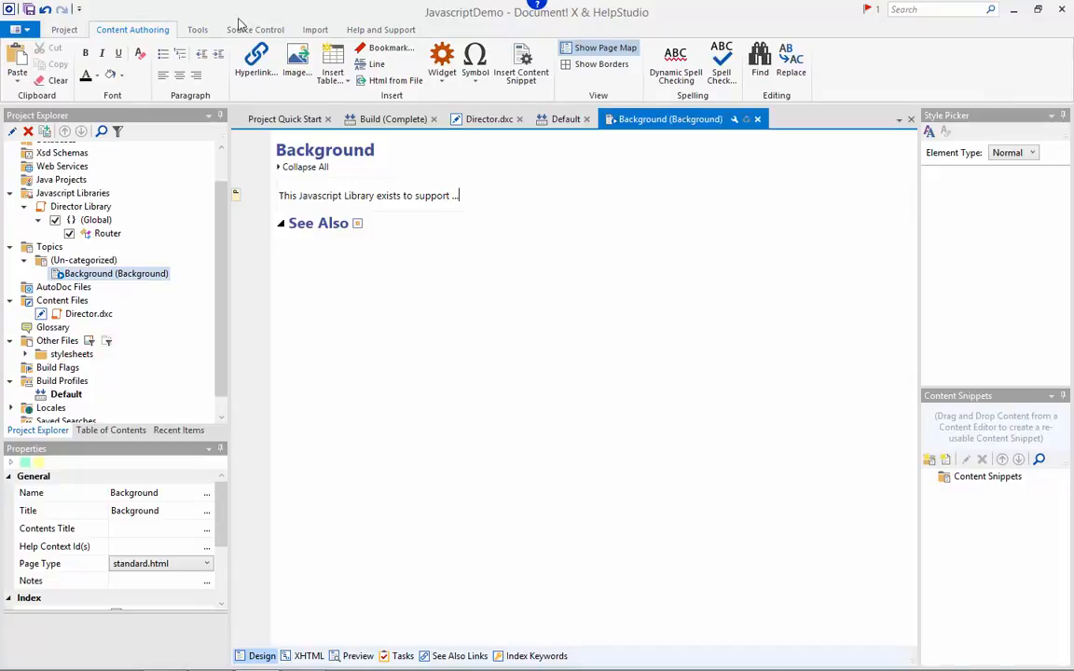
pyautogui.press('Return')
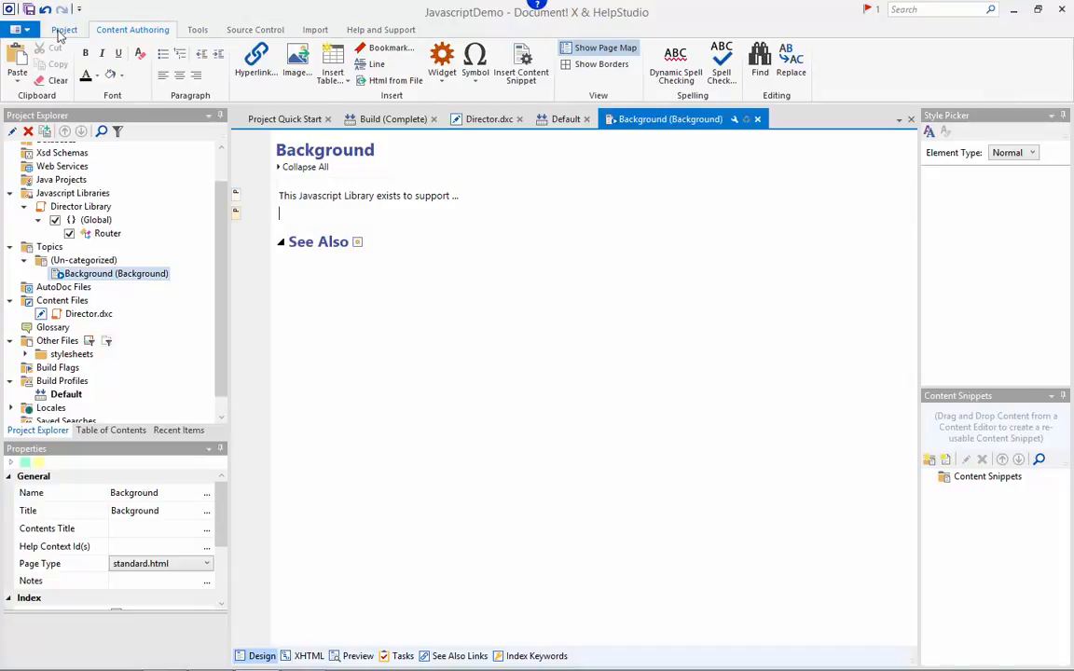
pyautogui.click(445, 71)
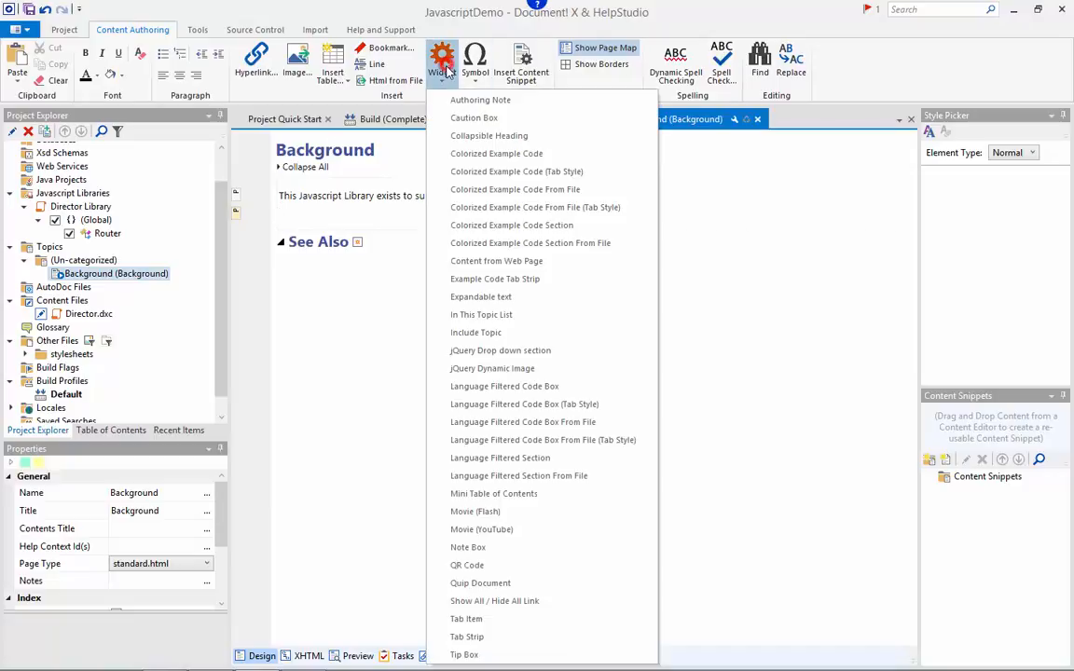
pyautogui.click(499, 549)
pyautogui.click(462, 237)
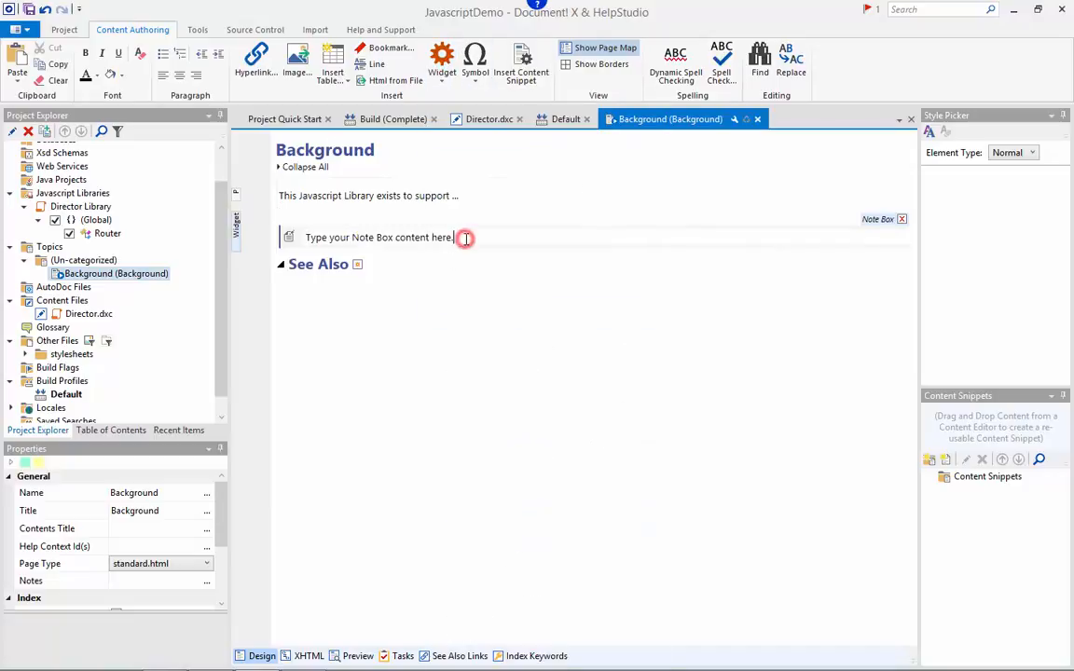
# Step: Add a new line inside the Note Box and insert a jQuery Drop down section widget there
pyautogui.press('Return')
pyautogui.click(441, 67)
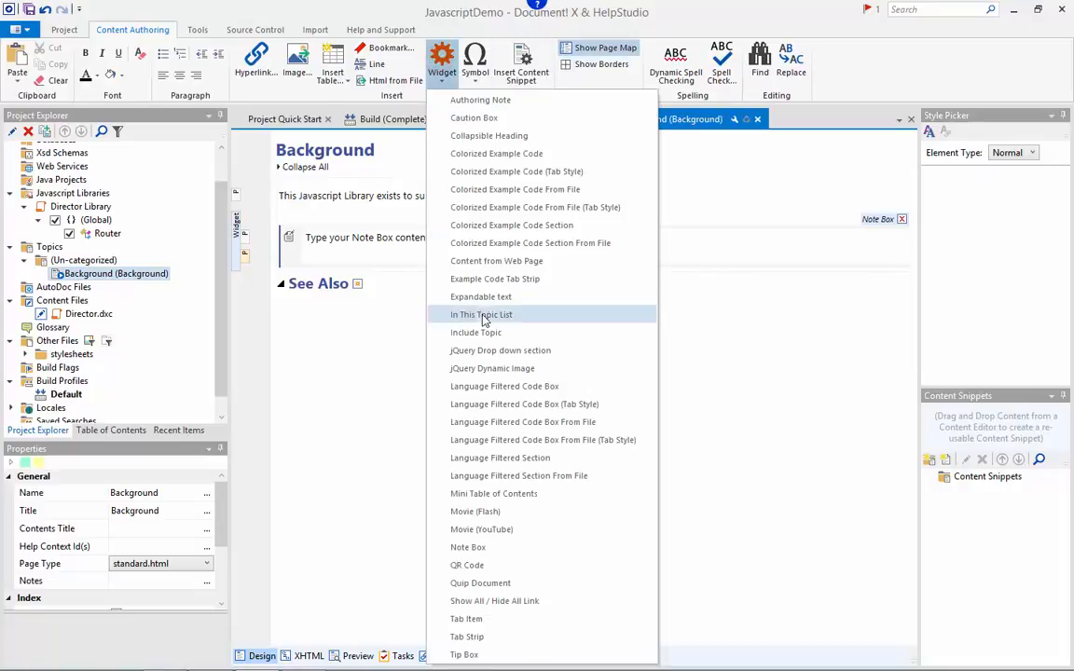
pyautogui.click(504, 350)
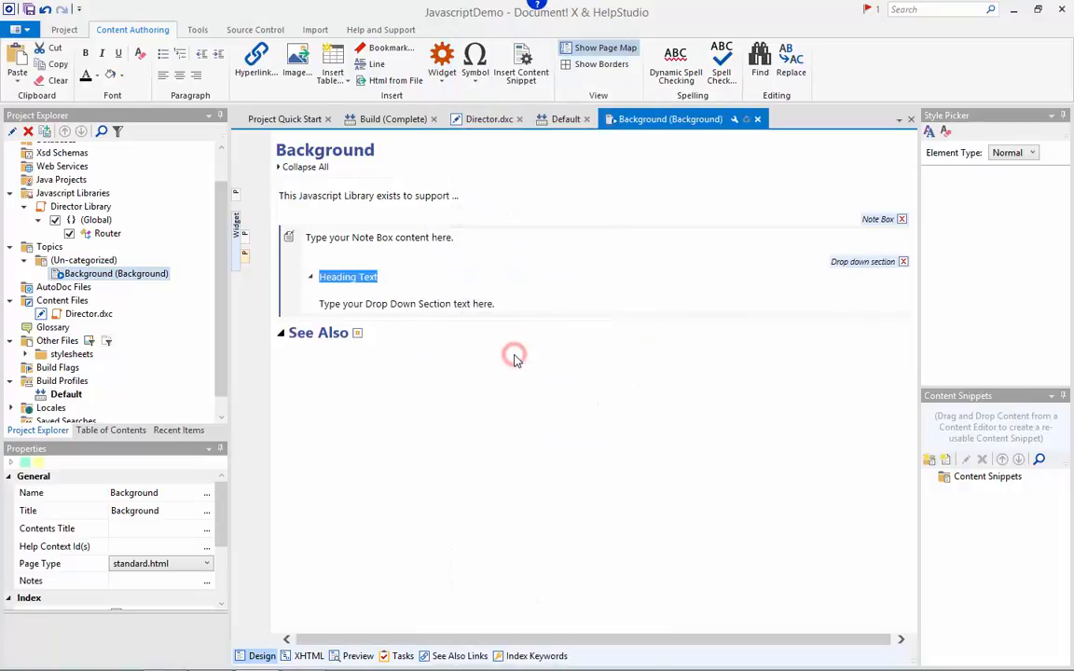
pyautogui.click(416, 302)
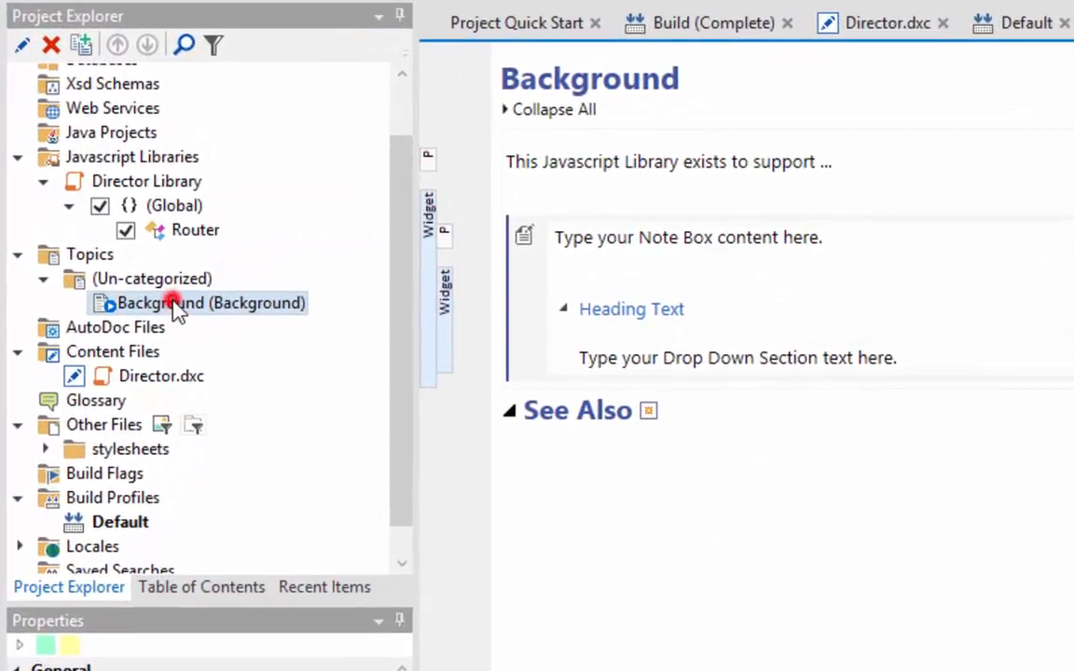
# Step: Add the Background topic to the Table of Contents above the Document! X placeholder and select its entry
pyautogui.moveTo(174, 303)
pyautogui.mouseDown()
pyautogui.moveTo(196, 595)
pyautogui.moveTo(165, 105)
pyautogui.moveTo(182, 74)
pyautogui.mouseUp()
pyautogui.click(130, 101)
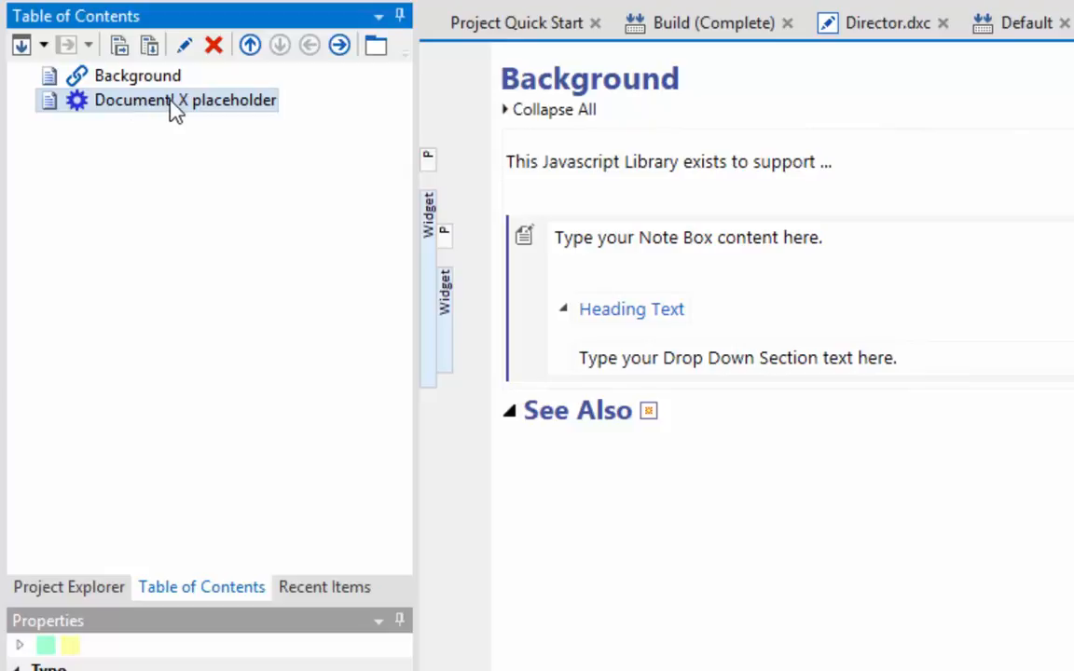
pyautogui.click(153, 77)
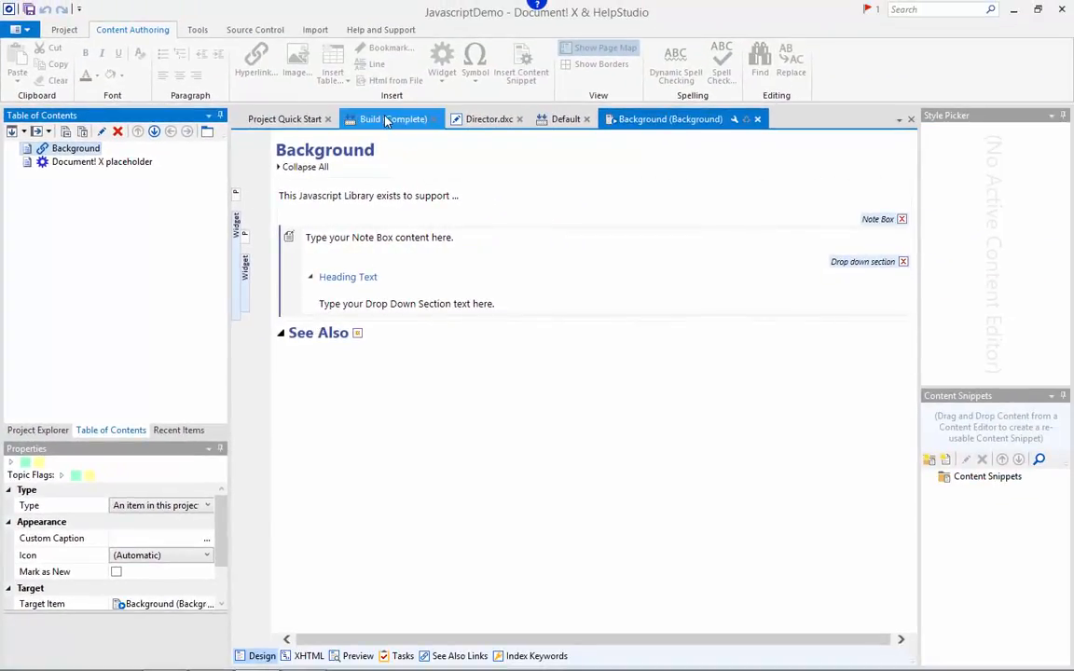
# Step: In the Default build profile, search the settings for "copyright" and select the CopyrightNotice property under Javascript documentation
pyautogui.click(565, 119)
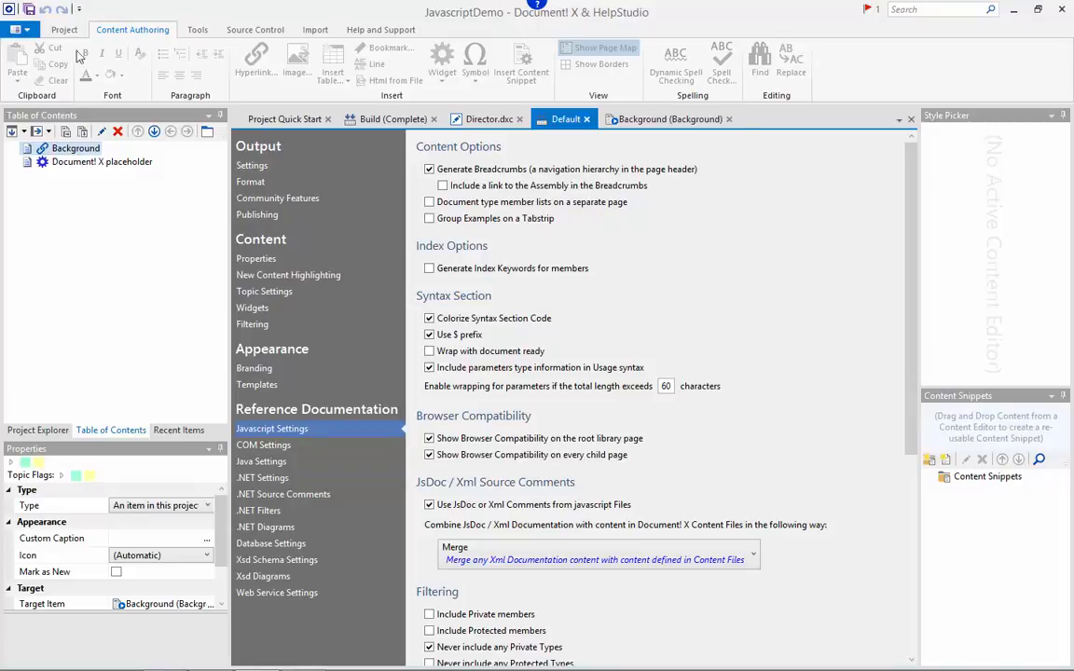
pyautogui.click(58, 29)
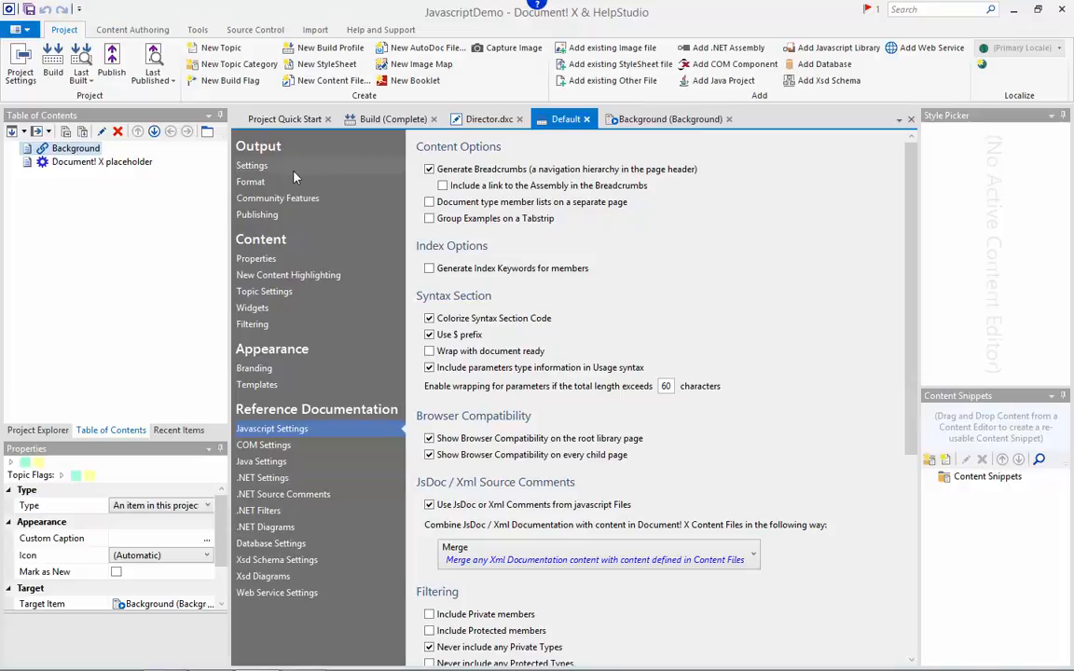
pyautogui.click(922, 10)
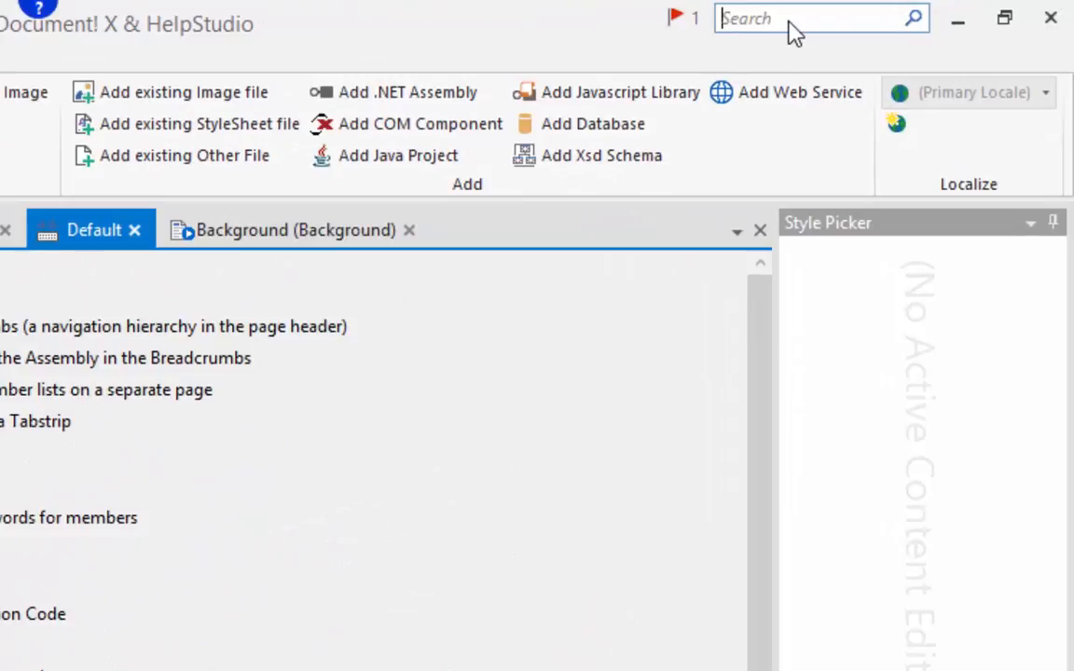
pyautogui.write('copyrig')
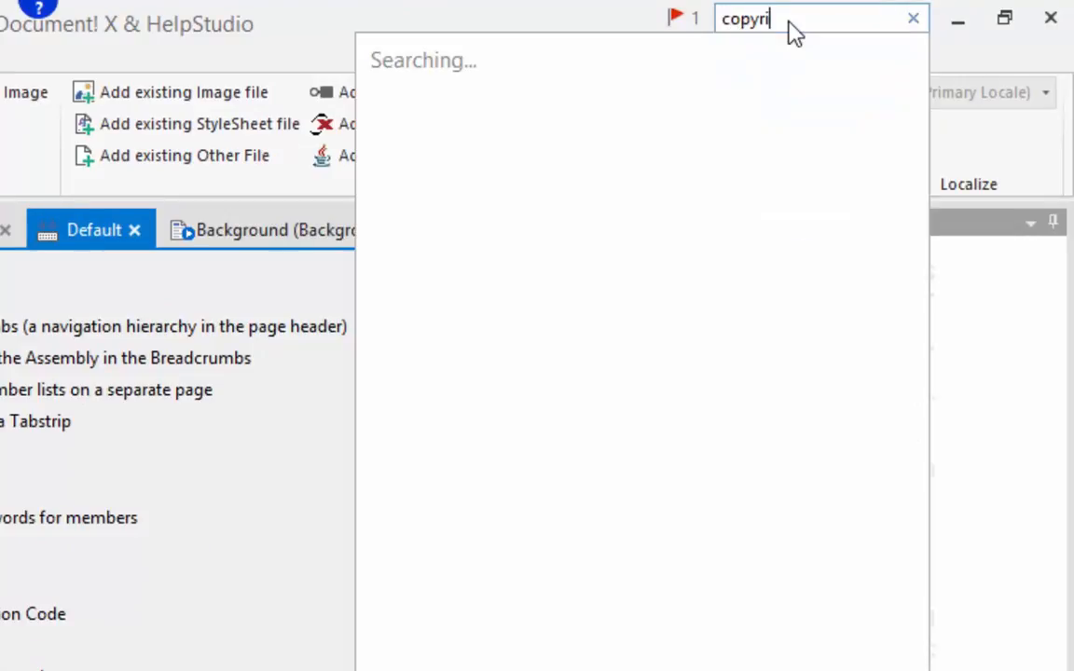
pyautogui.write('ht')
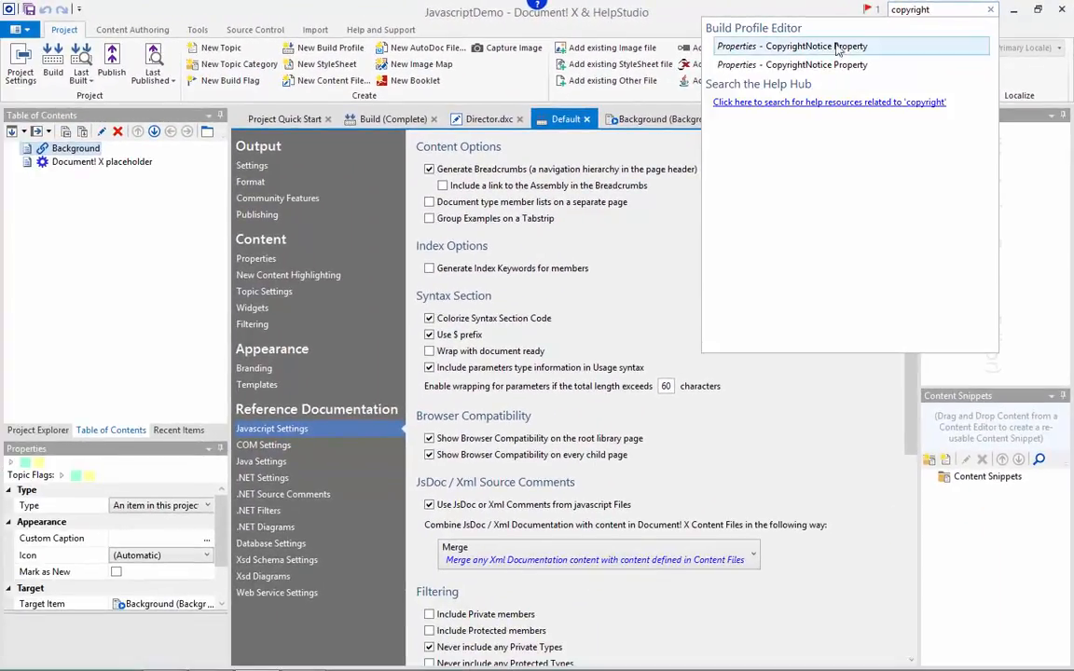
pyautogui.click(778, 48)
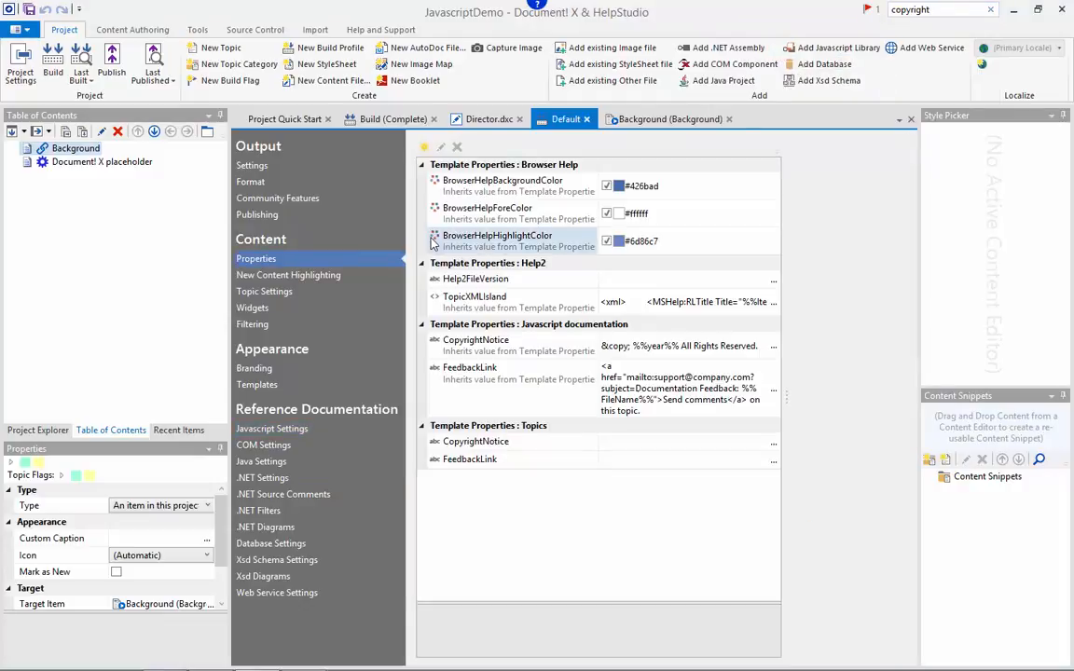
pyautogui.click(478, 354)
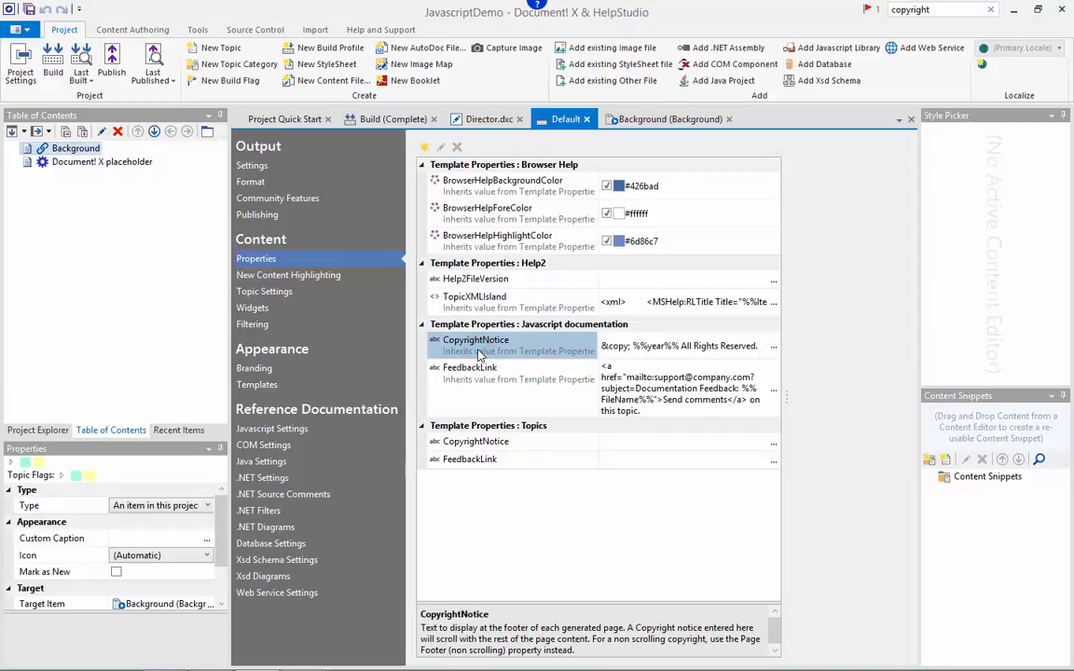
# Step: Search the settings for "logo" and show the Branding option that includes a logo in each generated page's header
pyautogui.click(947, 9)
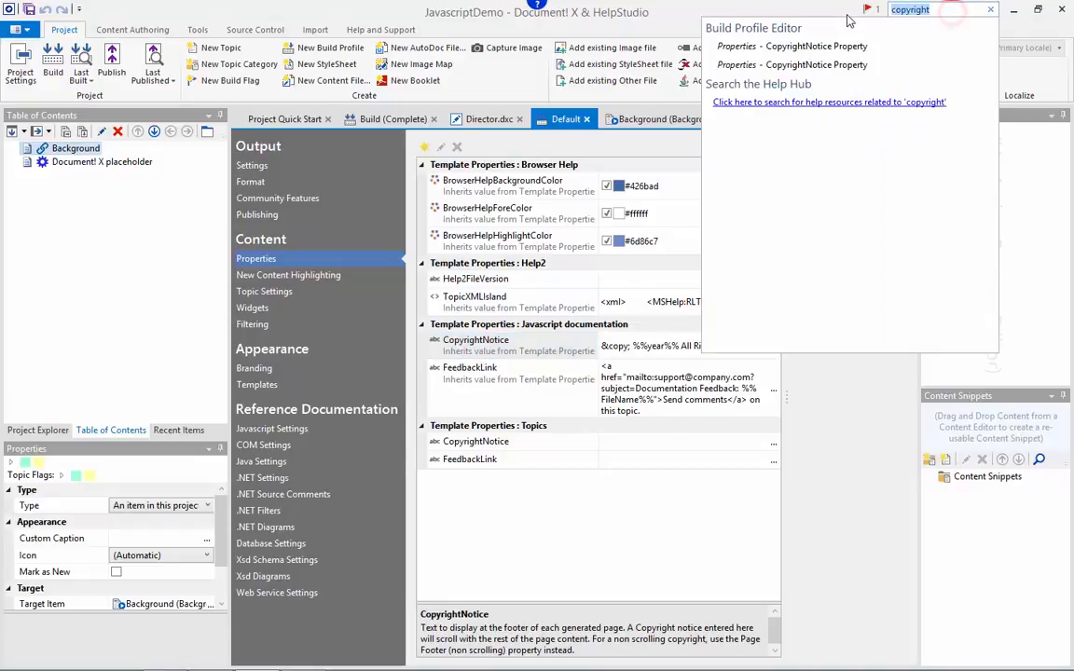
pyautogui.write('logo')
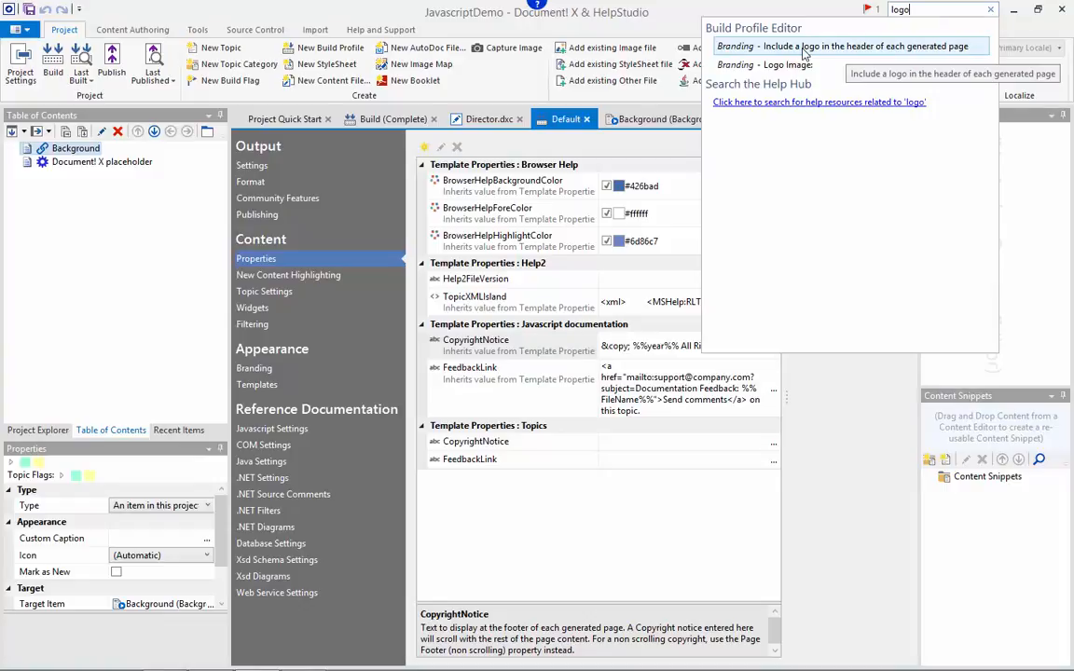
pyautogui.click(804, 46)
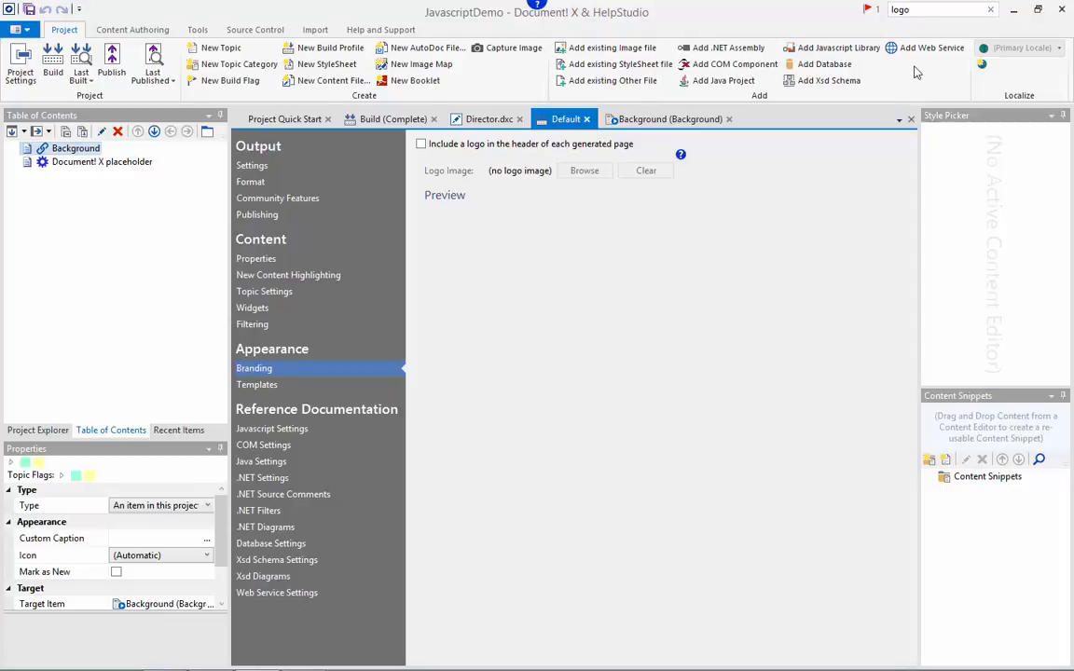
# Step: Search for "build flags", extend the search to the help resources, review the results through the Movies section and close them
pyautogui.click(925, 9)
pyautogui.write('build flags')
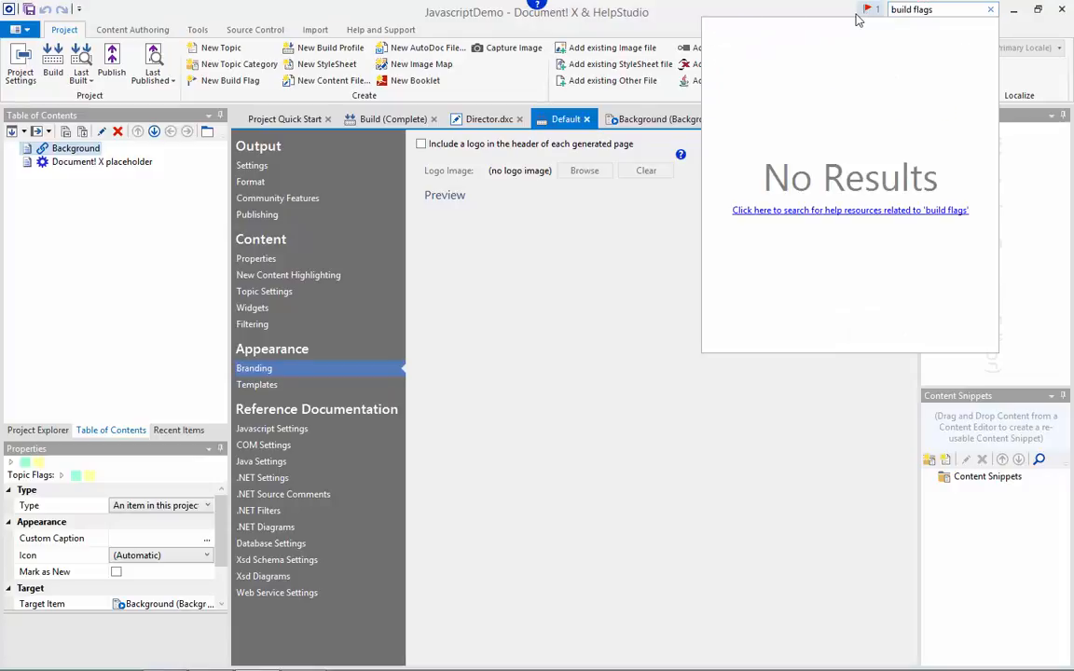
pyautogui.click(854, 212)
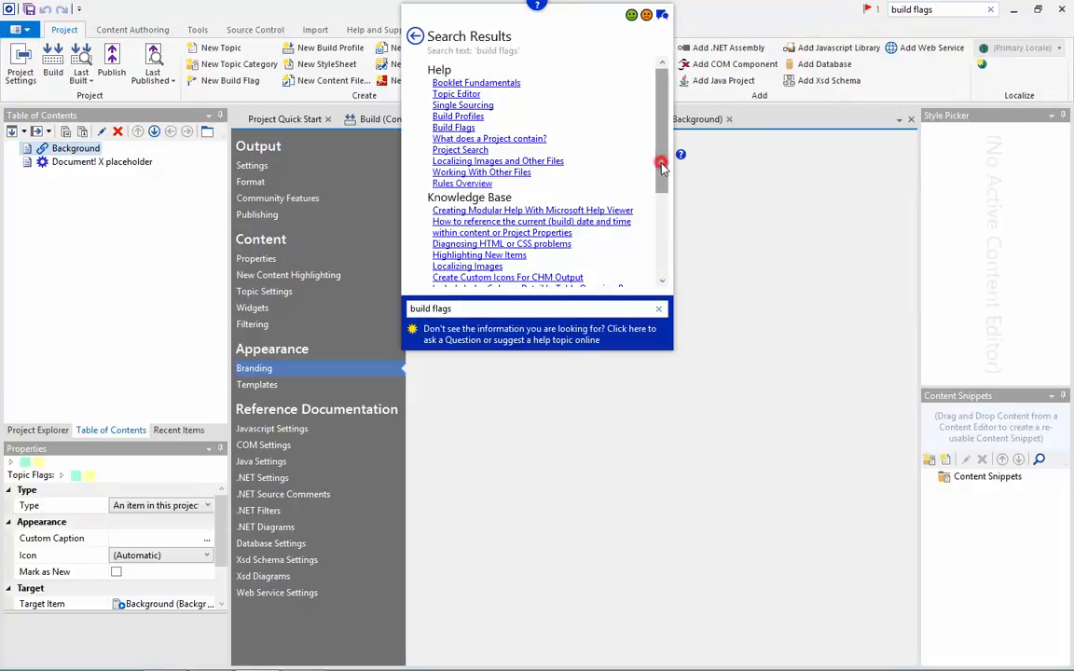
pyautogui.moveTo(660, 159); pyautogui.dragTo(663, 270)
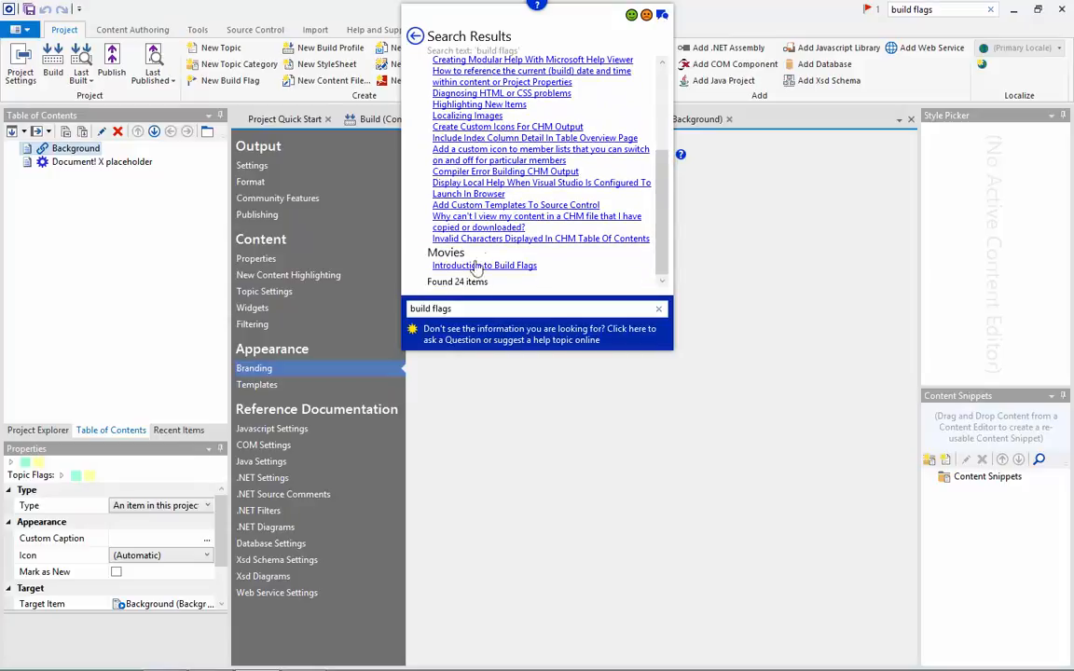
pyautogui.click(716, 255)
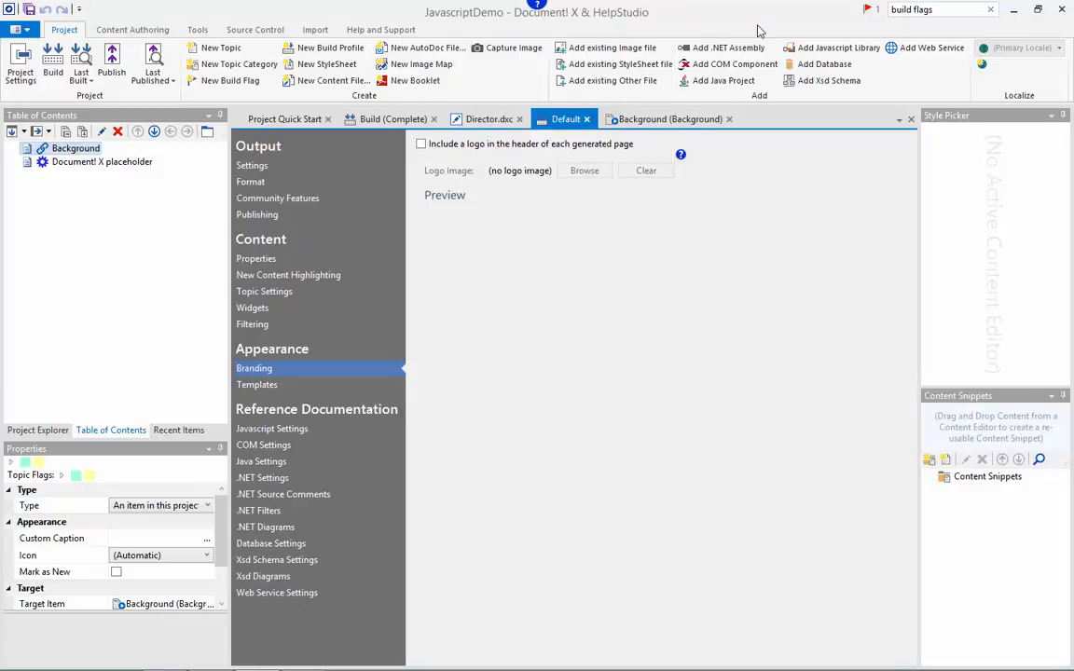
# Step: Build the project, view its web output and expand the Heading Text drop-down section on the Background page
pyautogui.click(45, 63)
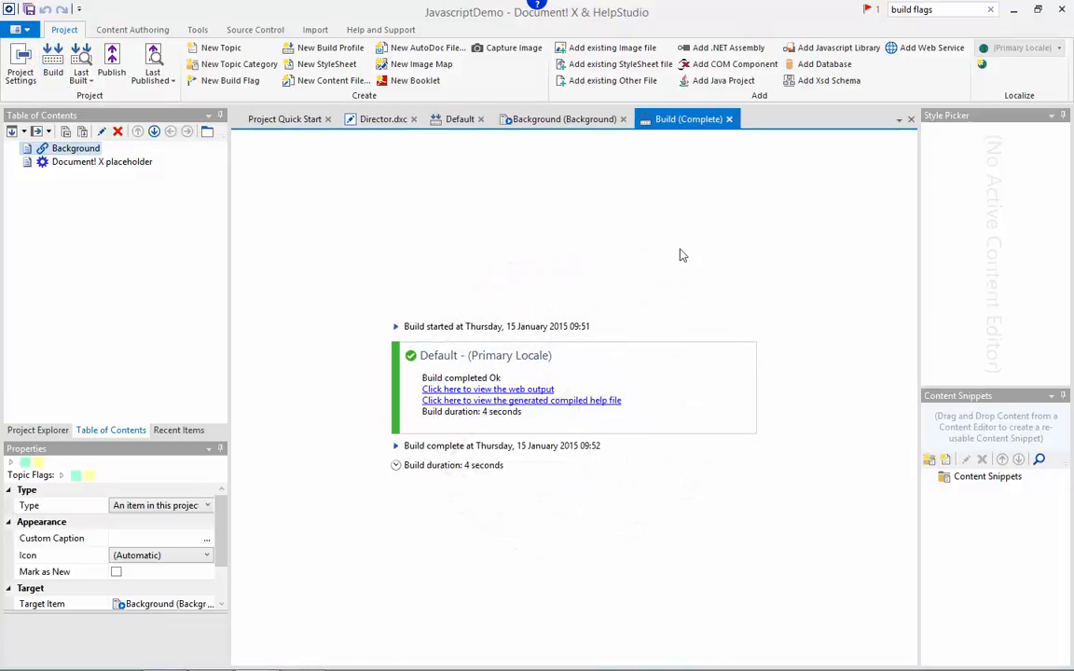
pyautogui.click(531, 389)
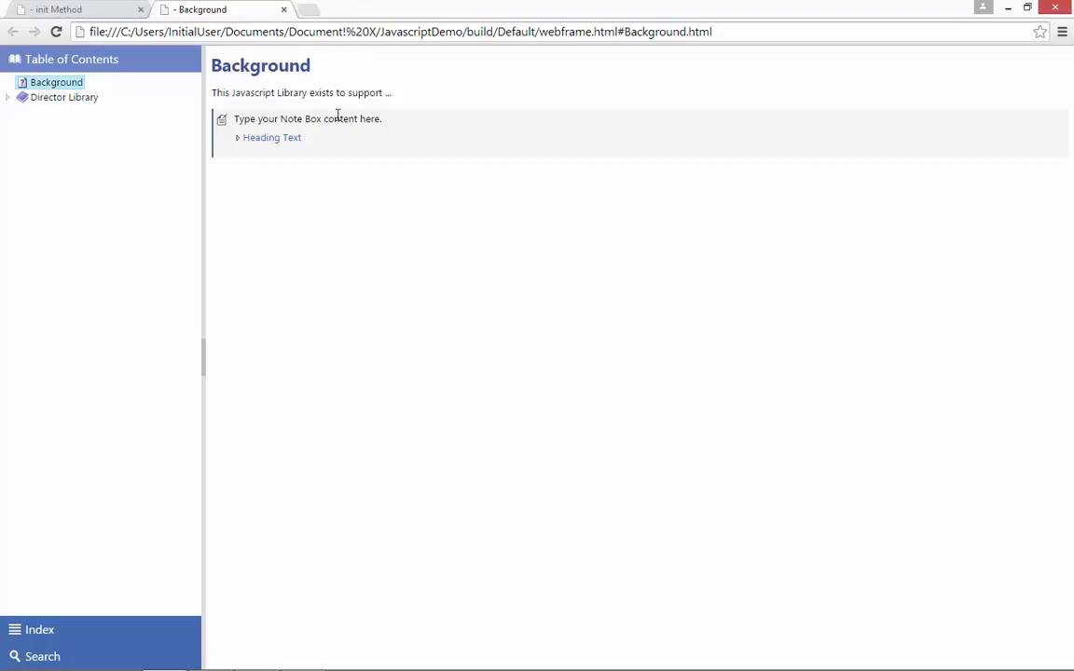
pyautogui.click(274, 138)
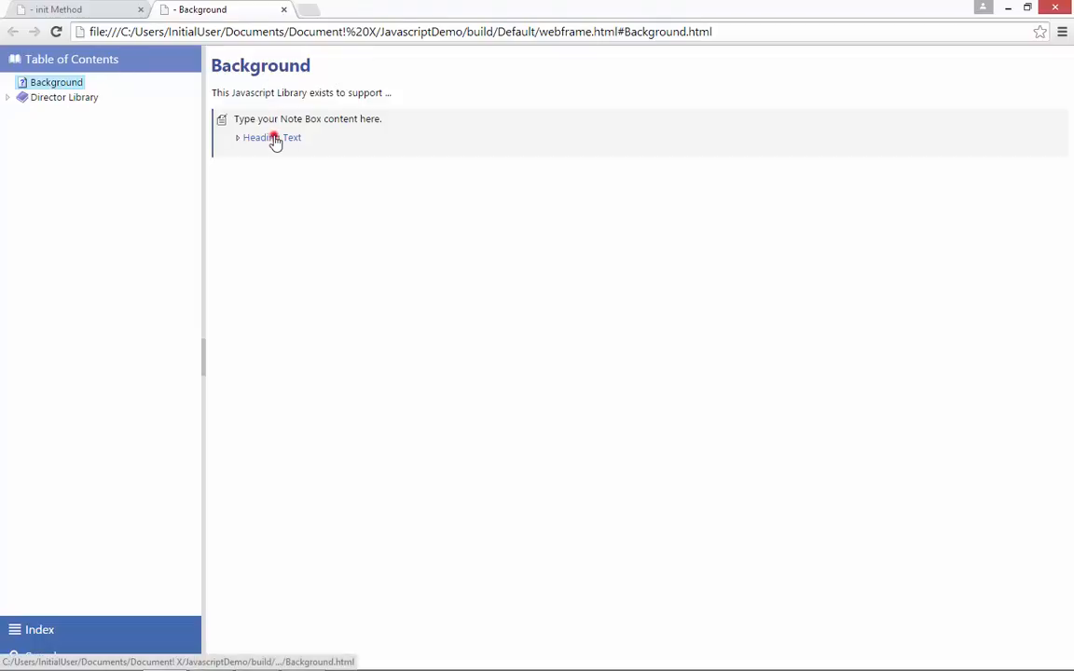
# Step: In the web output's table of contents, expand Director Library through the (Global) Namespace and Types to browse the Router type's entries
pyautogui.click(8, 97)
pyautogui.click(21, 127)
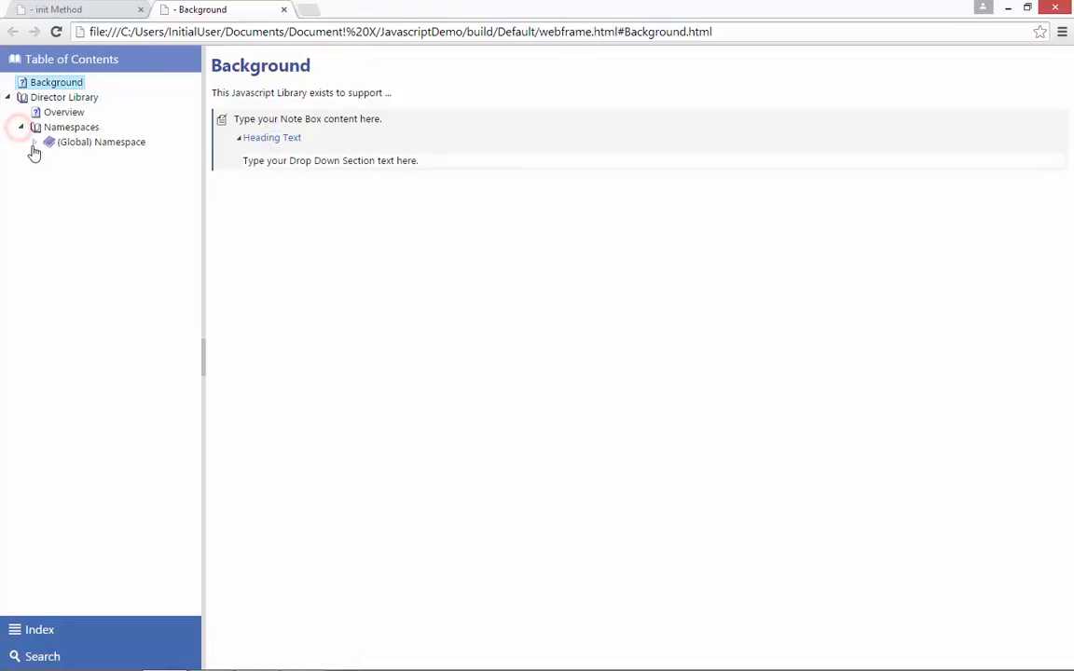
pyautogui.click(34, 142)
pyautogui.click(48, 171)
pyautogui.click(61, 186)
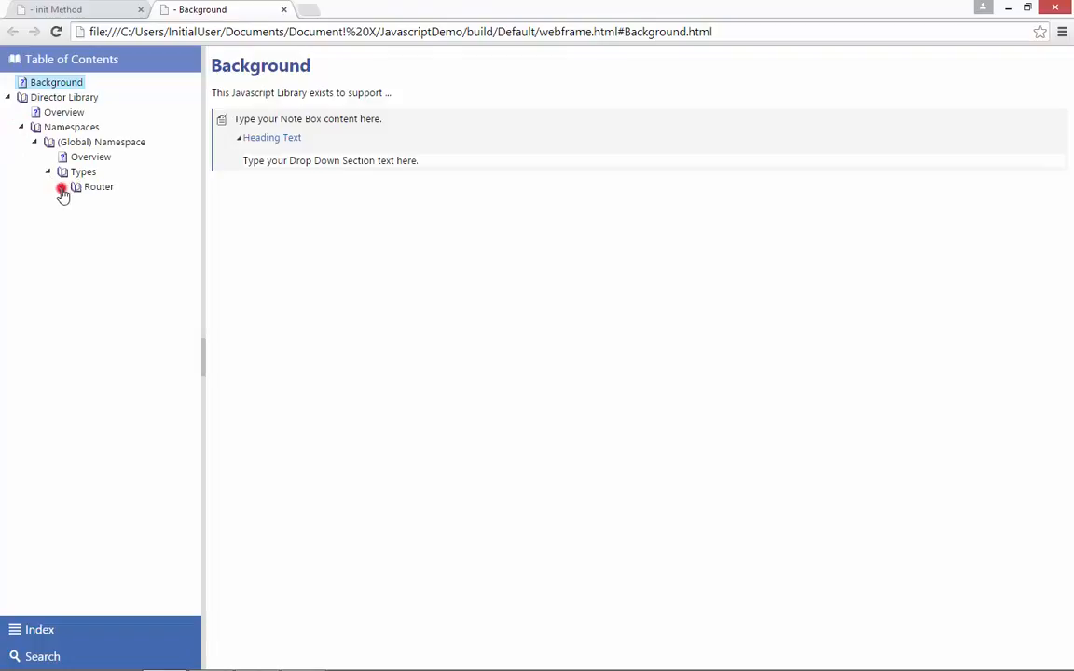
pyautogui.click(105, 232)
pyautogui.click(119, 291)
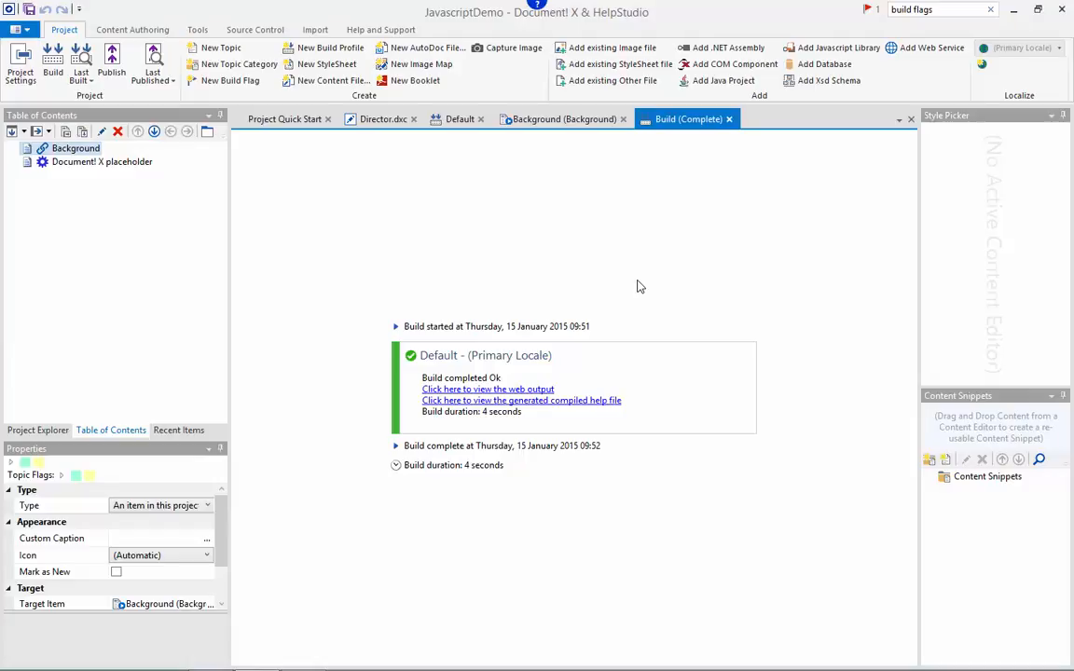
# Step: Open the jQuery Plugin Documentation sample project, saving the changes to Director.dxc
pyautogui.click(15, 29)
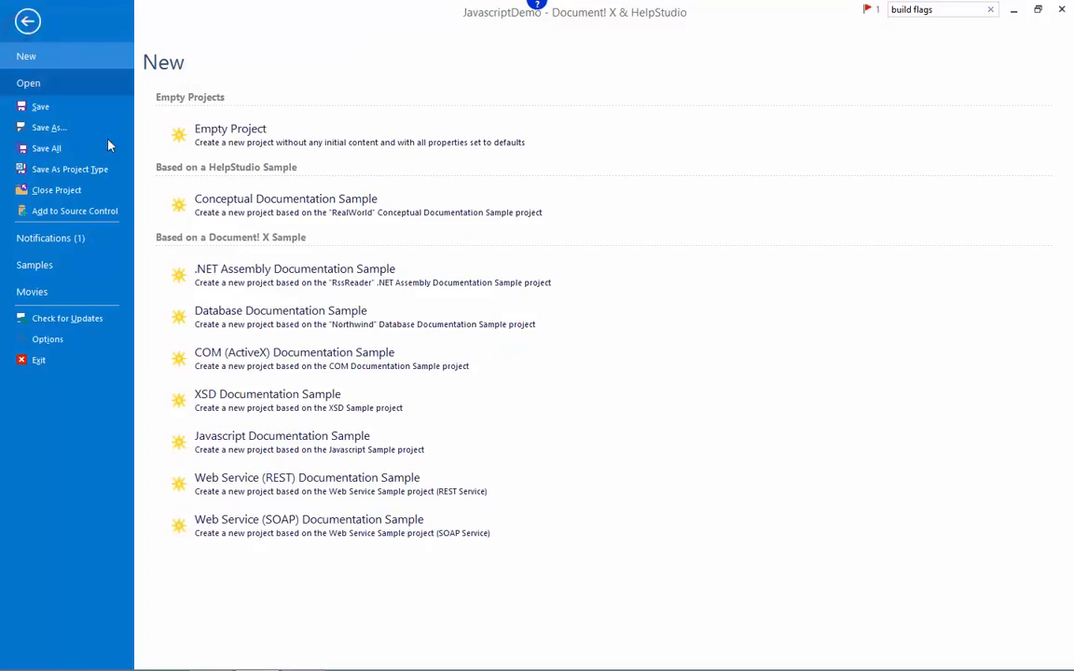
pyautogui.click(55, 267)
pyautogui.scroll(-3, 457, 420)
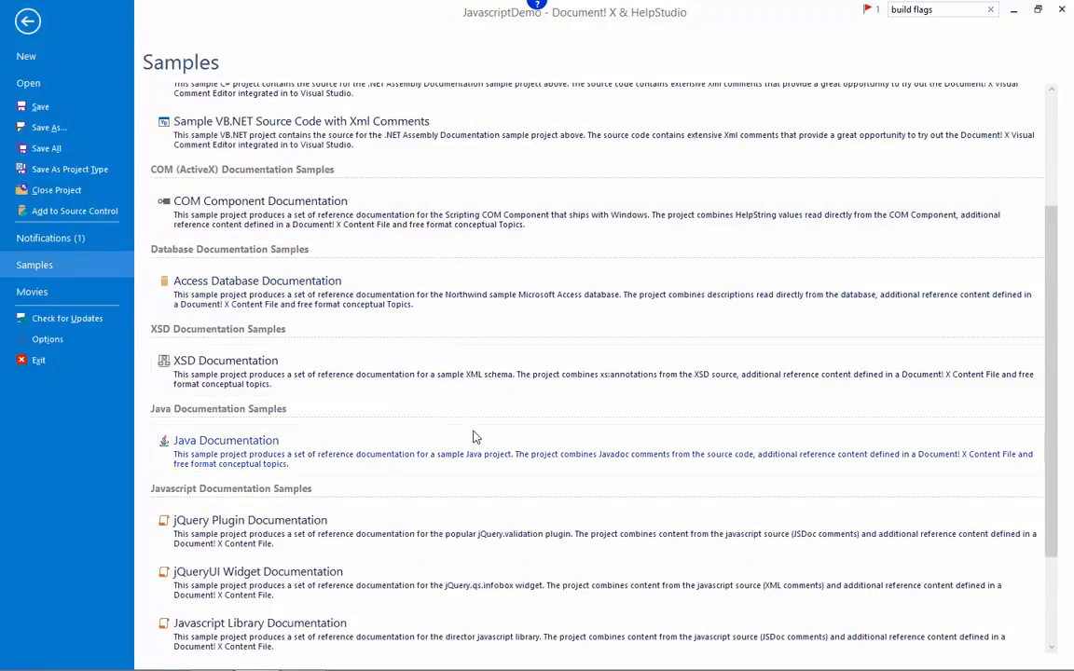
pyautogui.scroll(-1, 473, 438)
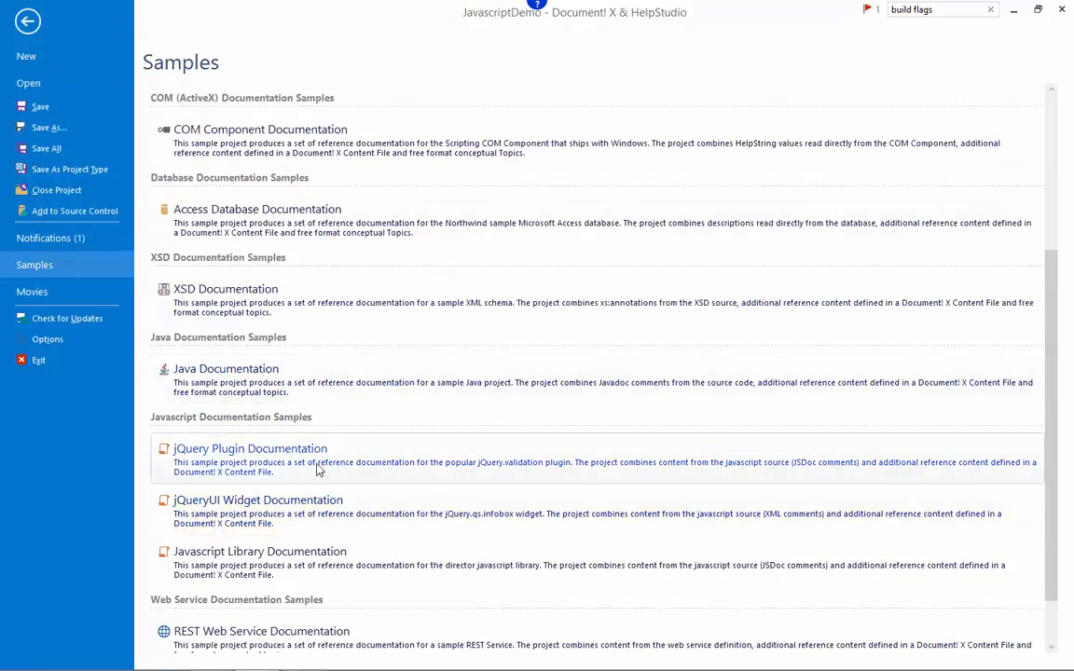
pyautogui.click(277, 452)
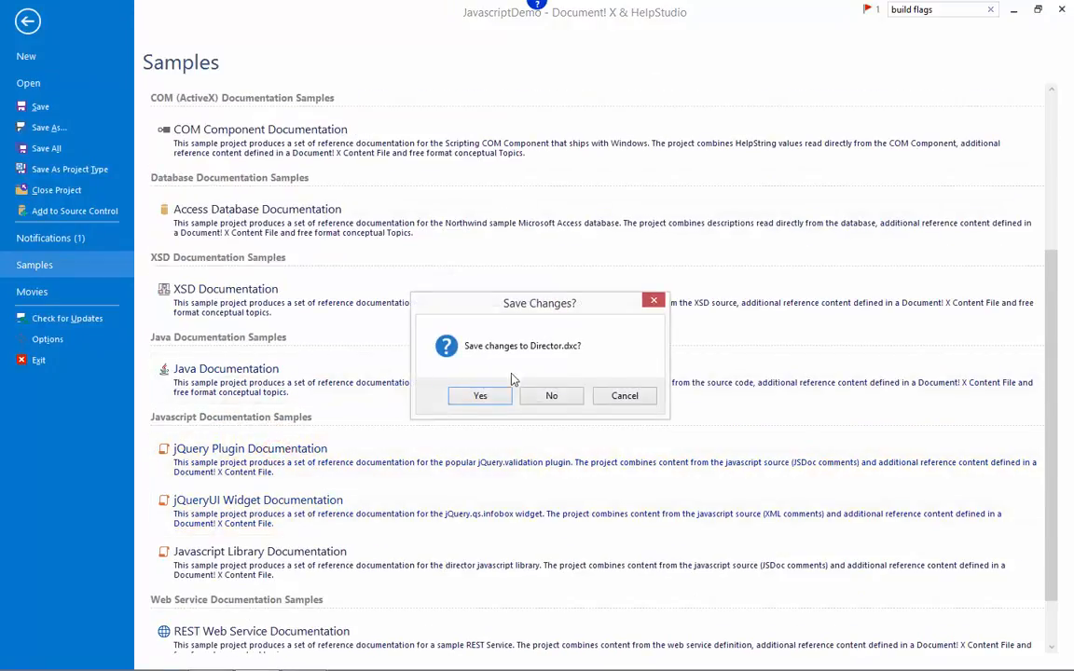
pyautogui.click(474, 397)
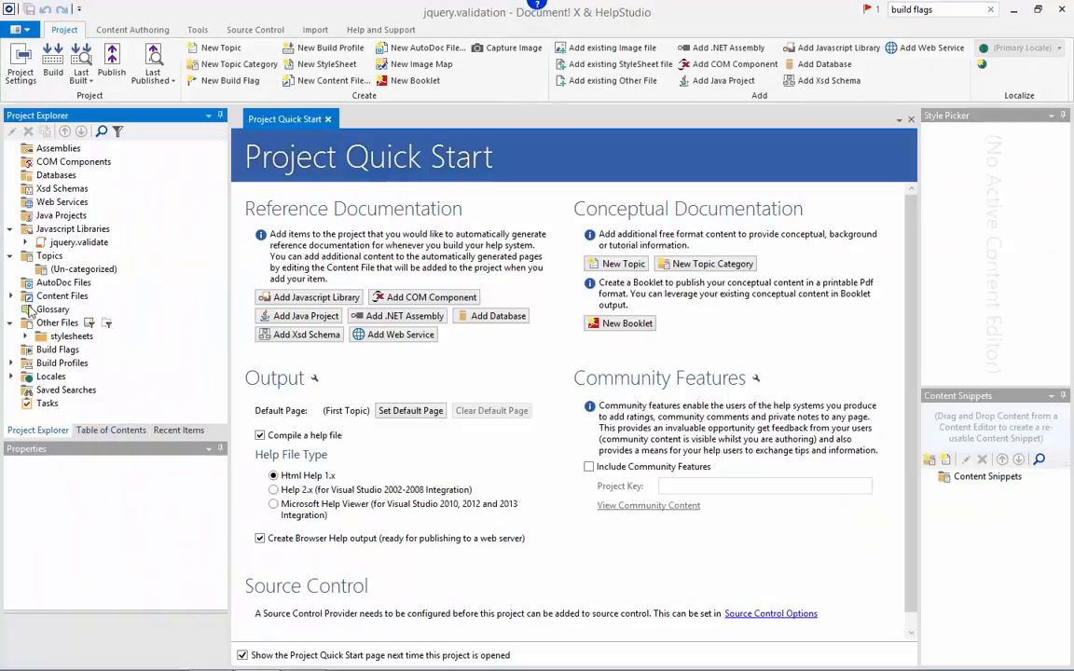
# Step: Open the JavascriptLibrary.dxc content file and expand the (jQuery Plugins and Widgets) node down to its methods
pyautogui.click(11, 296)
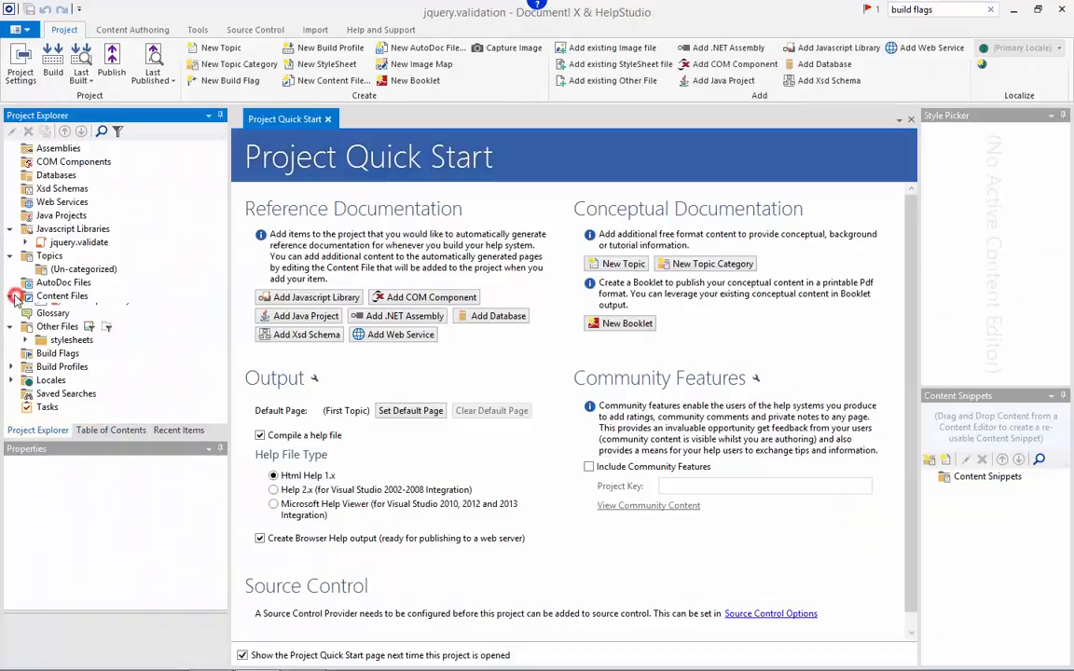
pyautogui.doubleClick(62, 311)
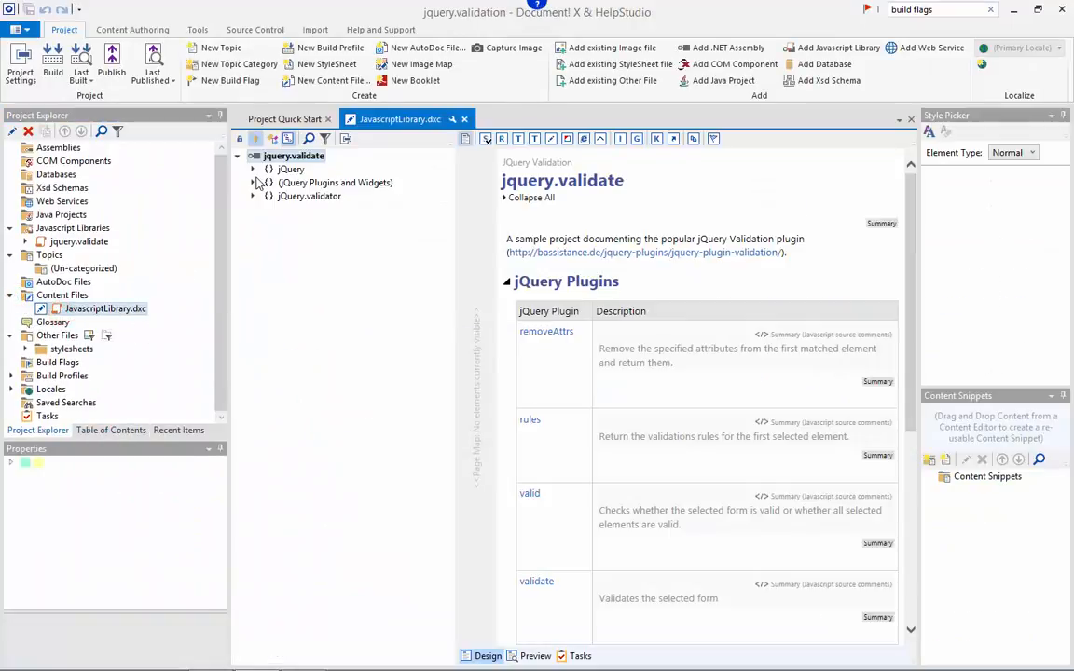
pyautogui.click(250, 182)
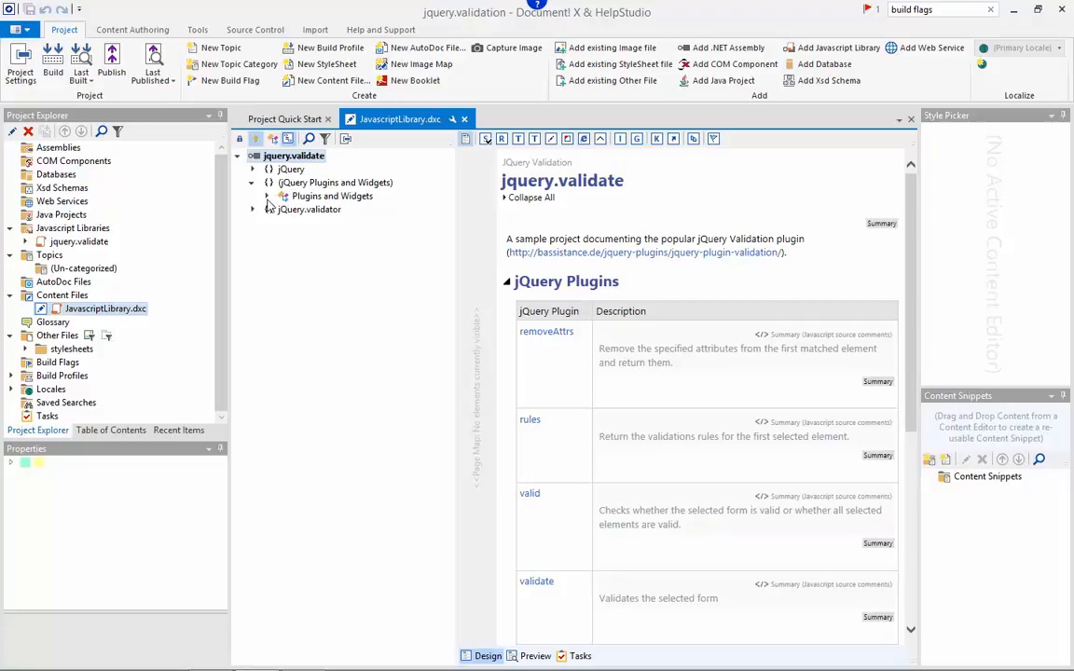
pyautogui.click(267, 197)
pyautogui.click(281, 209)
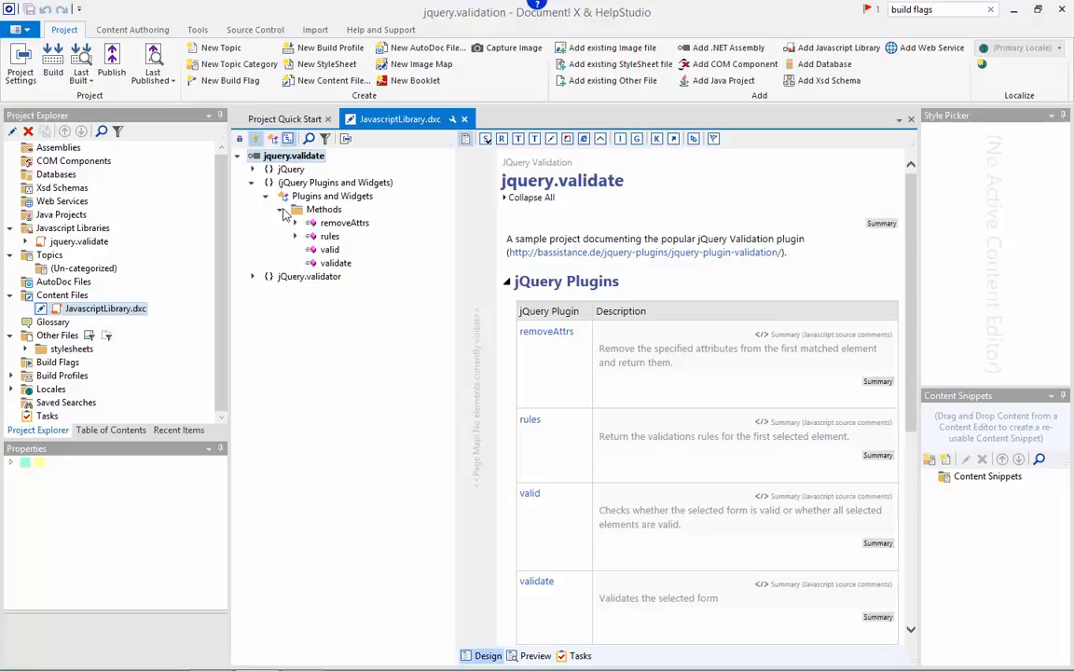
# Step: View the validate plugin's page and highlight the $(".selector") part of its Javascript usage syntax
pyautogui.click(336, 263)
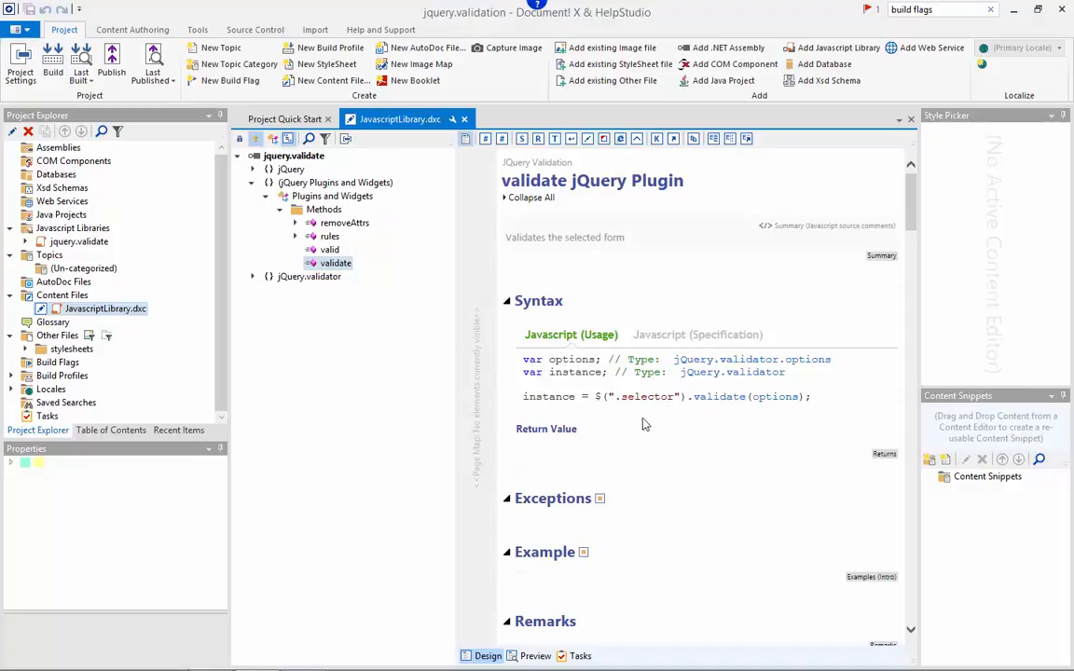
pyautogui.moveTo(594, 396); pyautogui.dragTo(682, 393)
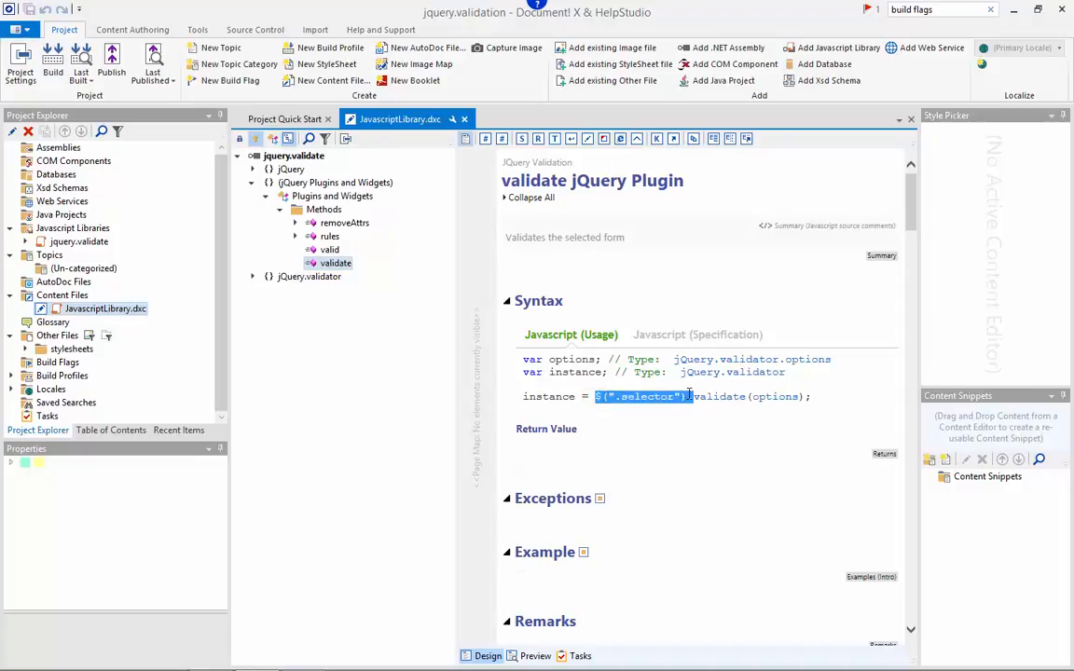
pyautogui.click(844, 400)
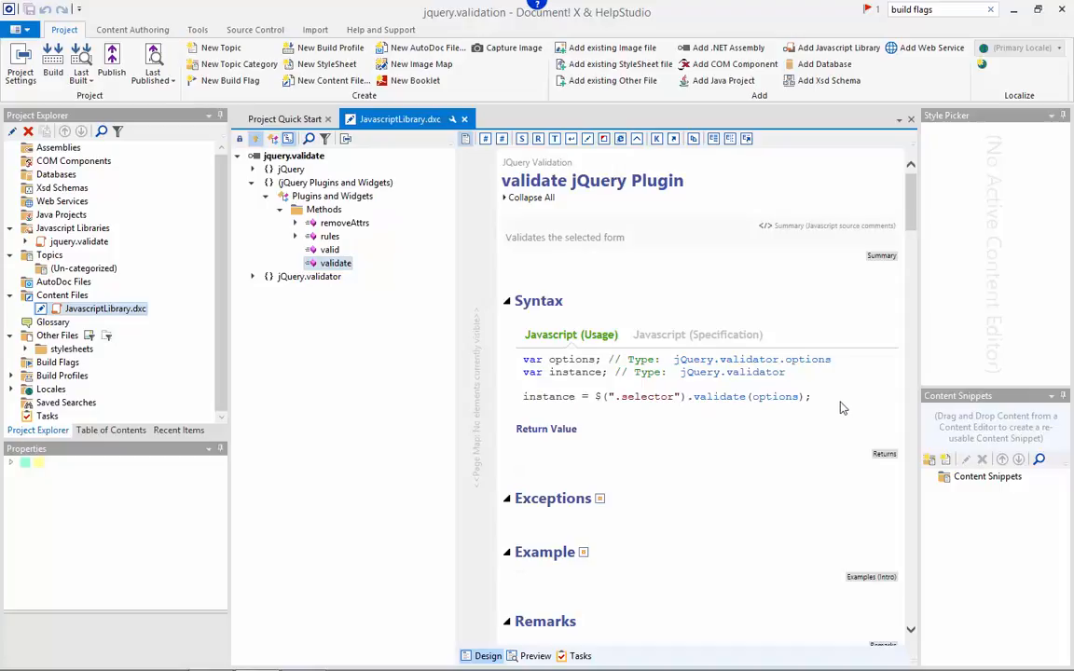
# Step: Open the jQueryUI Widget Documentation sample project and its jquery.qs.infobox.dxc content file
pyautogui.click(16, 29)
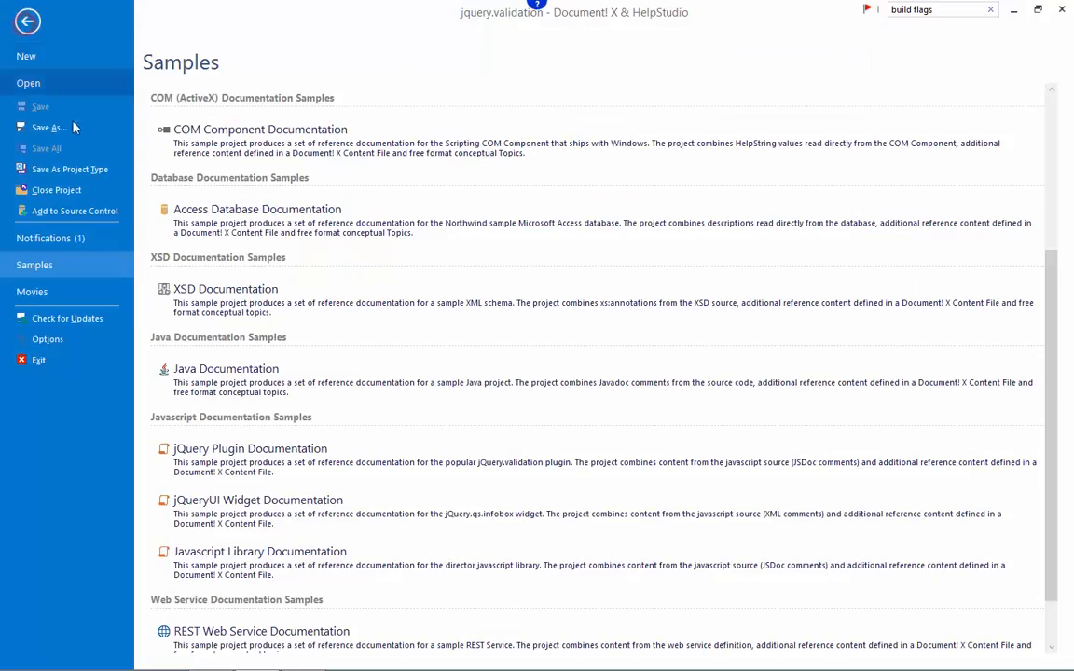
pyautogui.click(296, 524)
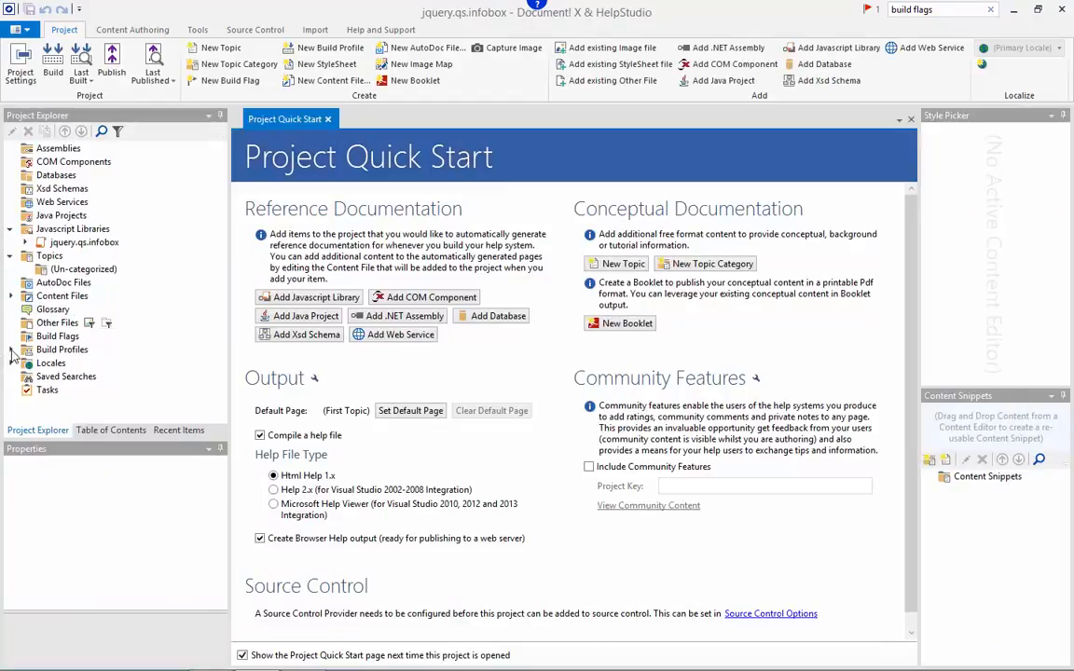
pyautogui.click(11, 296)
pyautogui.doubleClick(88, 309)
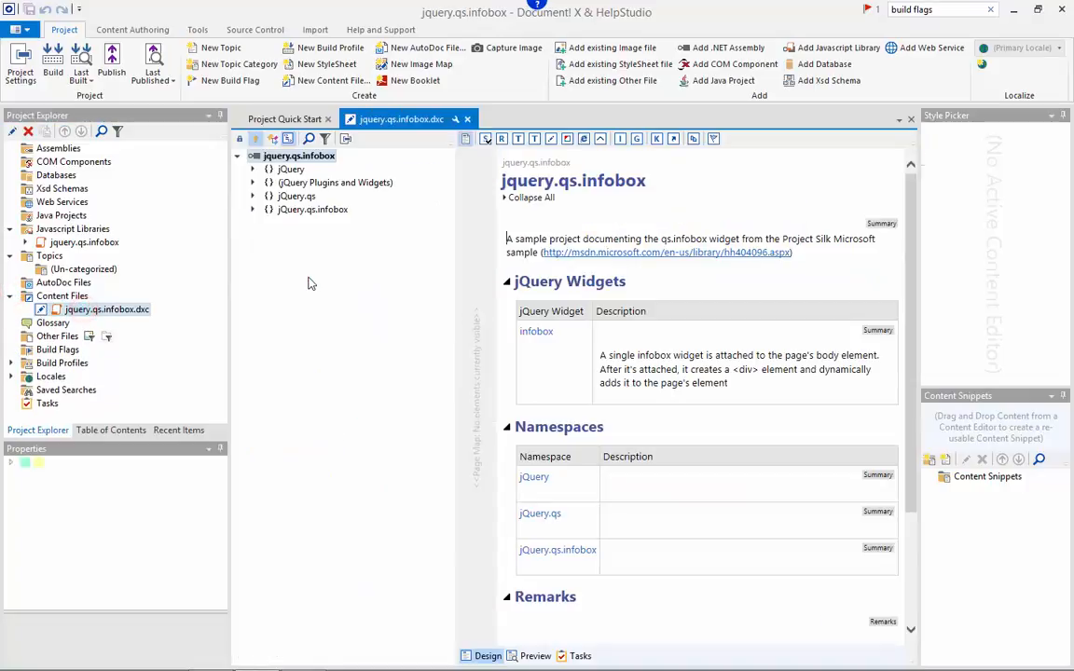
# Step: Expand the (jQuery Plugins and Widgets) node down to its methods and open the infobox widget's page
pyautogui.click(251, 183)
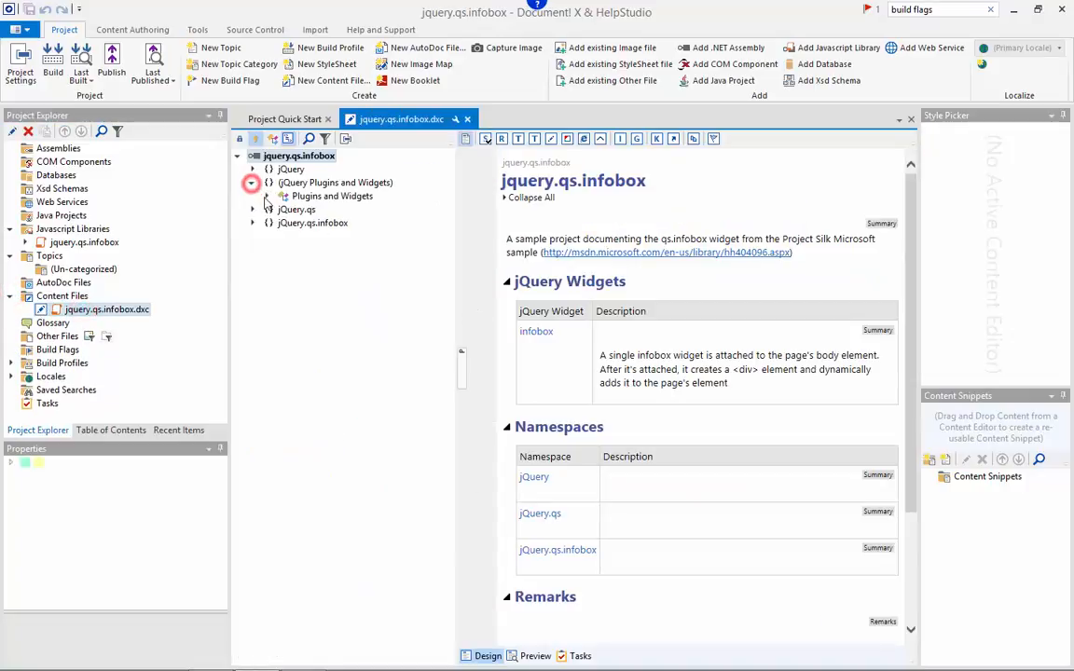
pyautogui.click(266, 196)
pyautogui.click(281, 209)
pyautogui.click(317, 223)
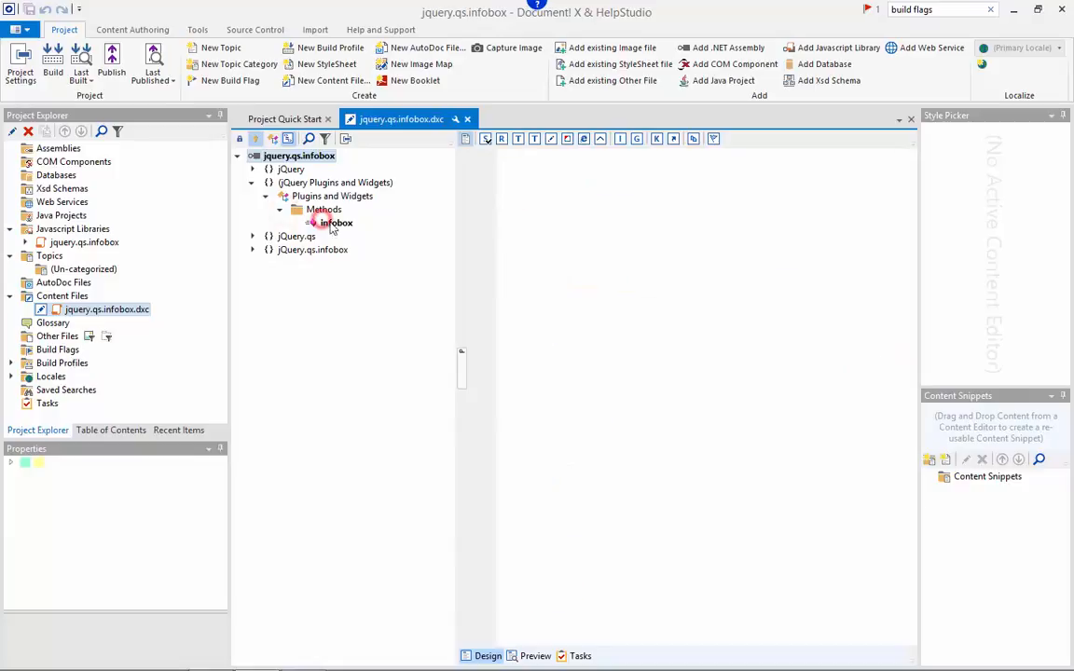
# Step: Highlight the infobox page's title, clear the highlight, and review the widget's summary and Javascript usage syntax
pyautogui.tripleClick(687, 181)
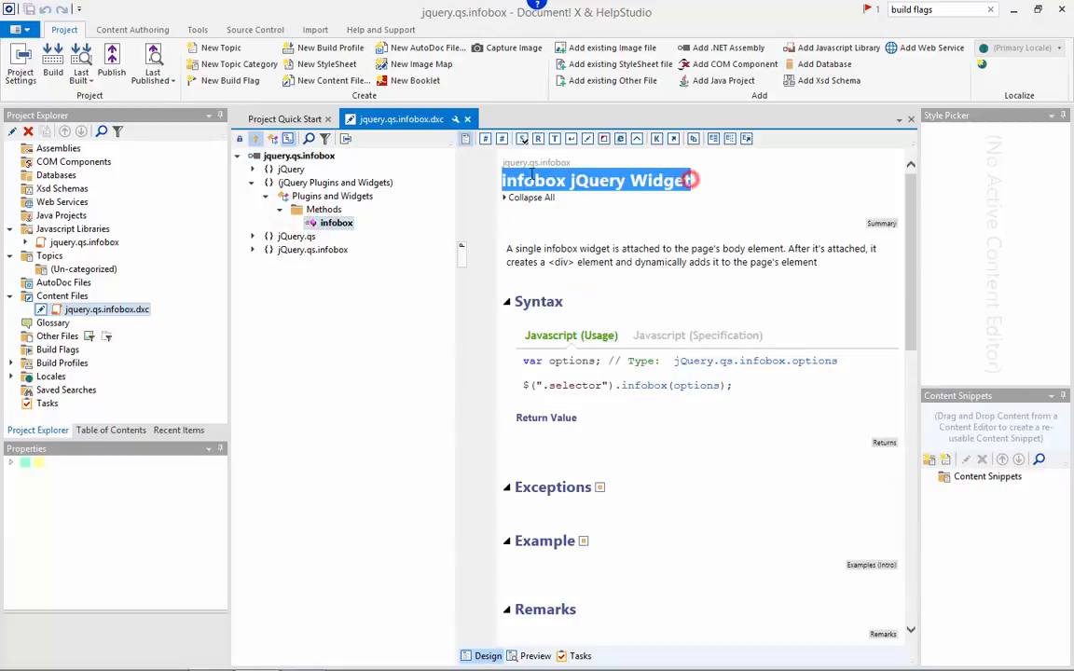
pyautogui.click(552, 183)
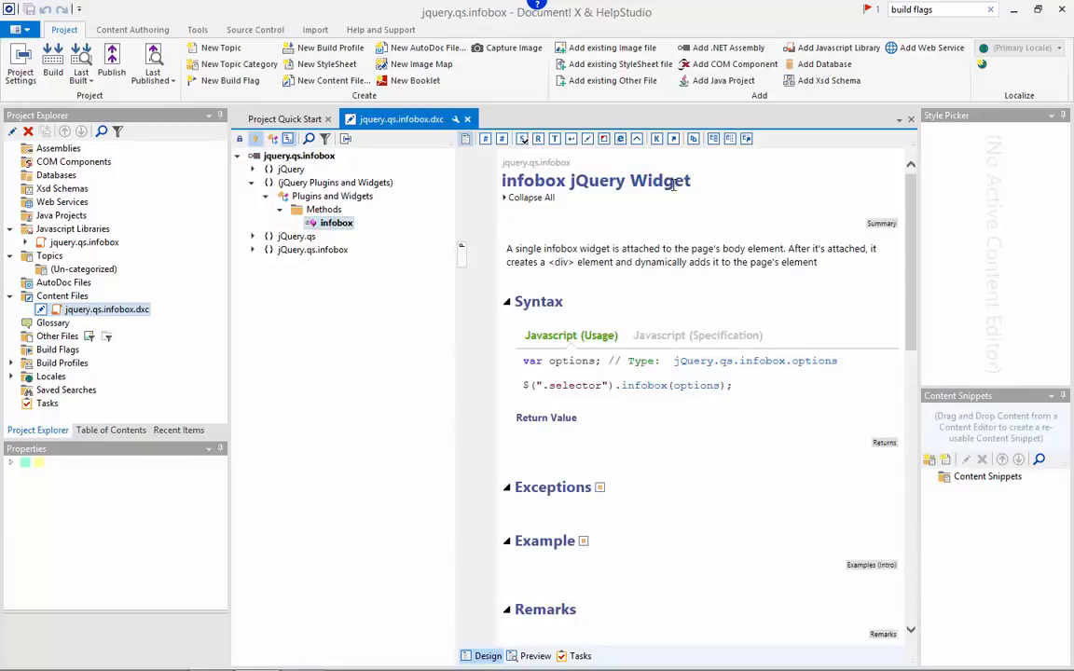
pyautogui.scroll(-2, 597, 210)
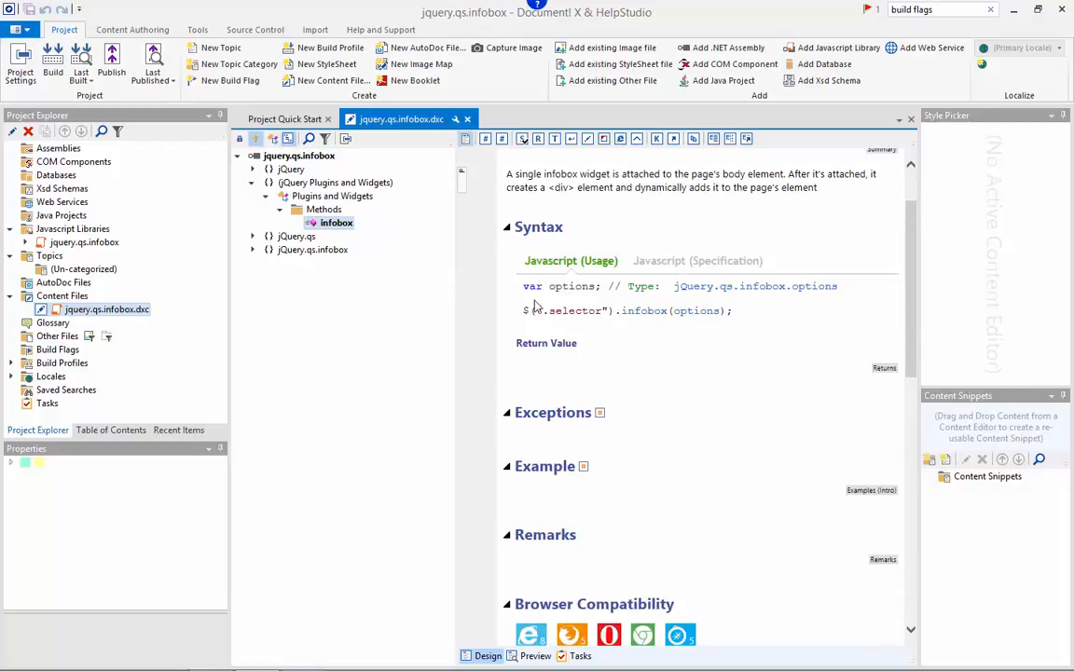
pyautogui.scroll(2, 671, 281)
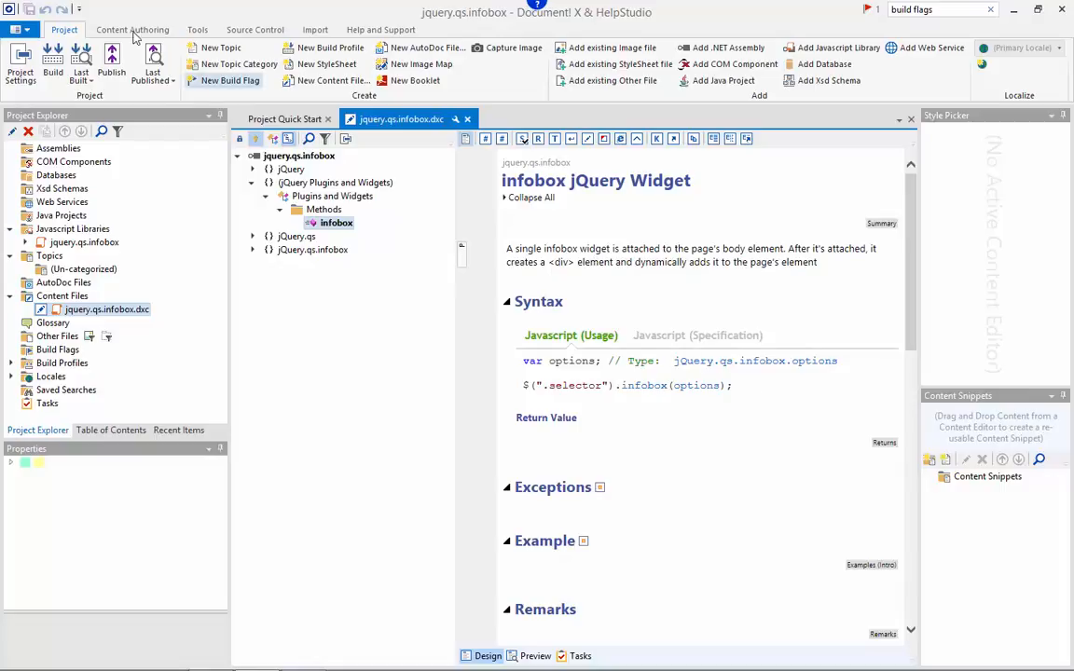
# Step: Display the Help and Support commands to view the available help and feedback options
pyautogui.click(339, 33)
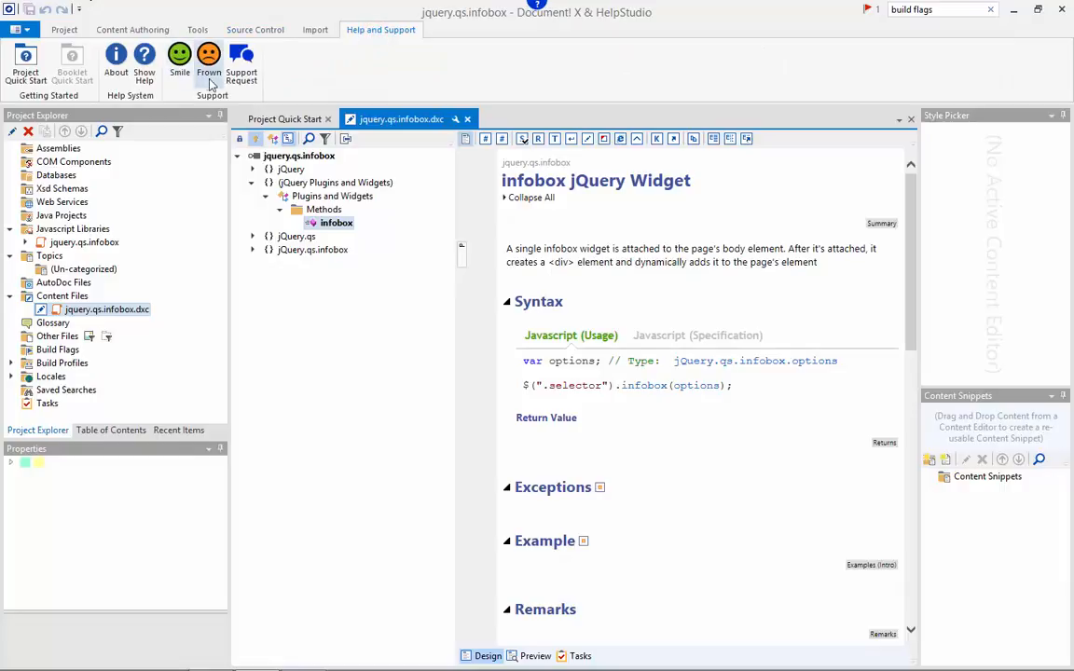